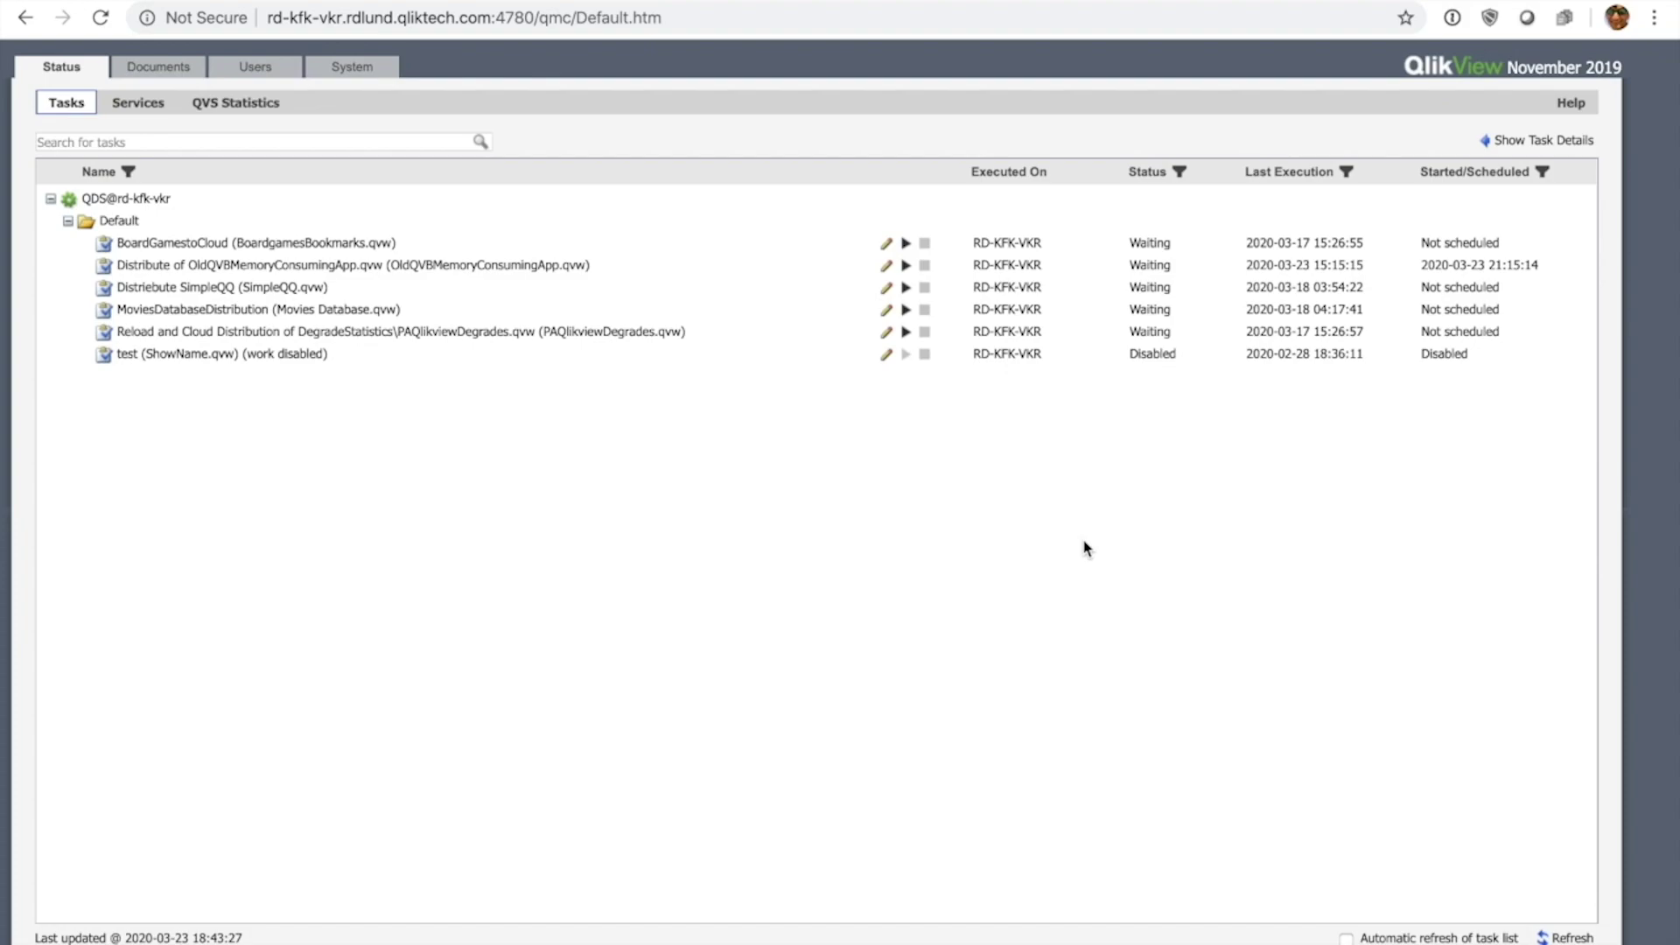
# - Add a new entry to the Cloud Deployments in the management service's system setup
pyautogui.click(331, 68)
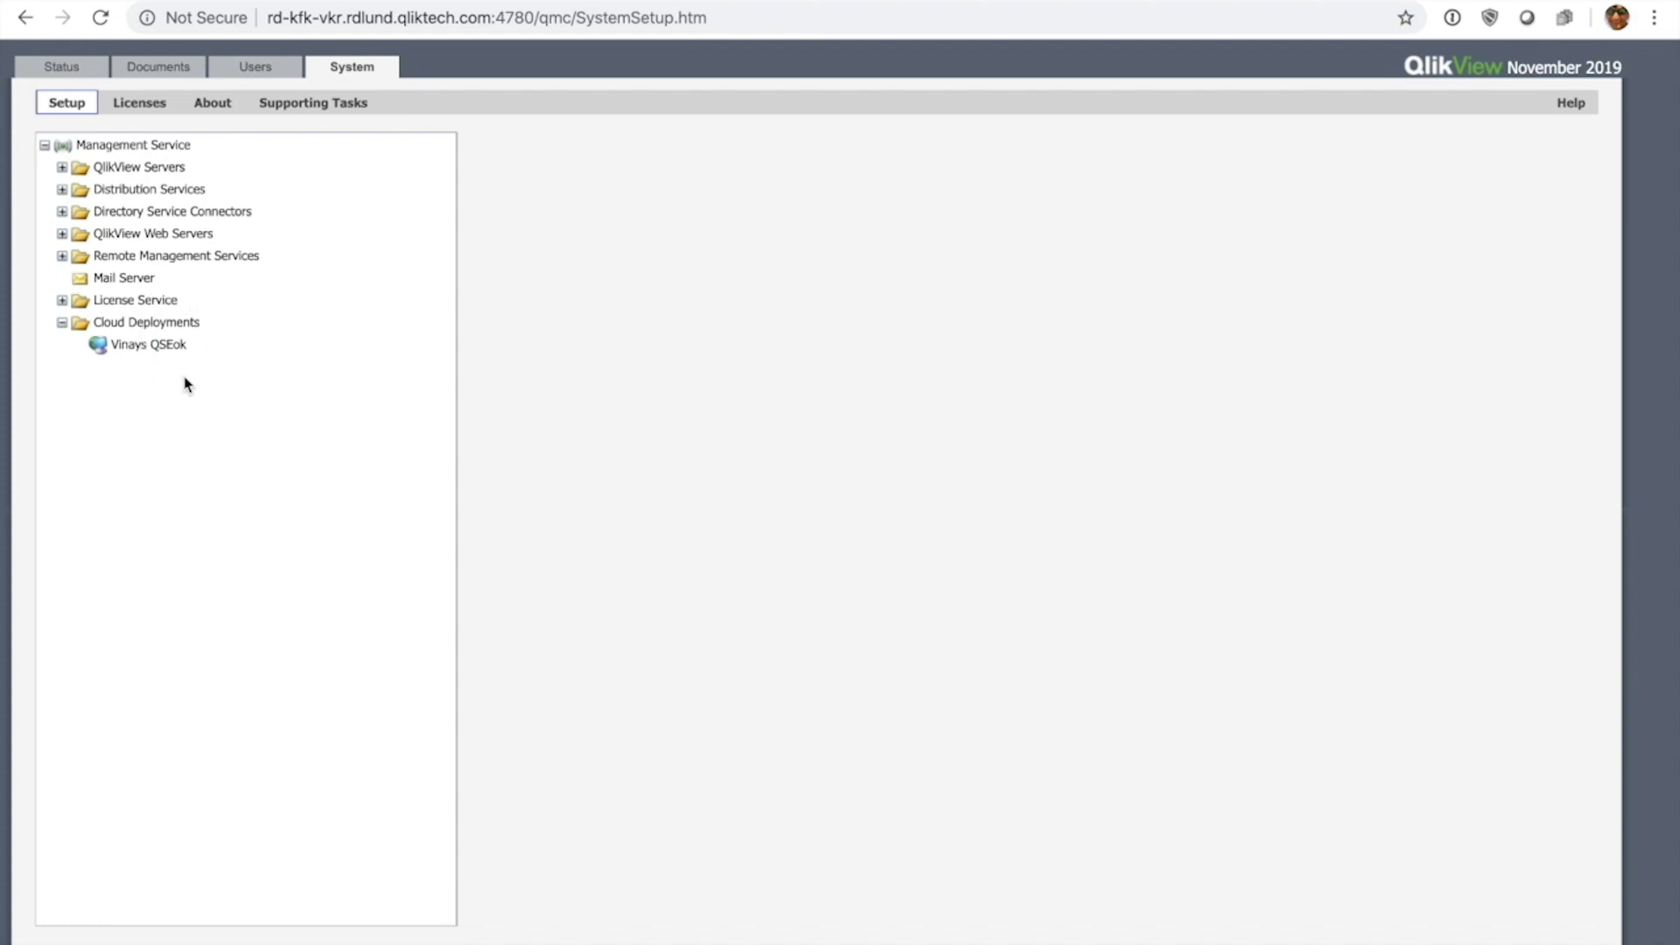
pyautogui.click(147, 329)
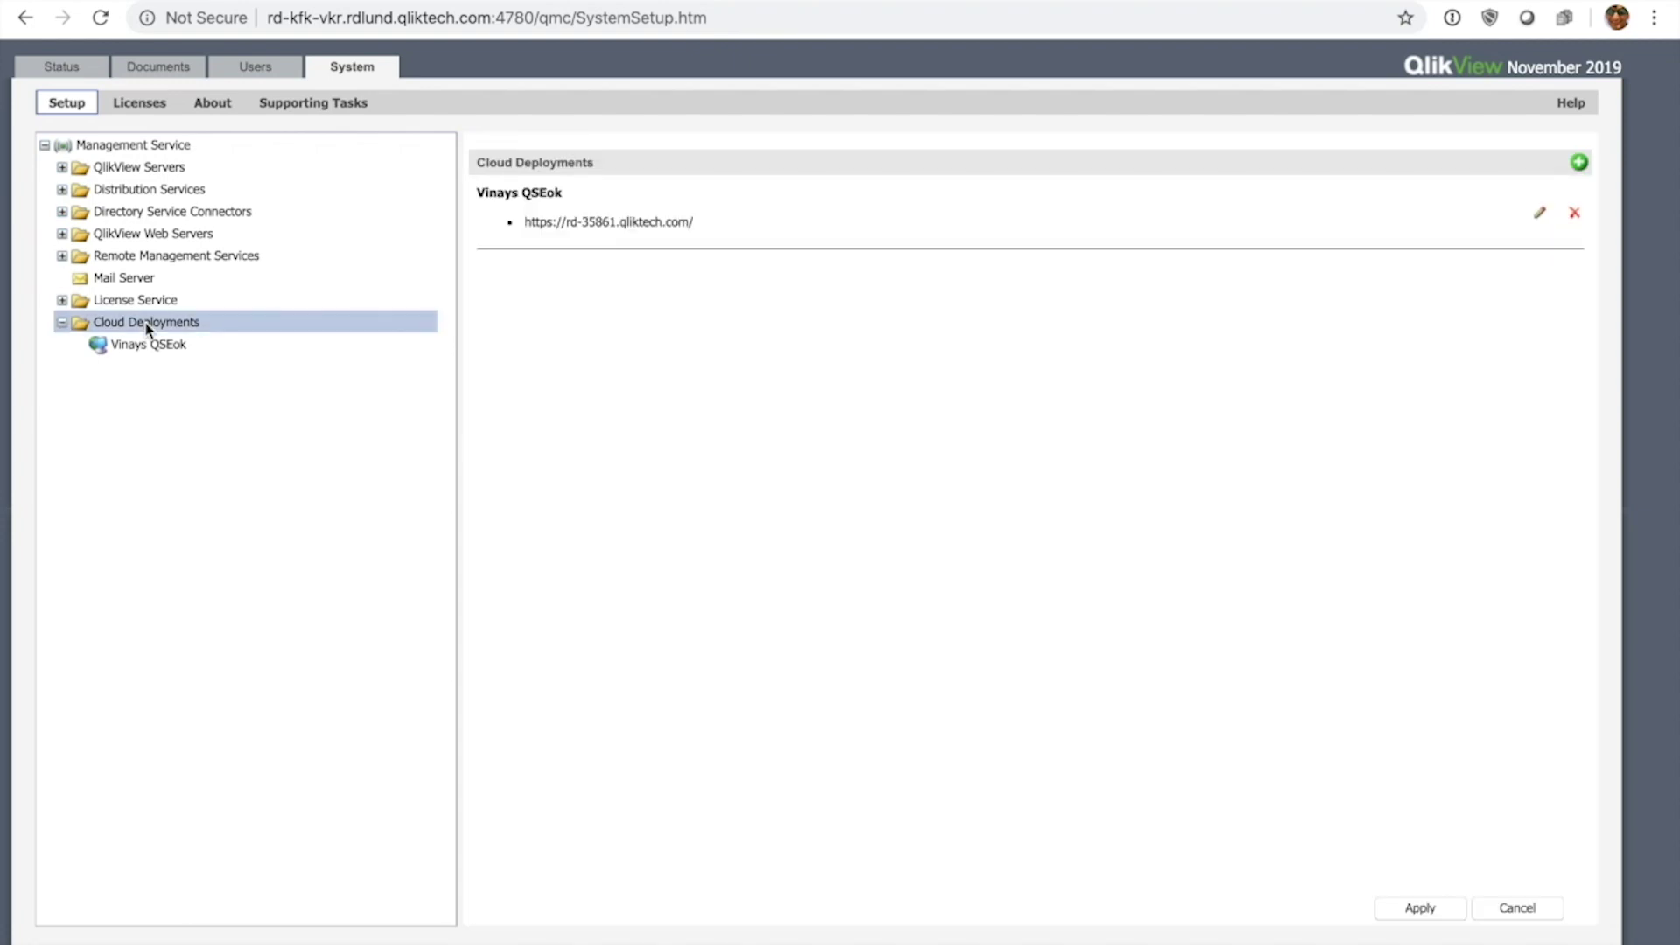
pyautogui.click(1580, 164)
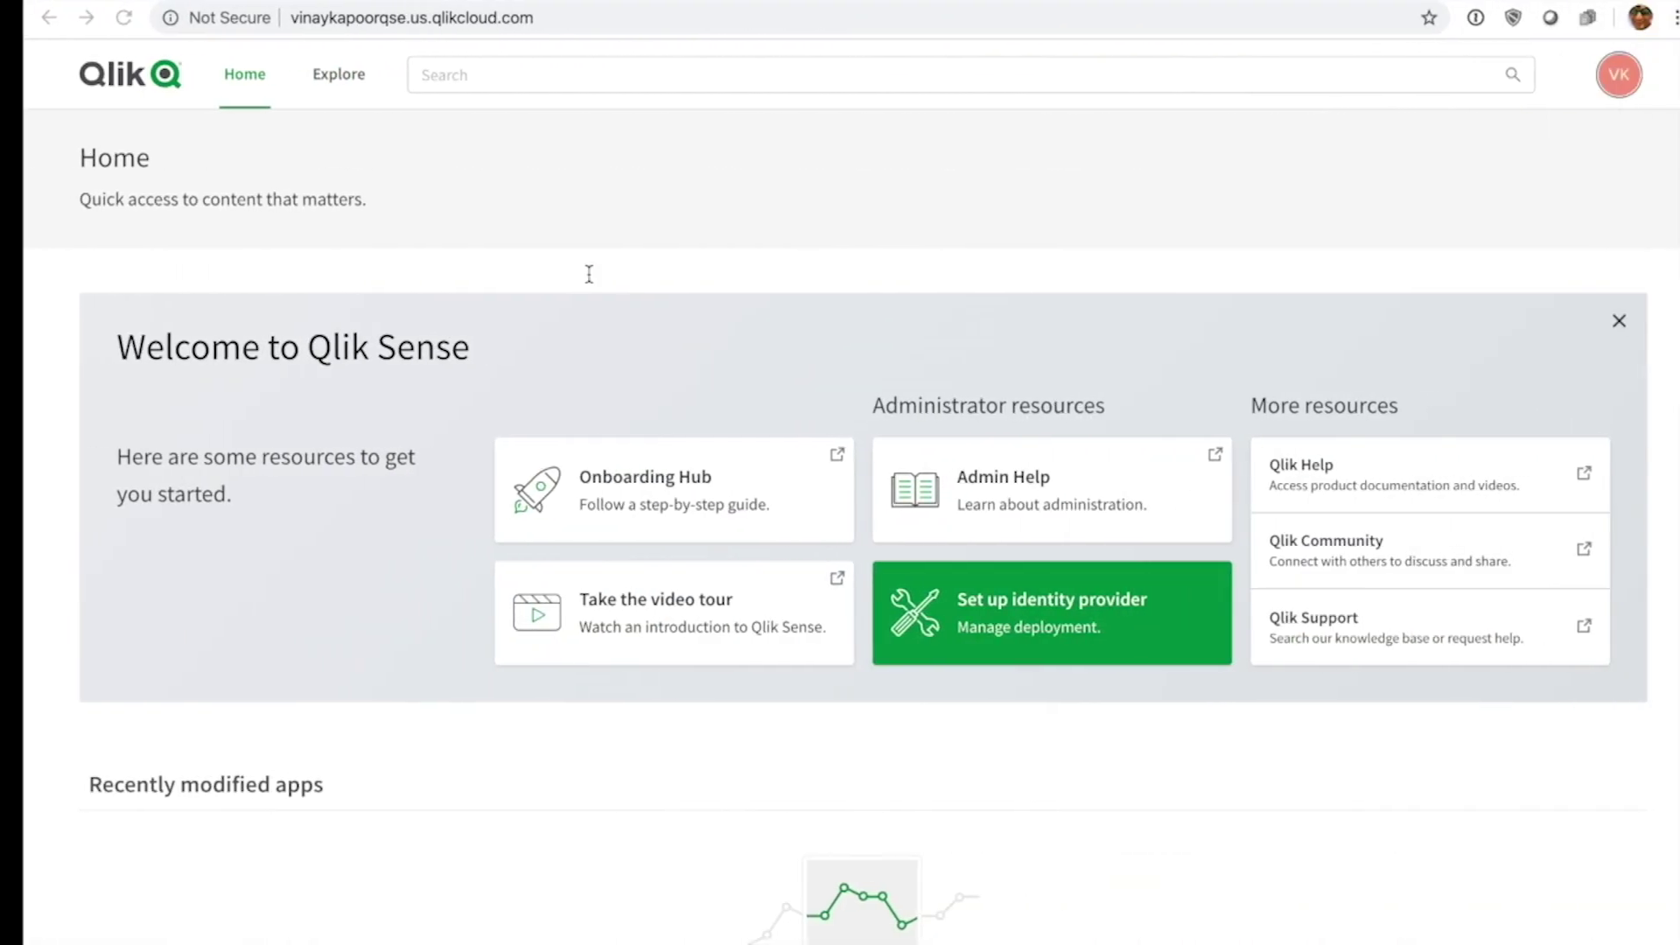
# - Switch to the Qlik Sense cloud tenant and copy its full web address
pyautogui.moveTo(264, 9); pyautogui.dragTo(512, 18)
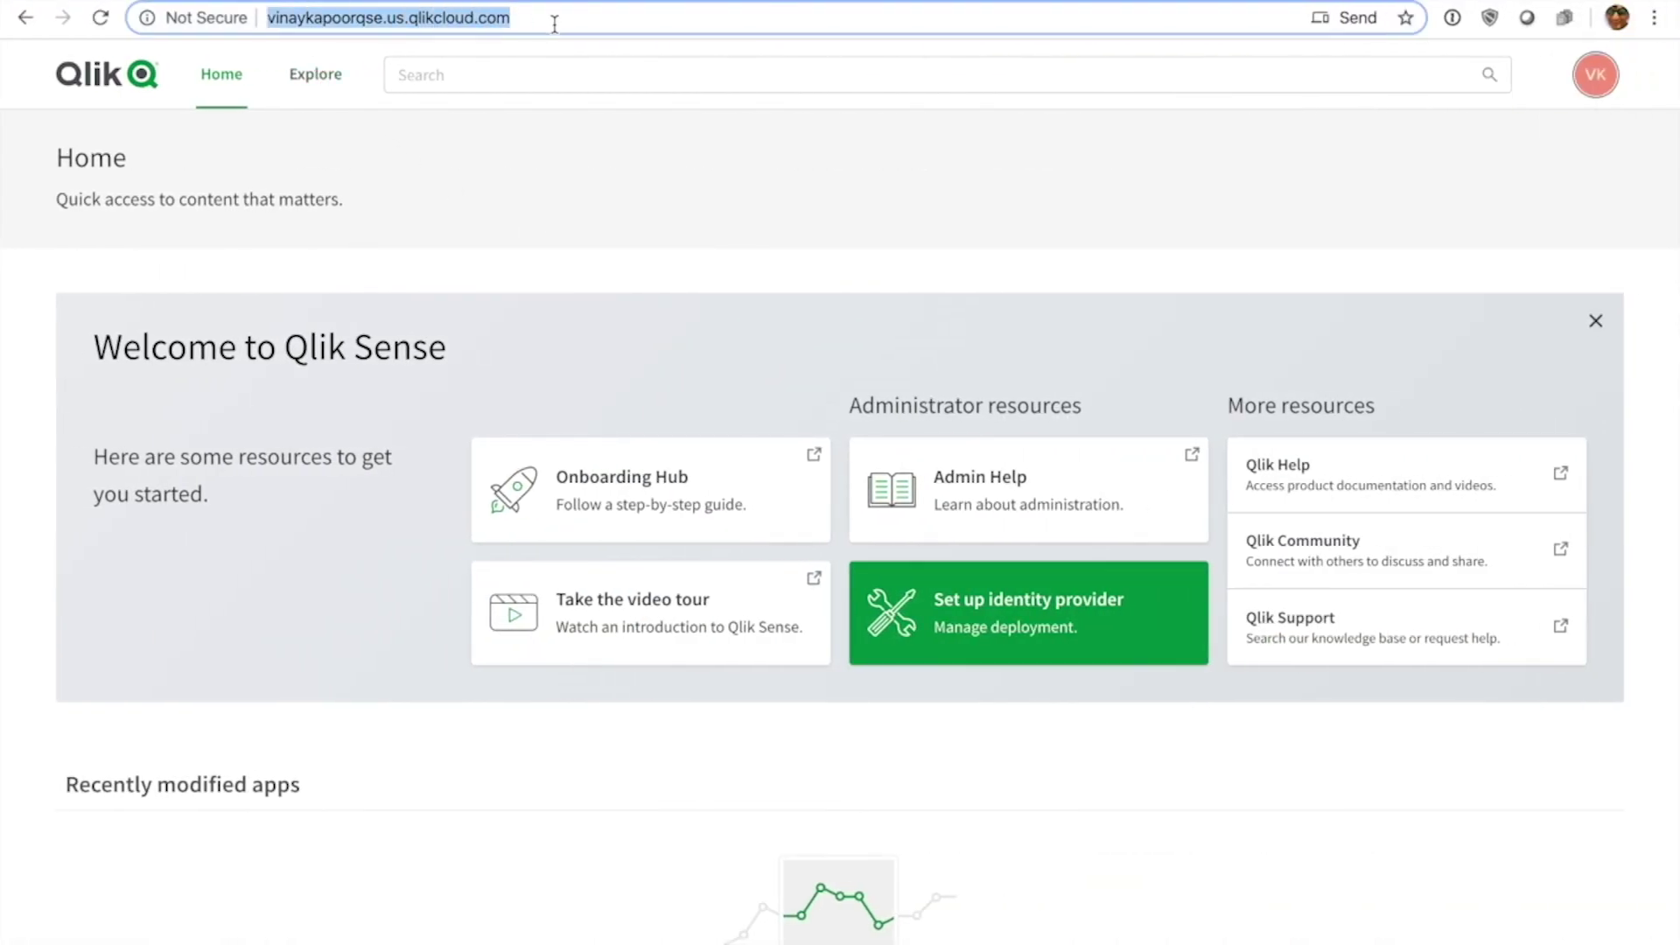
pyautogui.rightClick(448, 28)
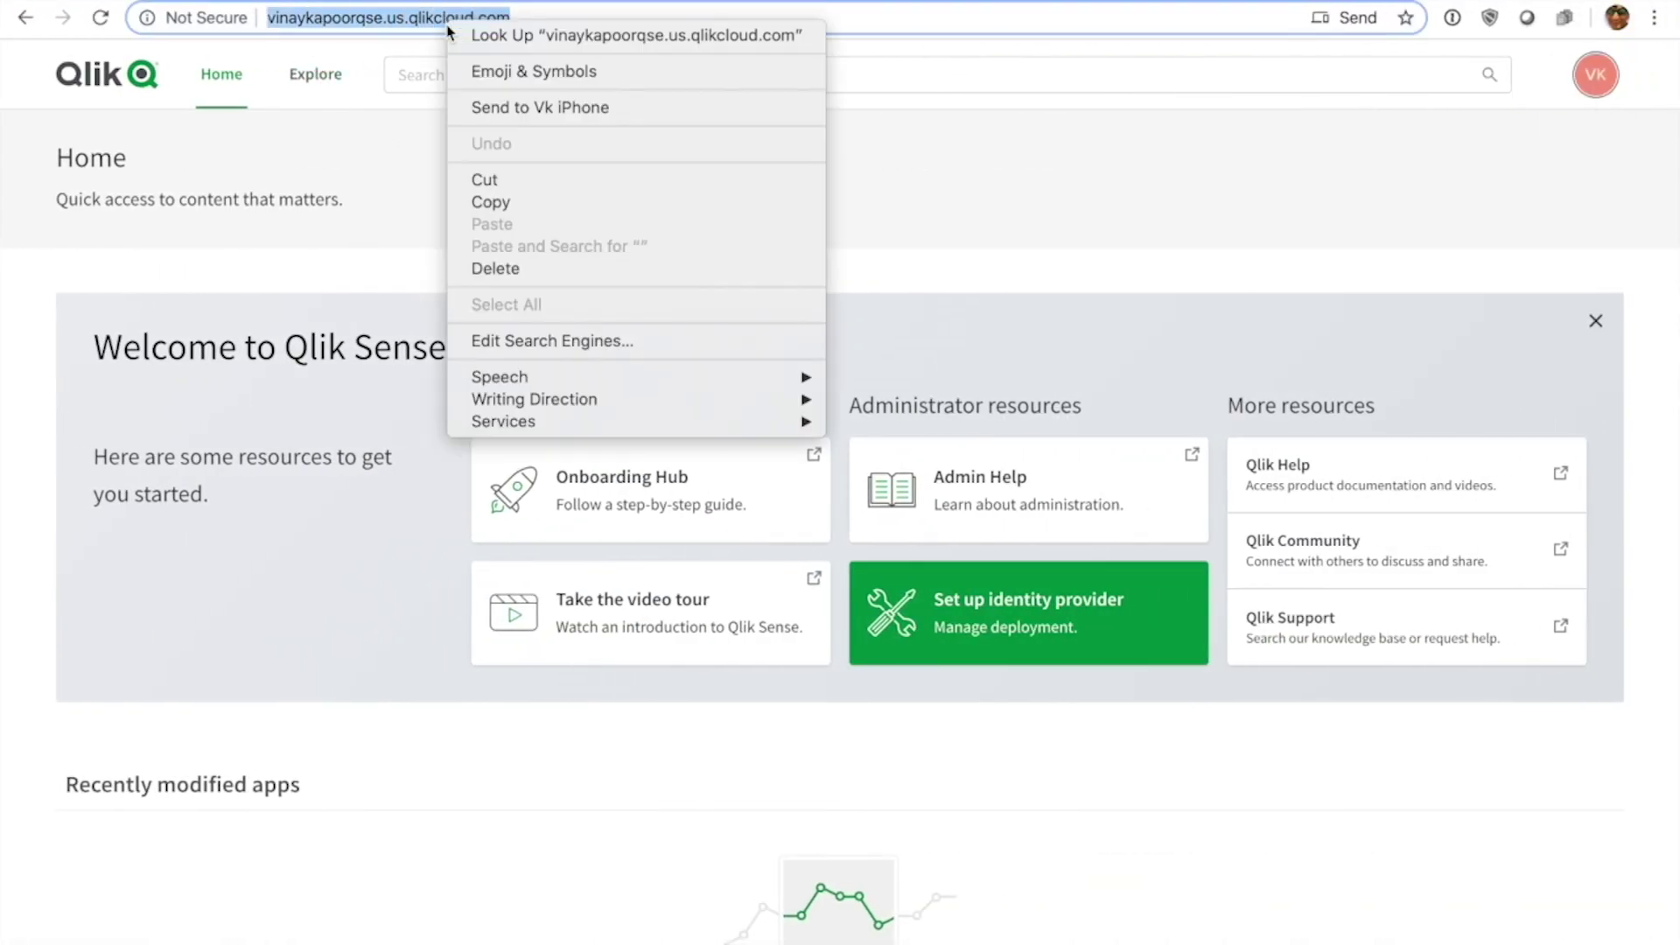
pyautogui.click(486, 201)
pyautogui.click(531, 19)
# - Back in the QlikView Management Console, set the new deployment's Service URL to the copied tenant address and apply it
pyautogui.hotkey('ctrl', 'Left')
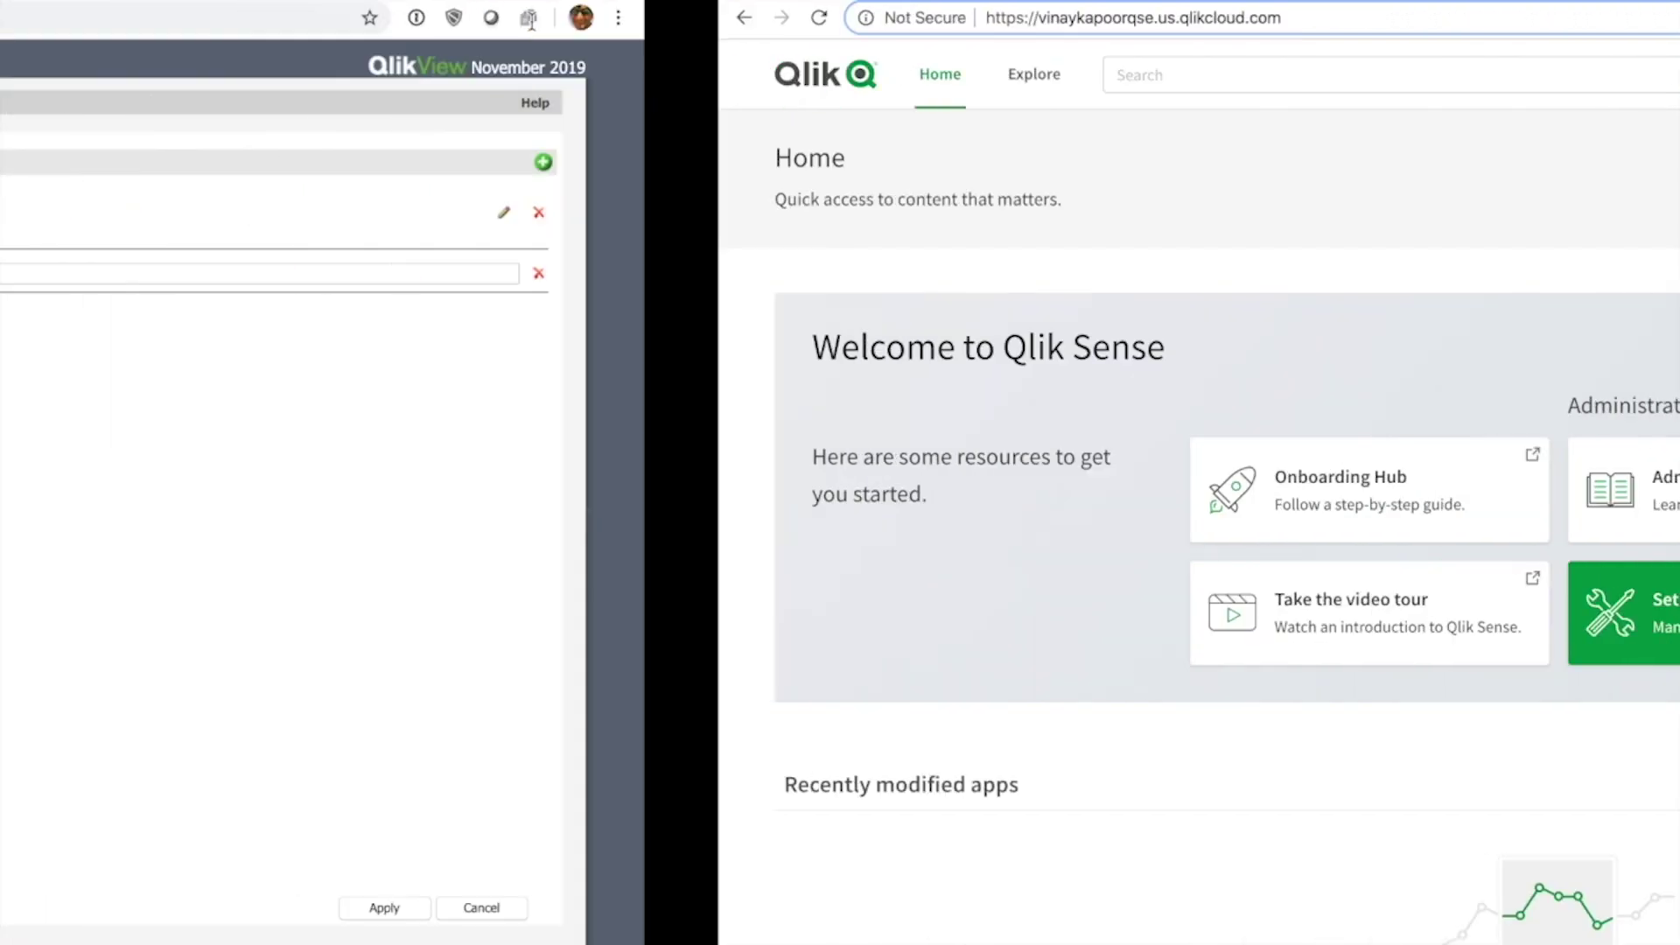
pyautogui.moveTo(737, 278); pyautogui.dragTo(619, 274)
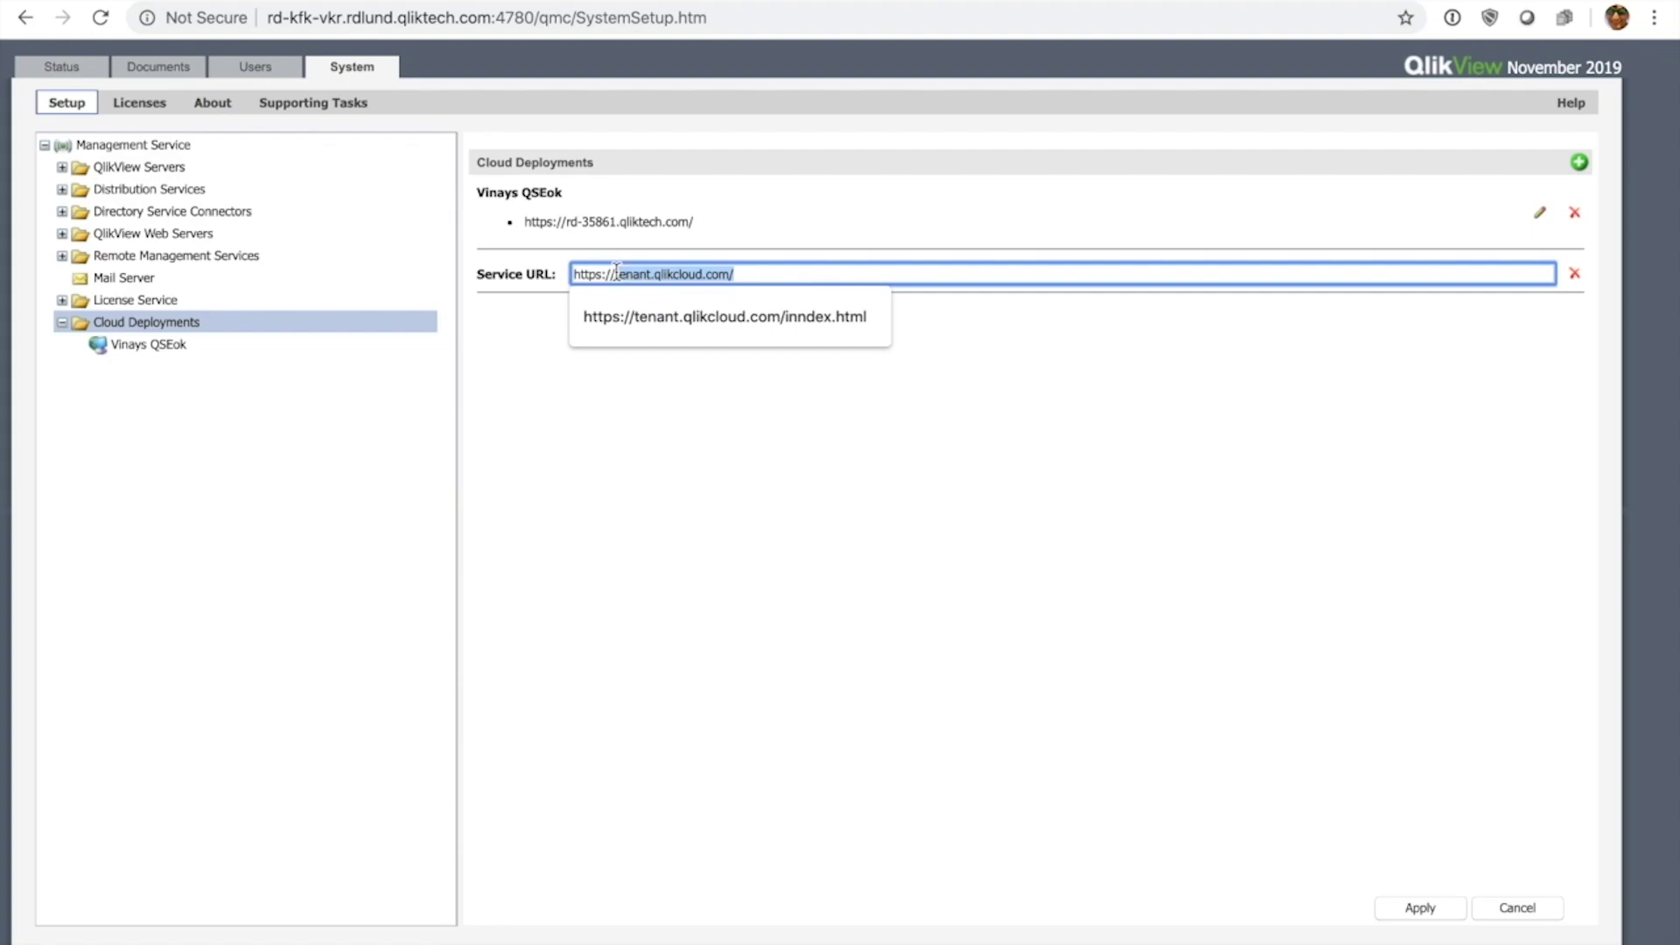
pyautogui.press('super+v')
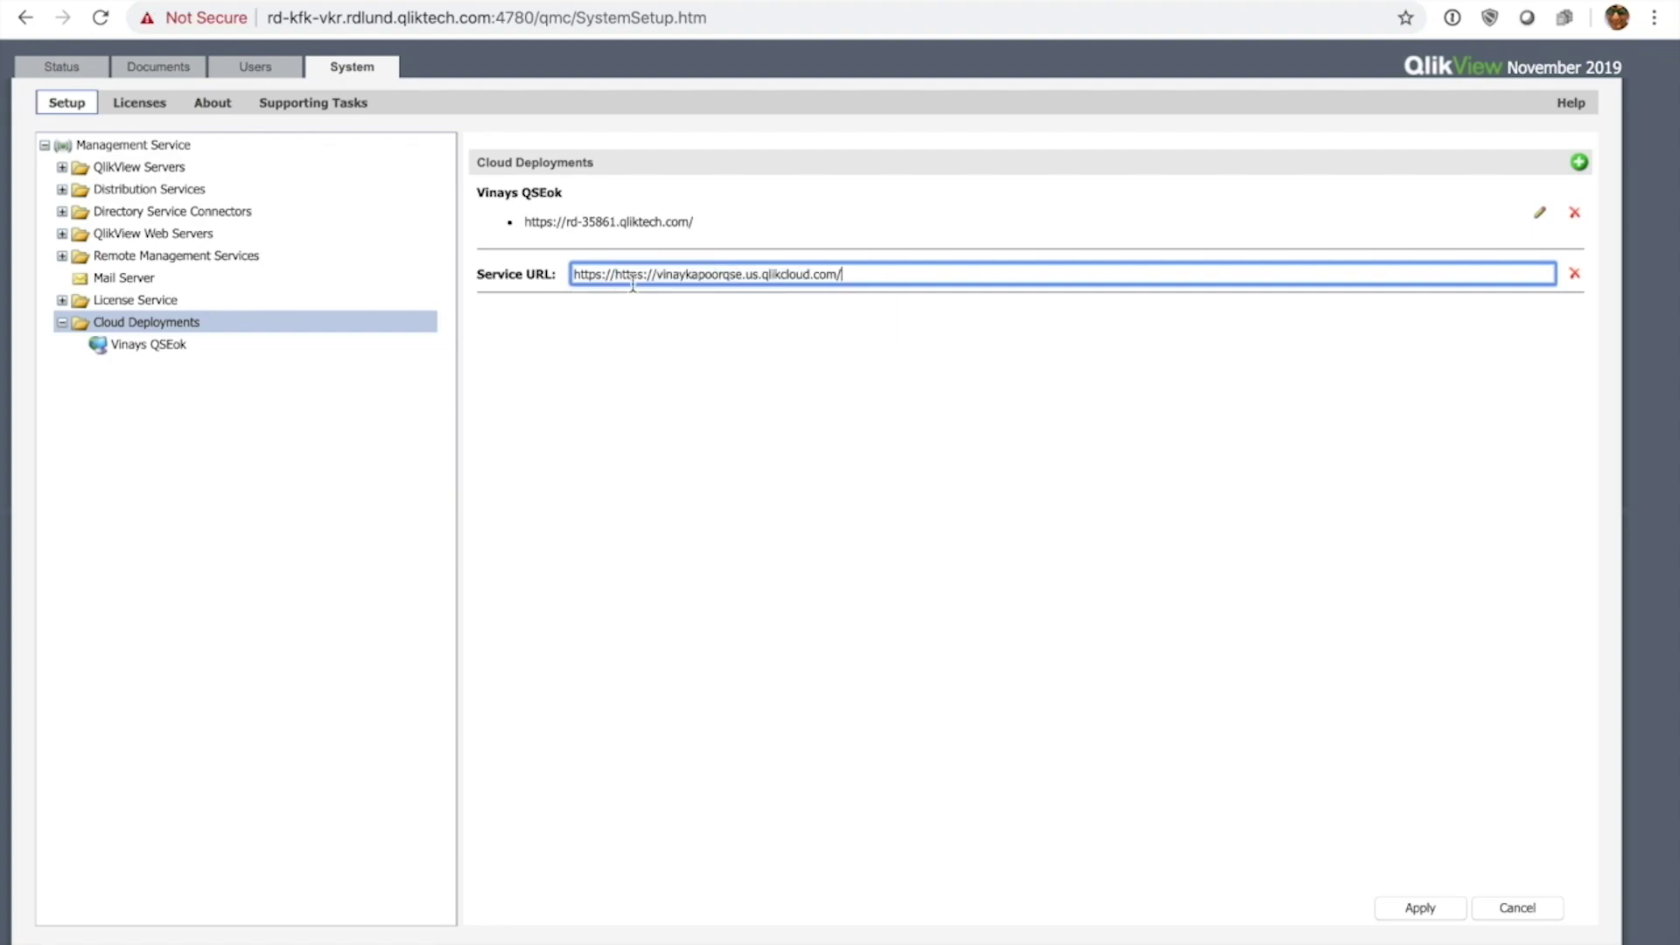
pyautogui.moveTo(615, 277); pyautogui.dragTo(571, 277)
pyautogui.press('BackSpace')
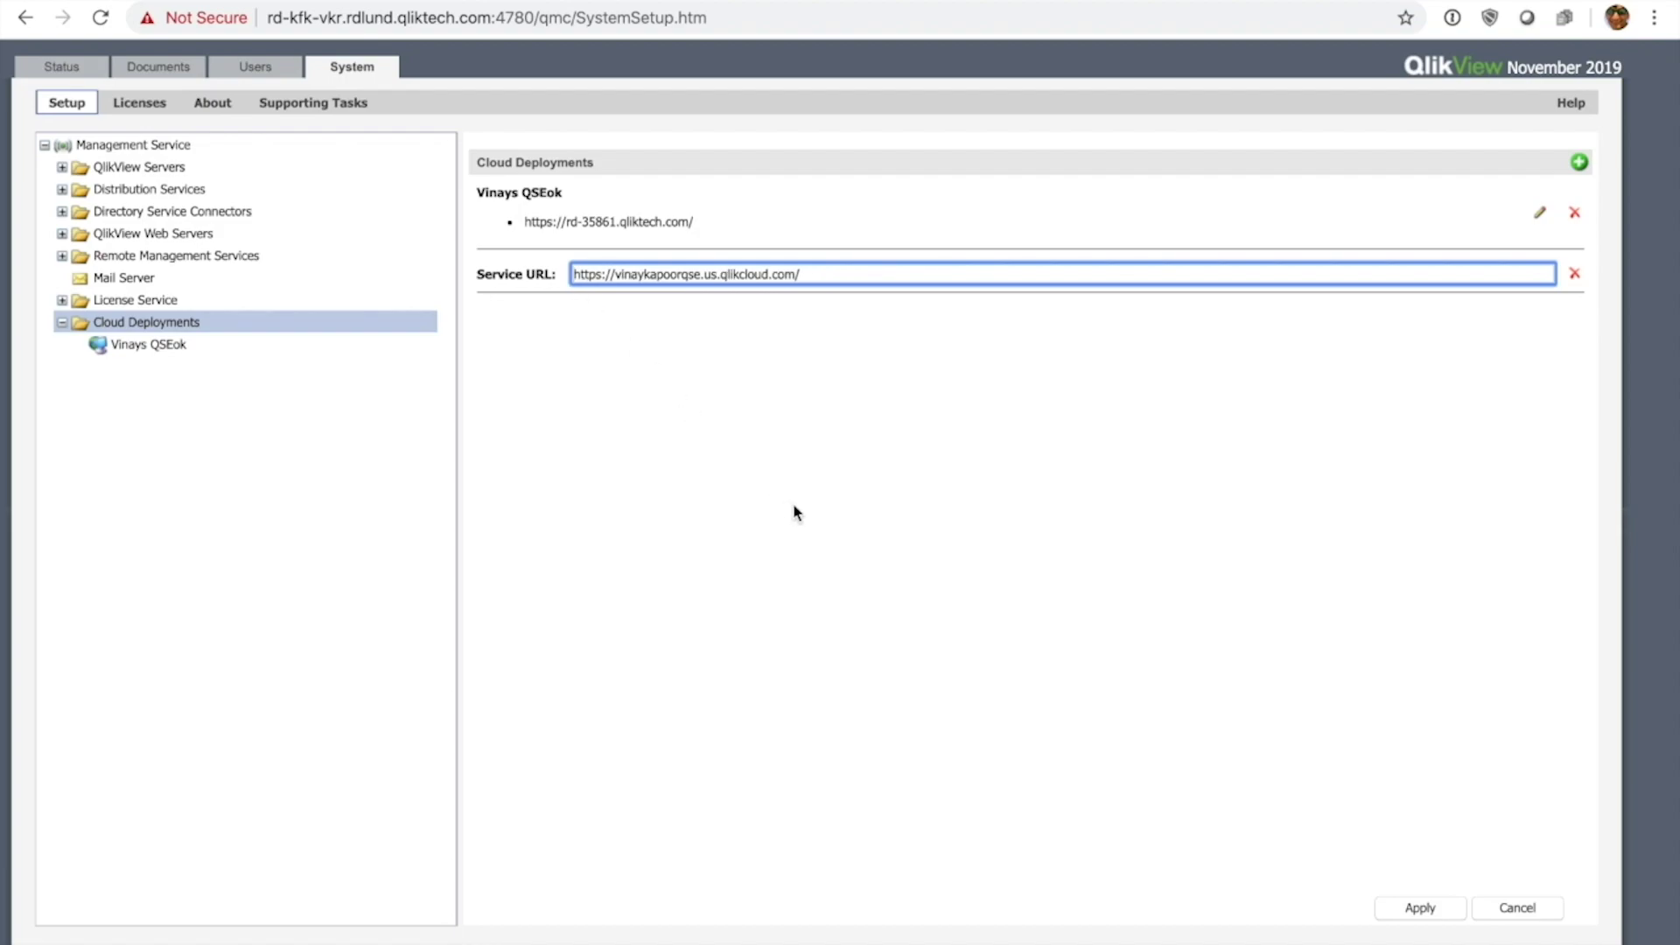
pyautogui.click(1421, 913)
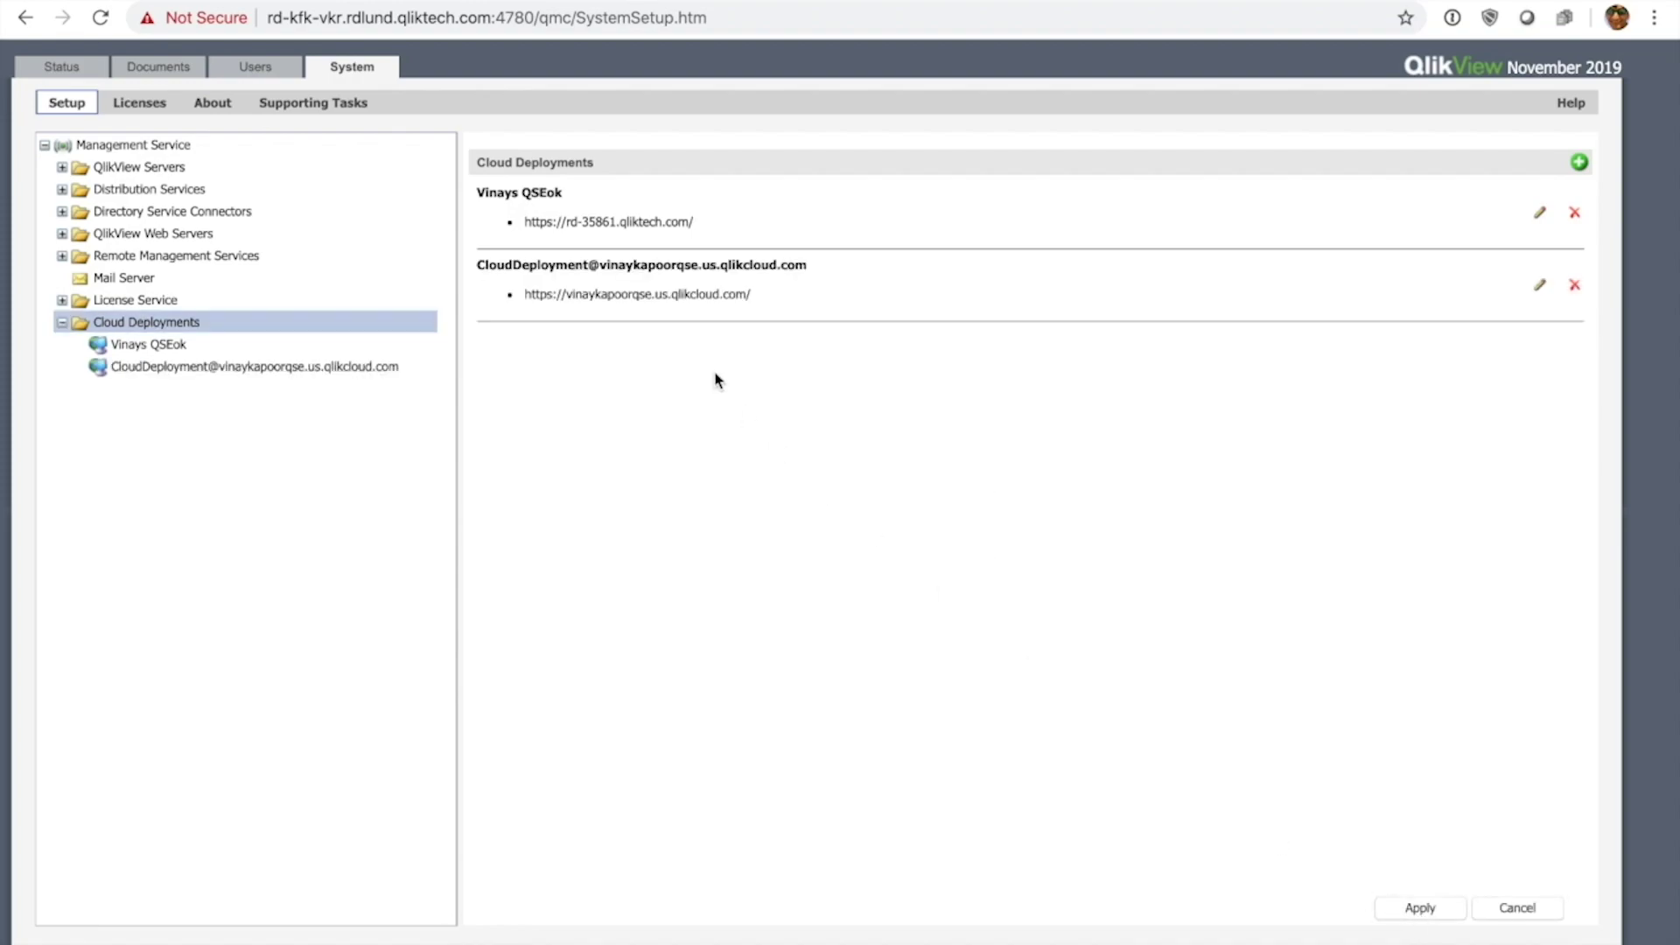
# - Generate the new cloud deployment's issuer configuration in Qlik Cloud Services format, copy it to the clipboard and apply the settings
pyautogui.click(200, 368)
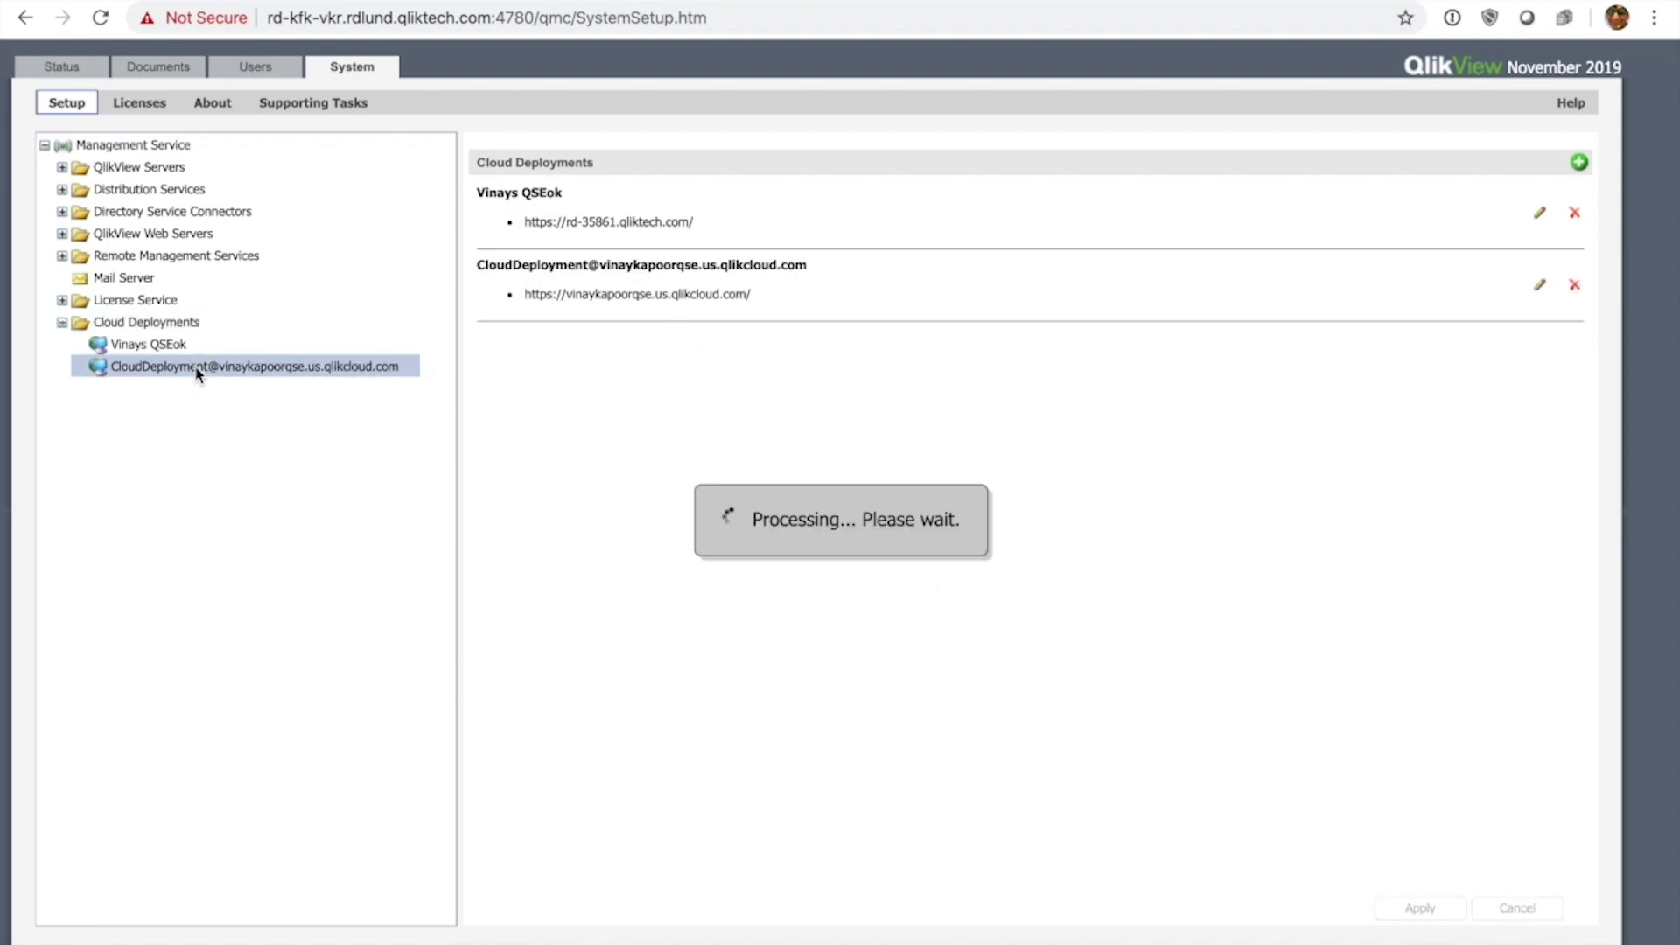
pyautogui.click(576, 158)
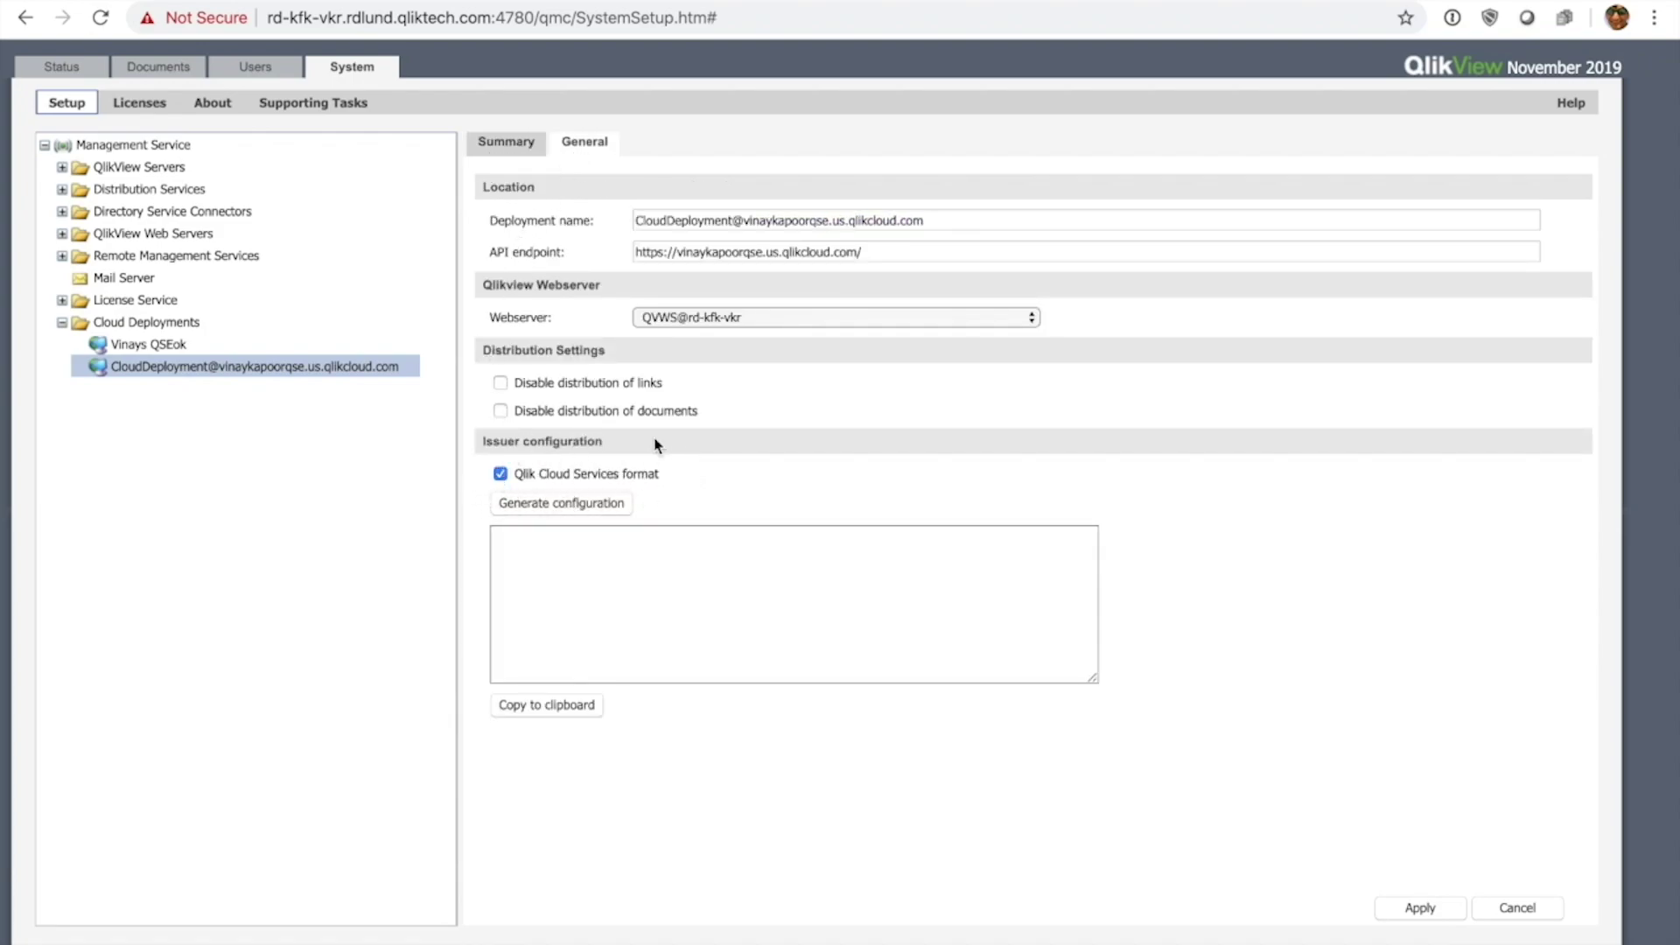
pyautogui.click(558, 511)
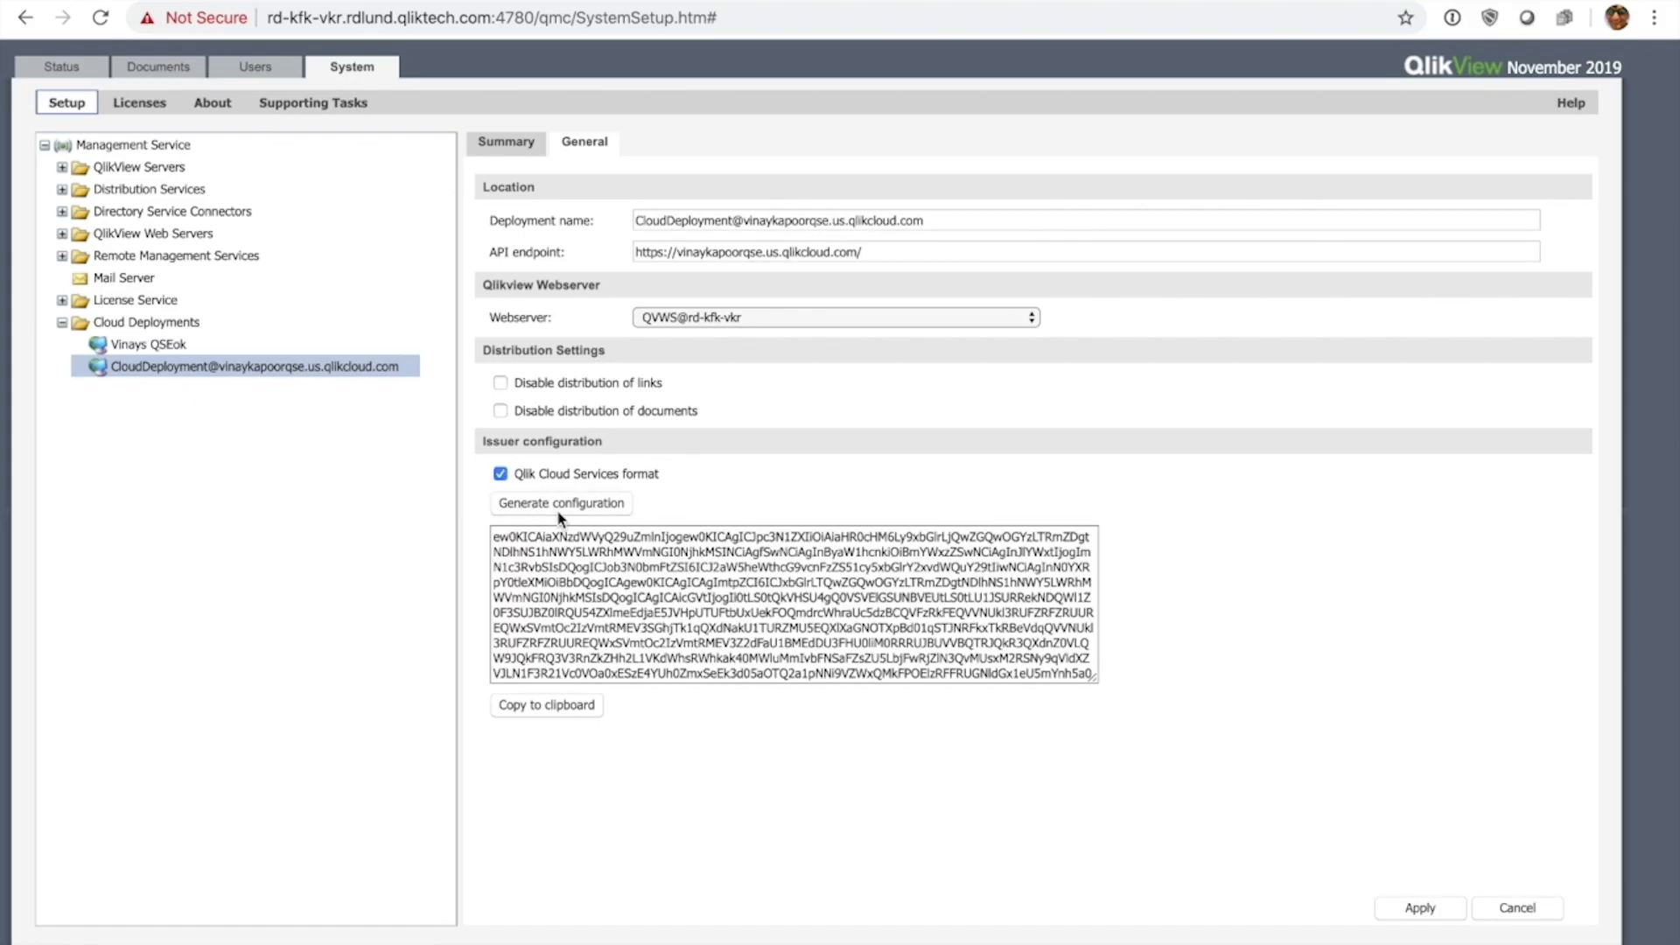
pyautogui.click(526, 707)
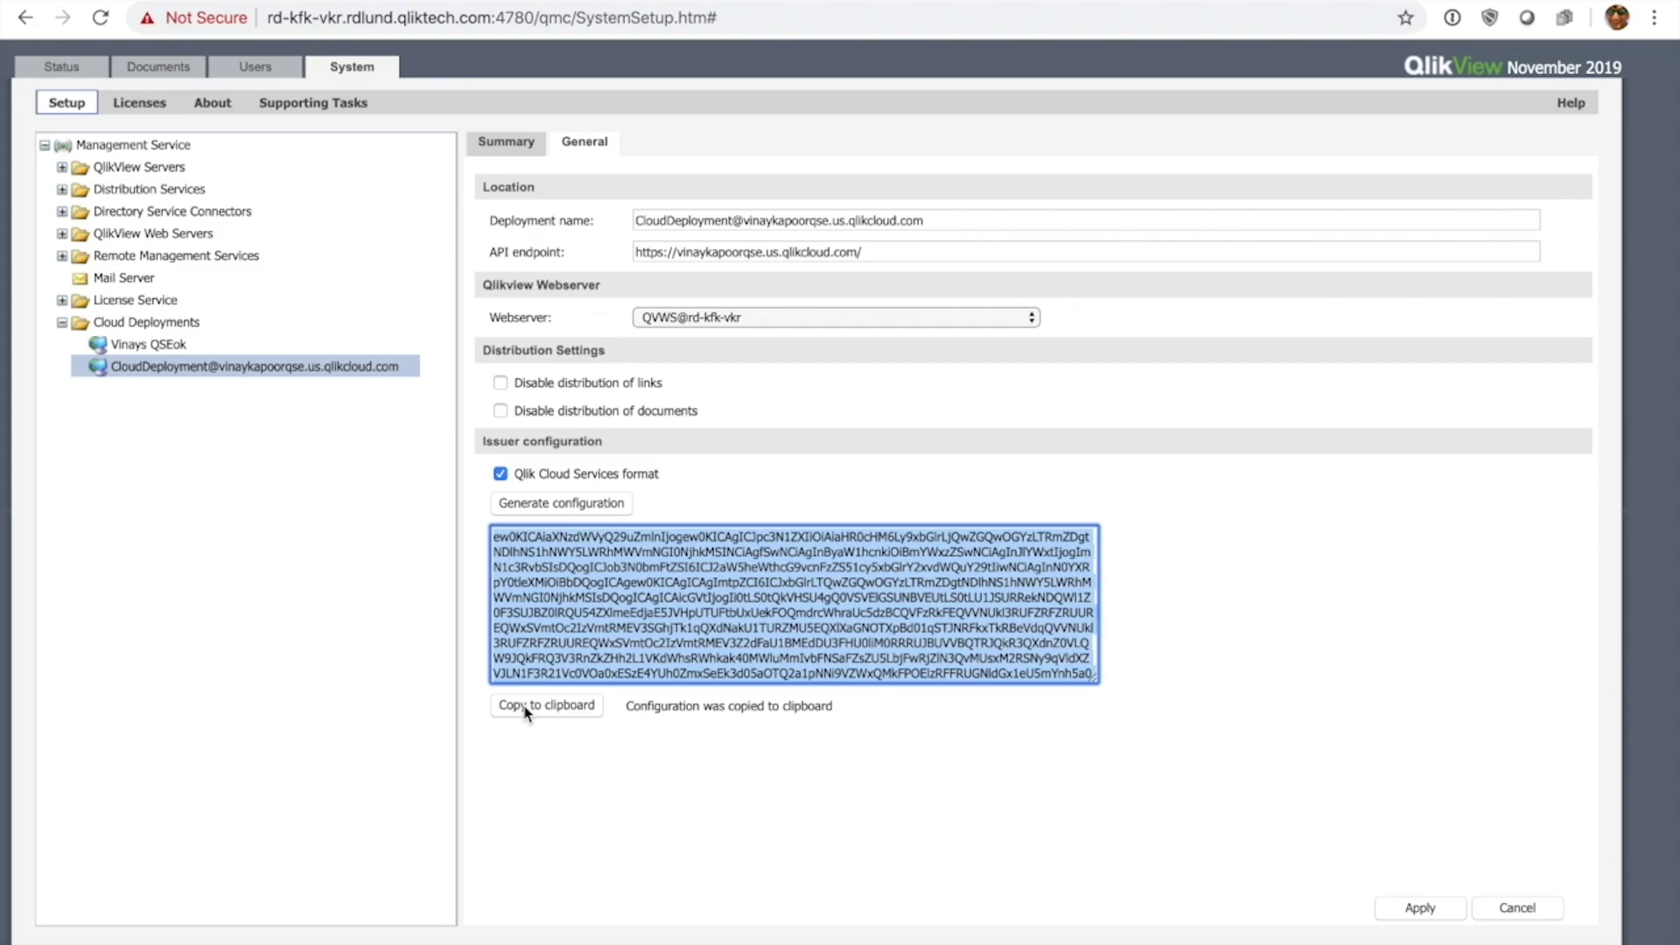
pyautogui.click(1420, 908)
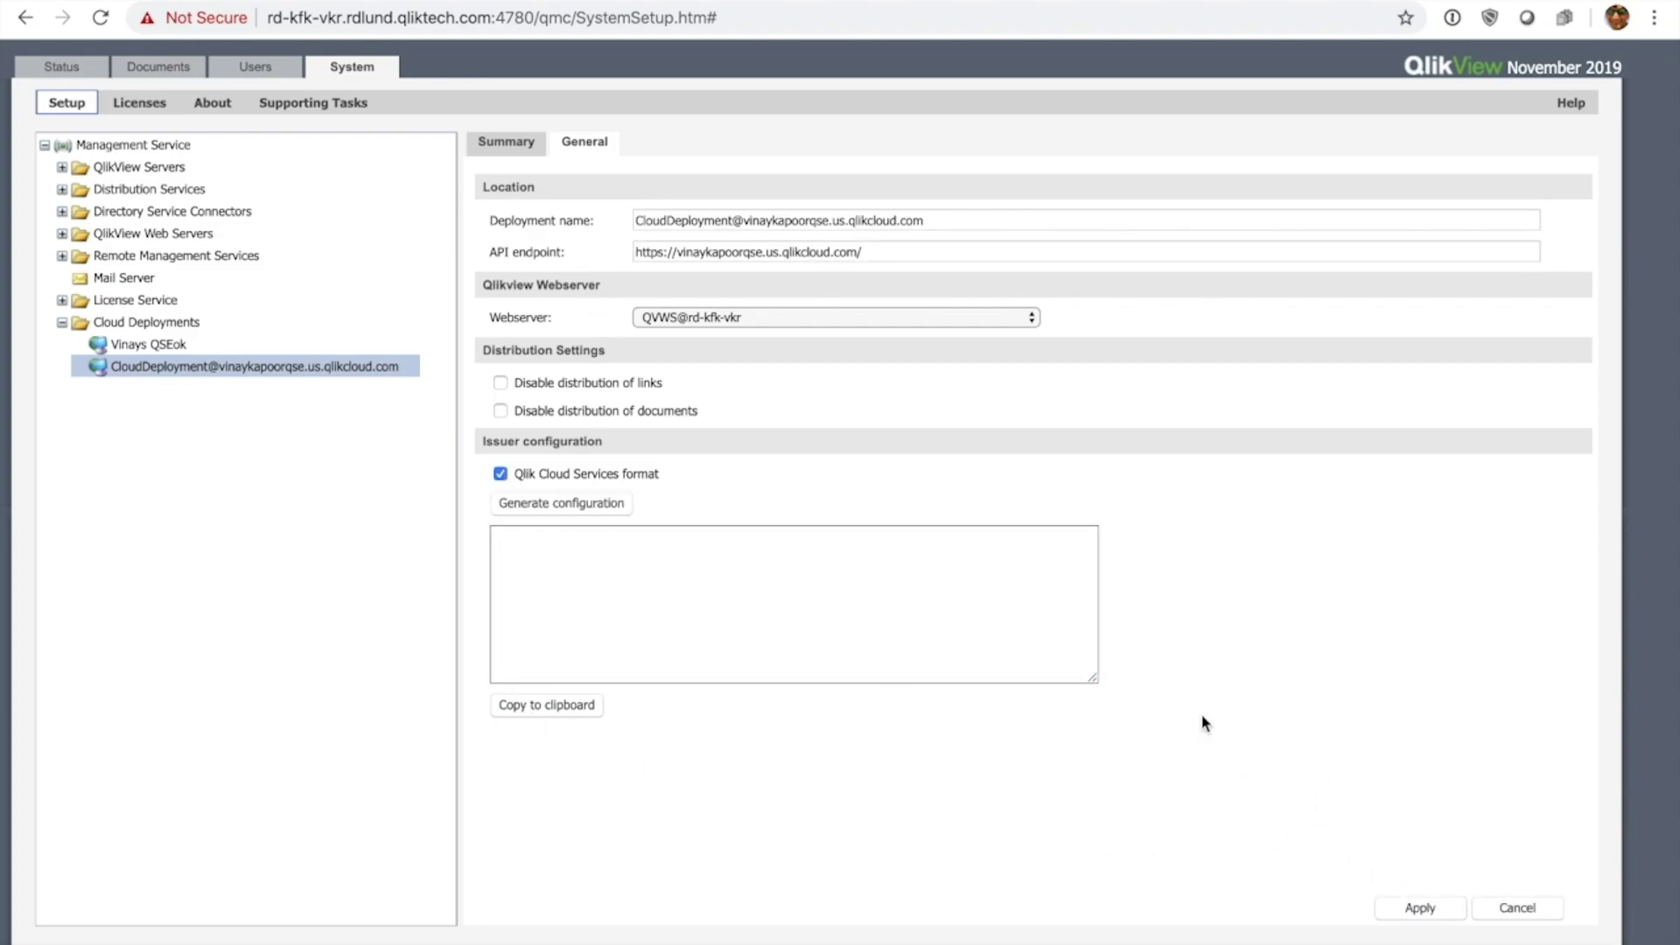
# - Switch to the Qlik Sense cloud tenant and start a new identity provider configuration in its administration
pyautogui.hotkey('ctrl', 'Right')
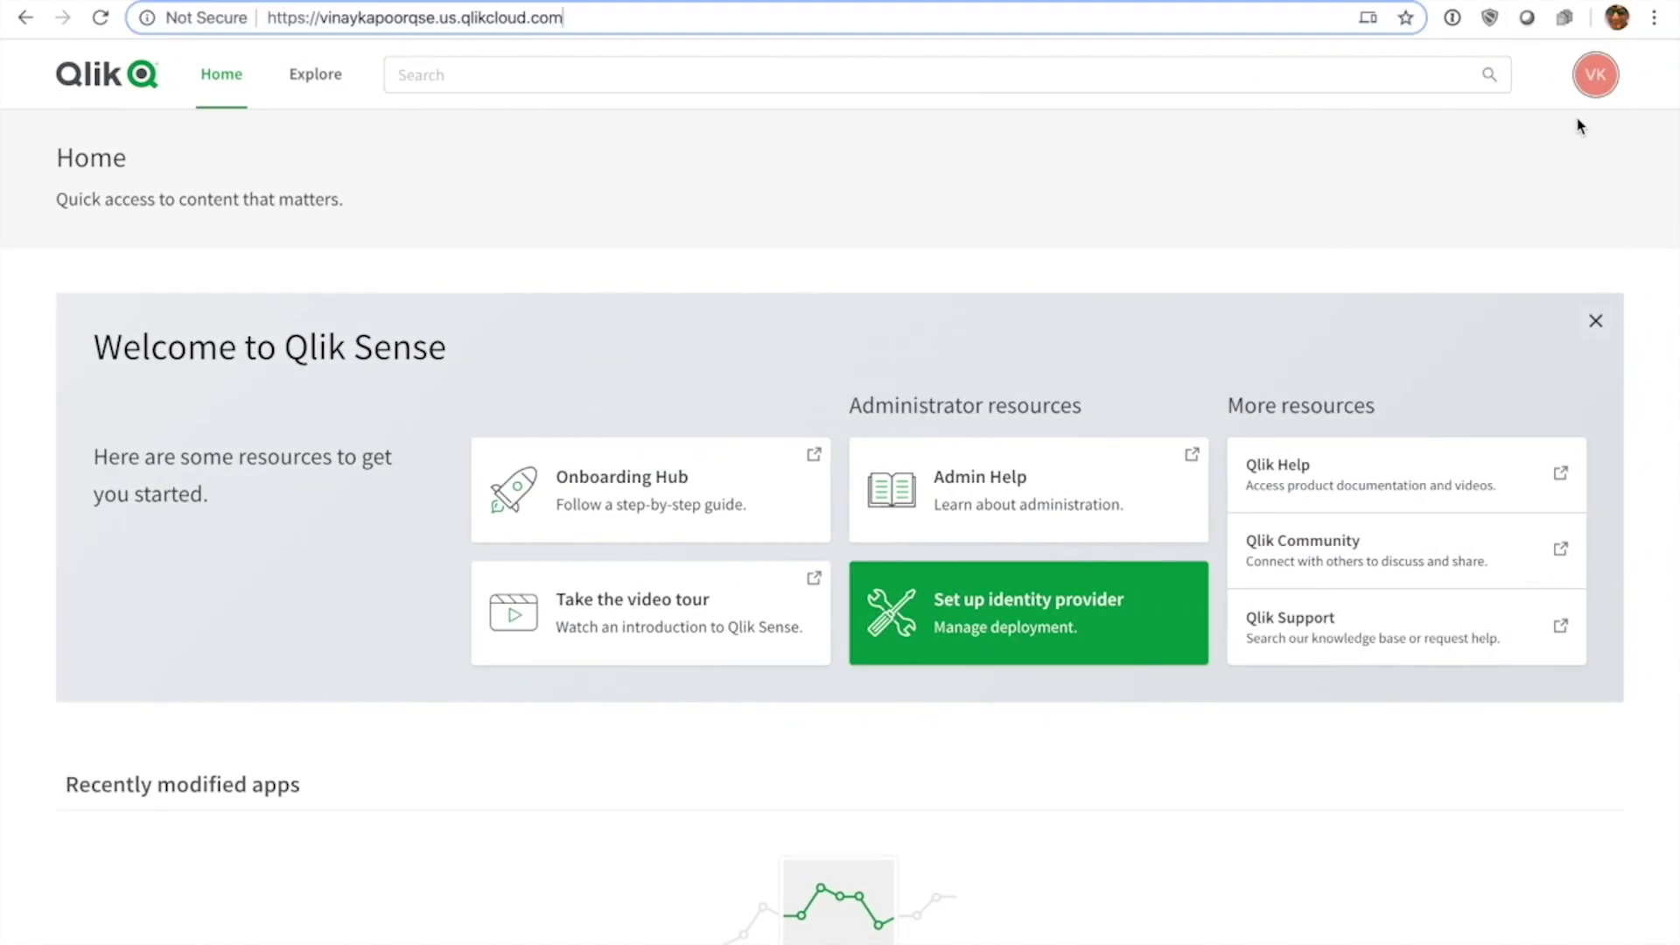
pyautogui.click(1595, 76)
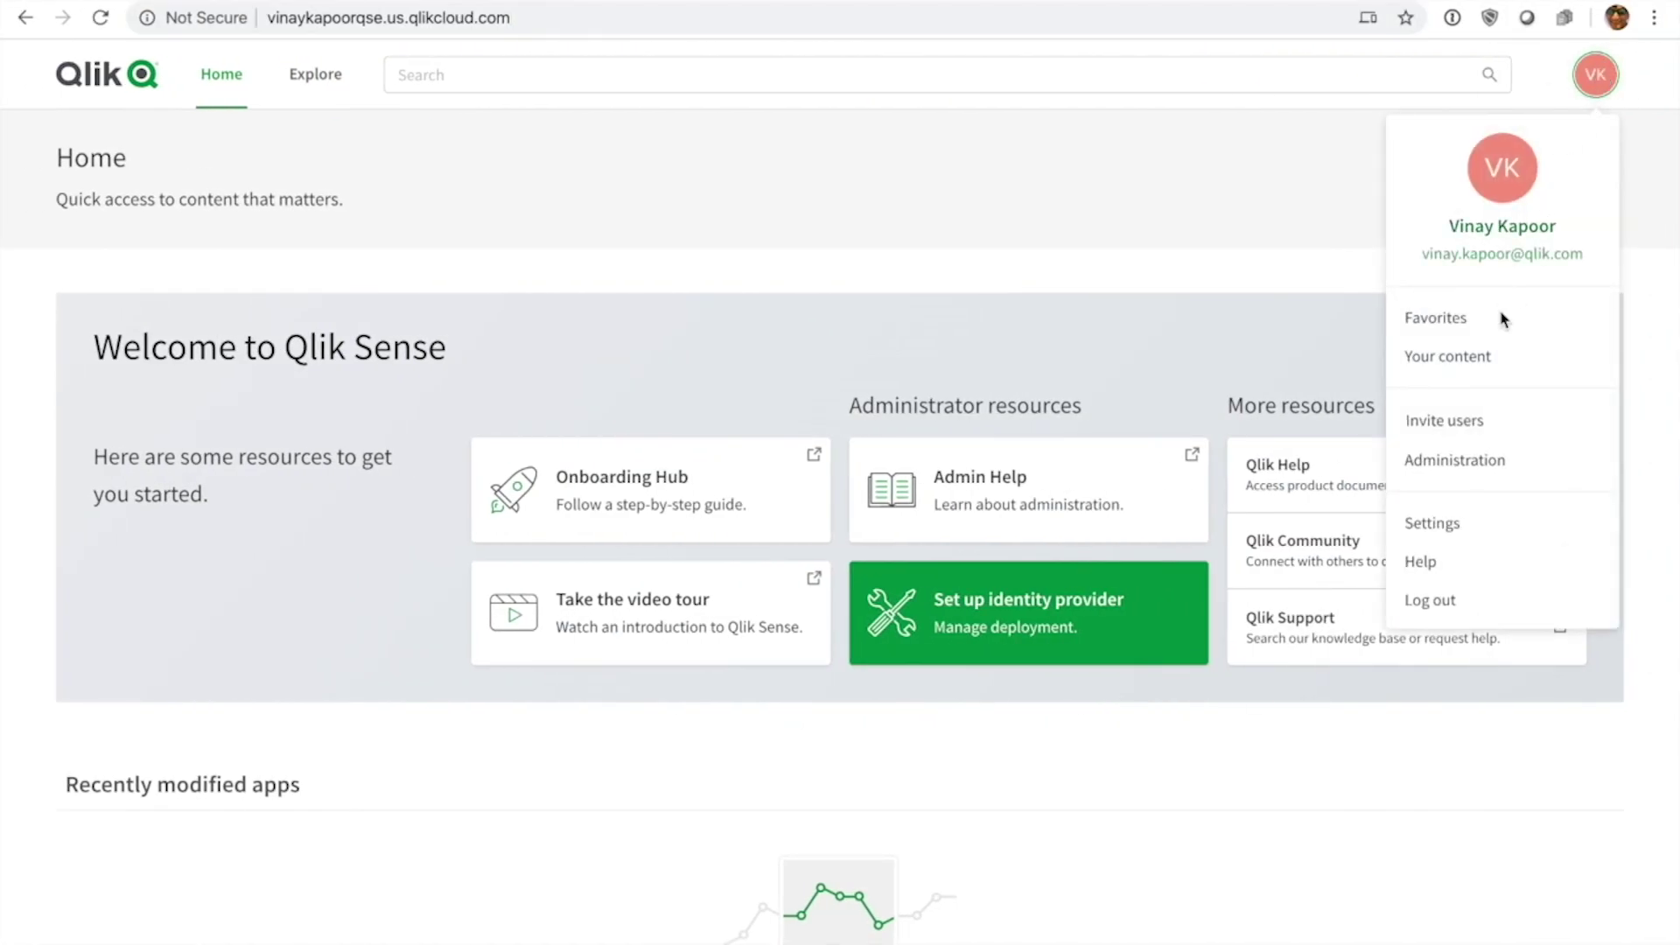
pyautogui.click(1453, 461)
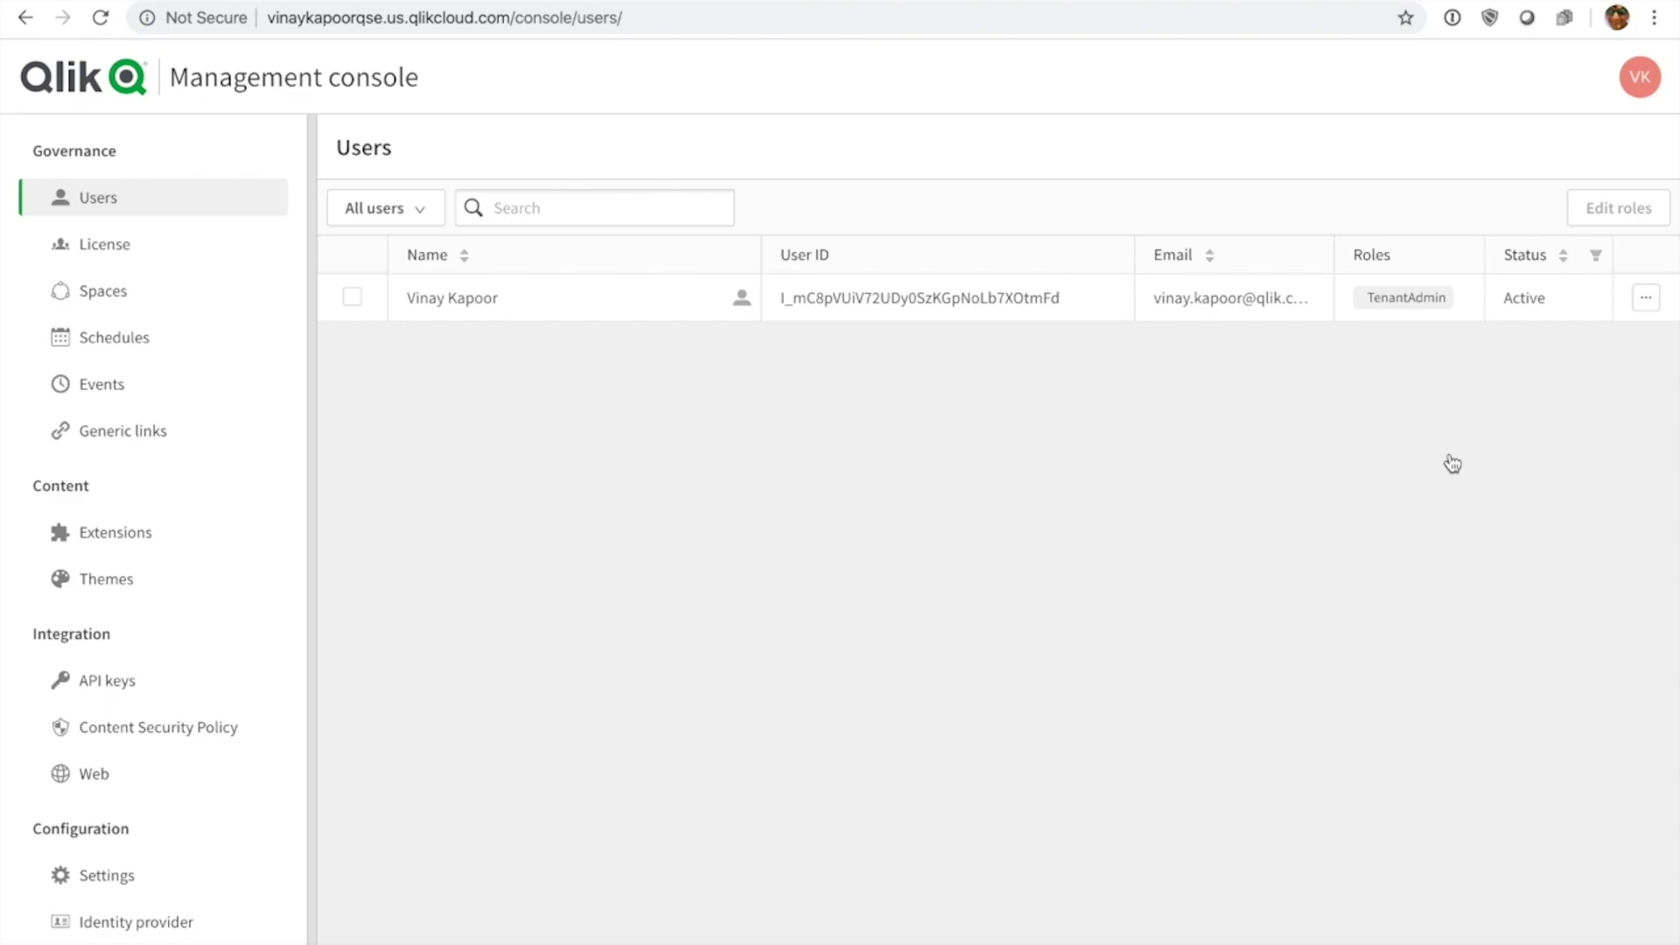
pyautogui.click(105, 920)
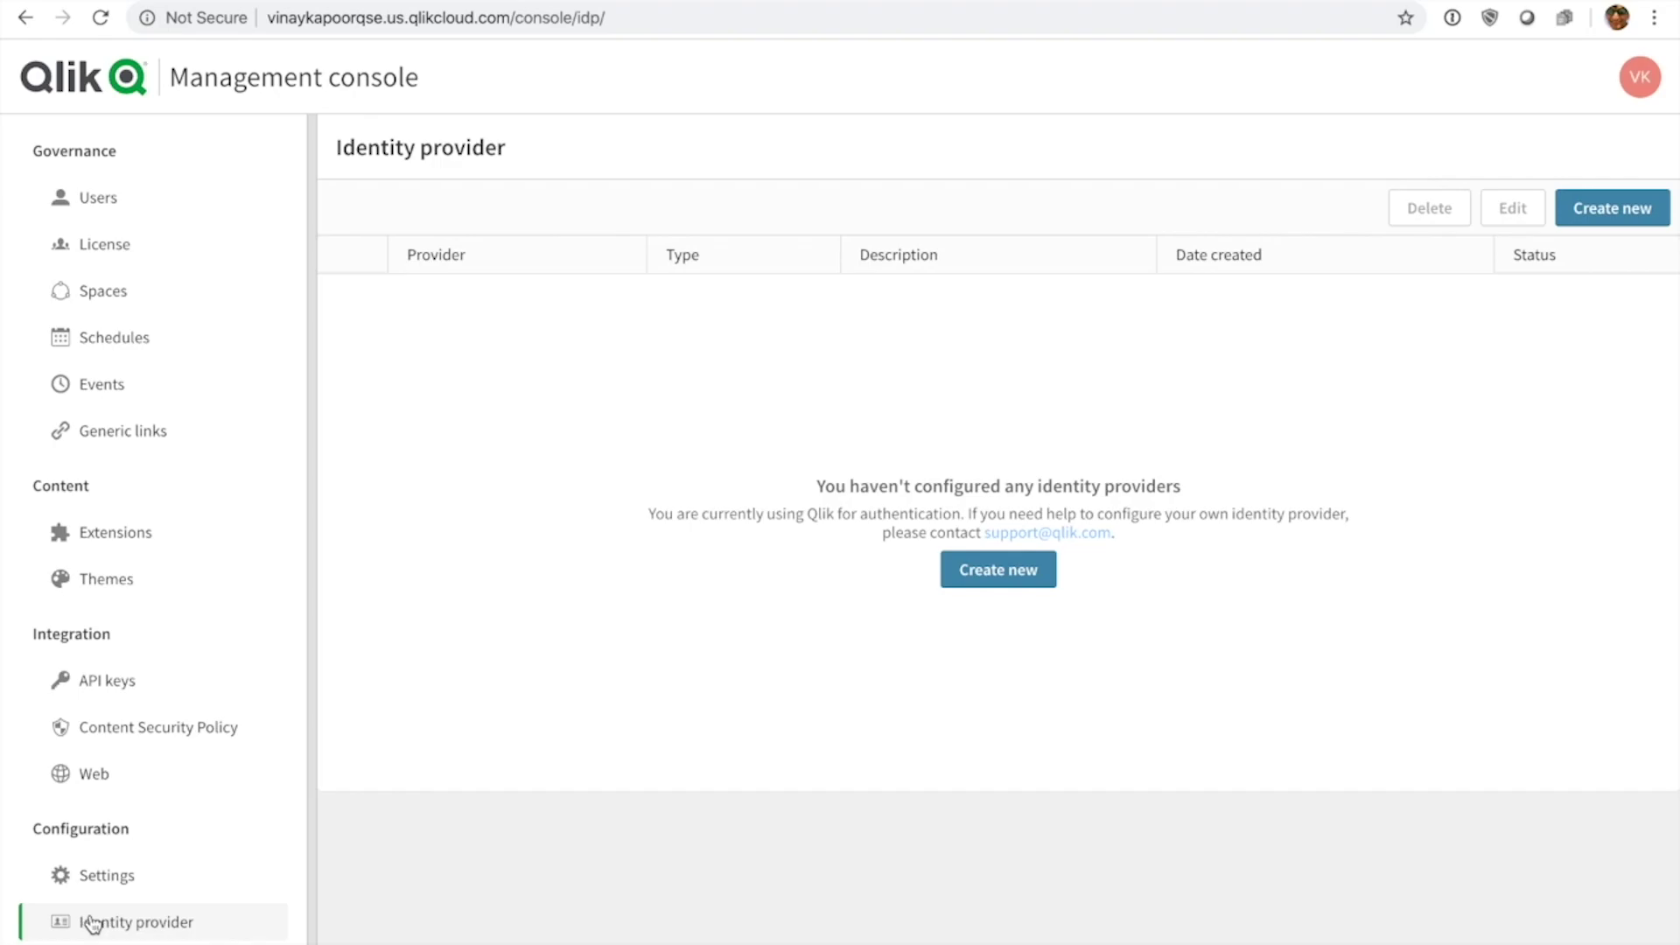
pyautogui.click(998, 581)
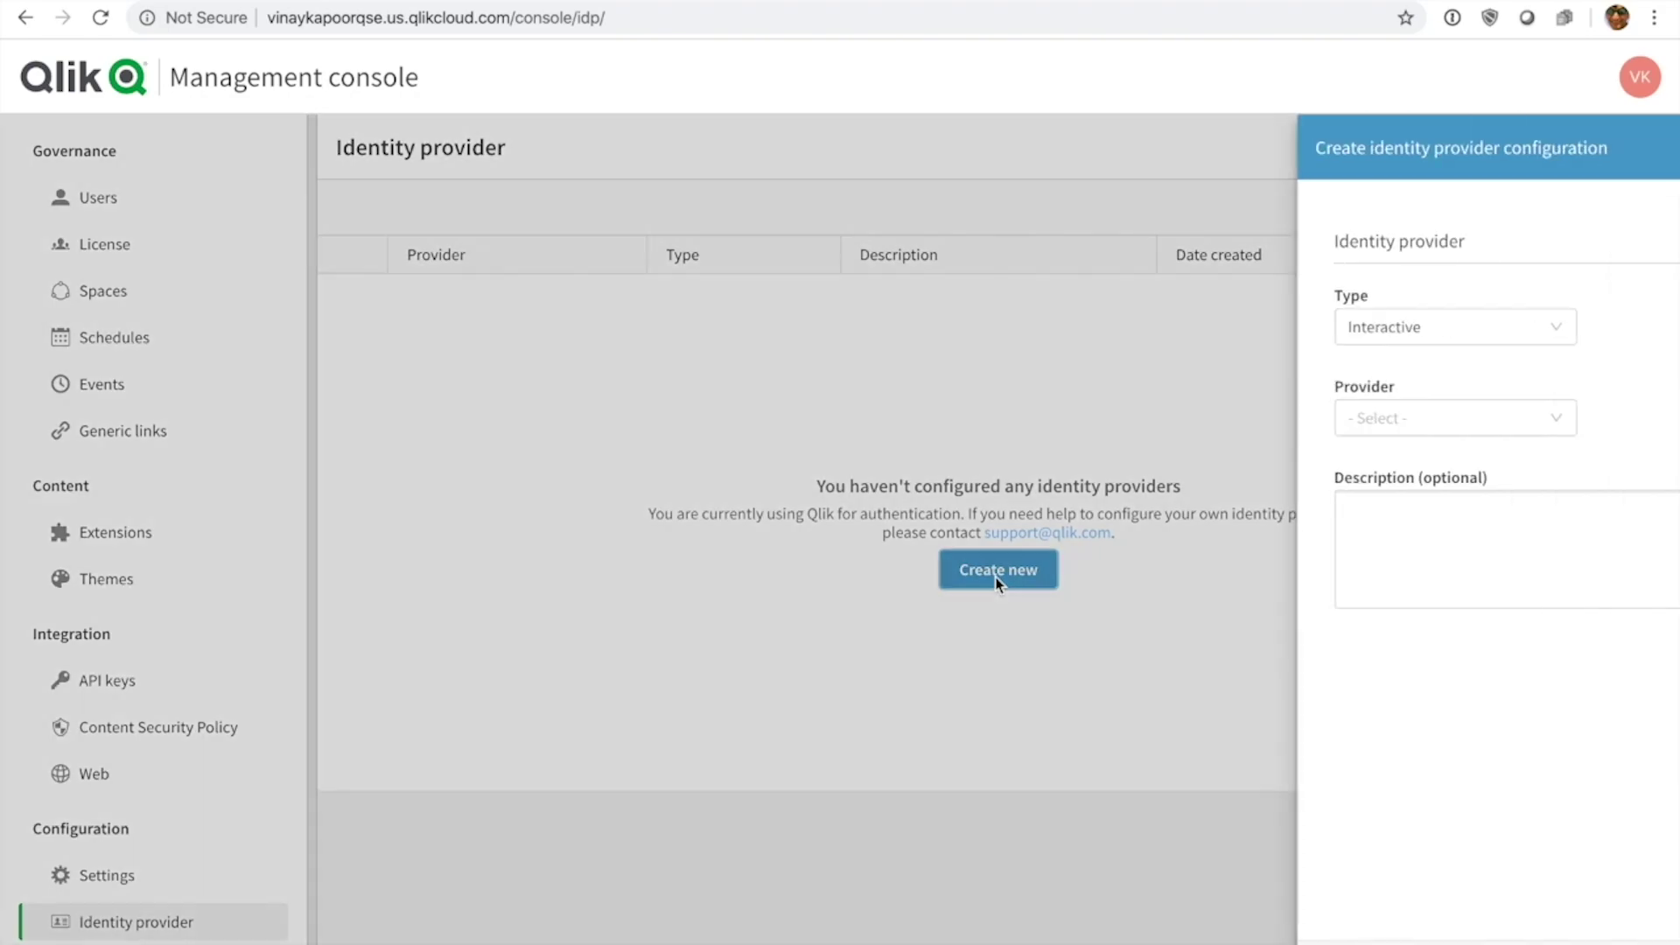
# - Create a Multi-cloud identity provider described as "QlikView Windows Deployment", pasting the copied configuration as the local bearer token
pyautogui.click(1186, 329)
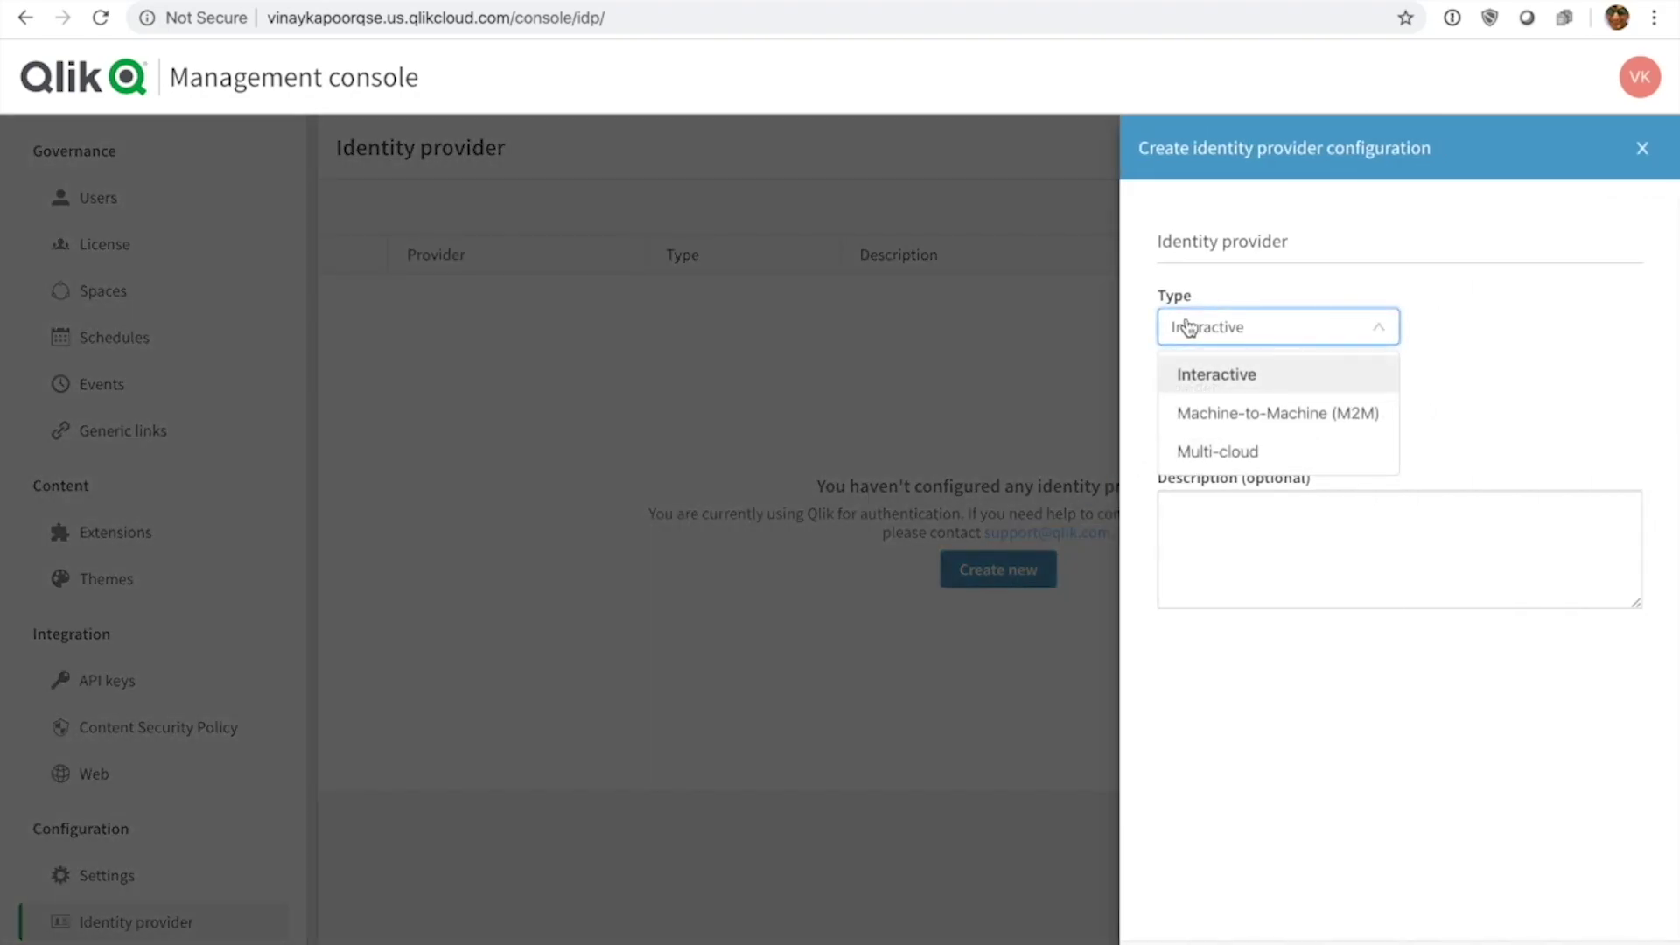
pyautogui.click(1200, 450)
pyautogui.click(1179, 517)
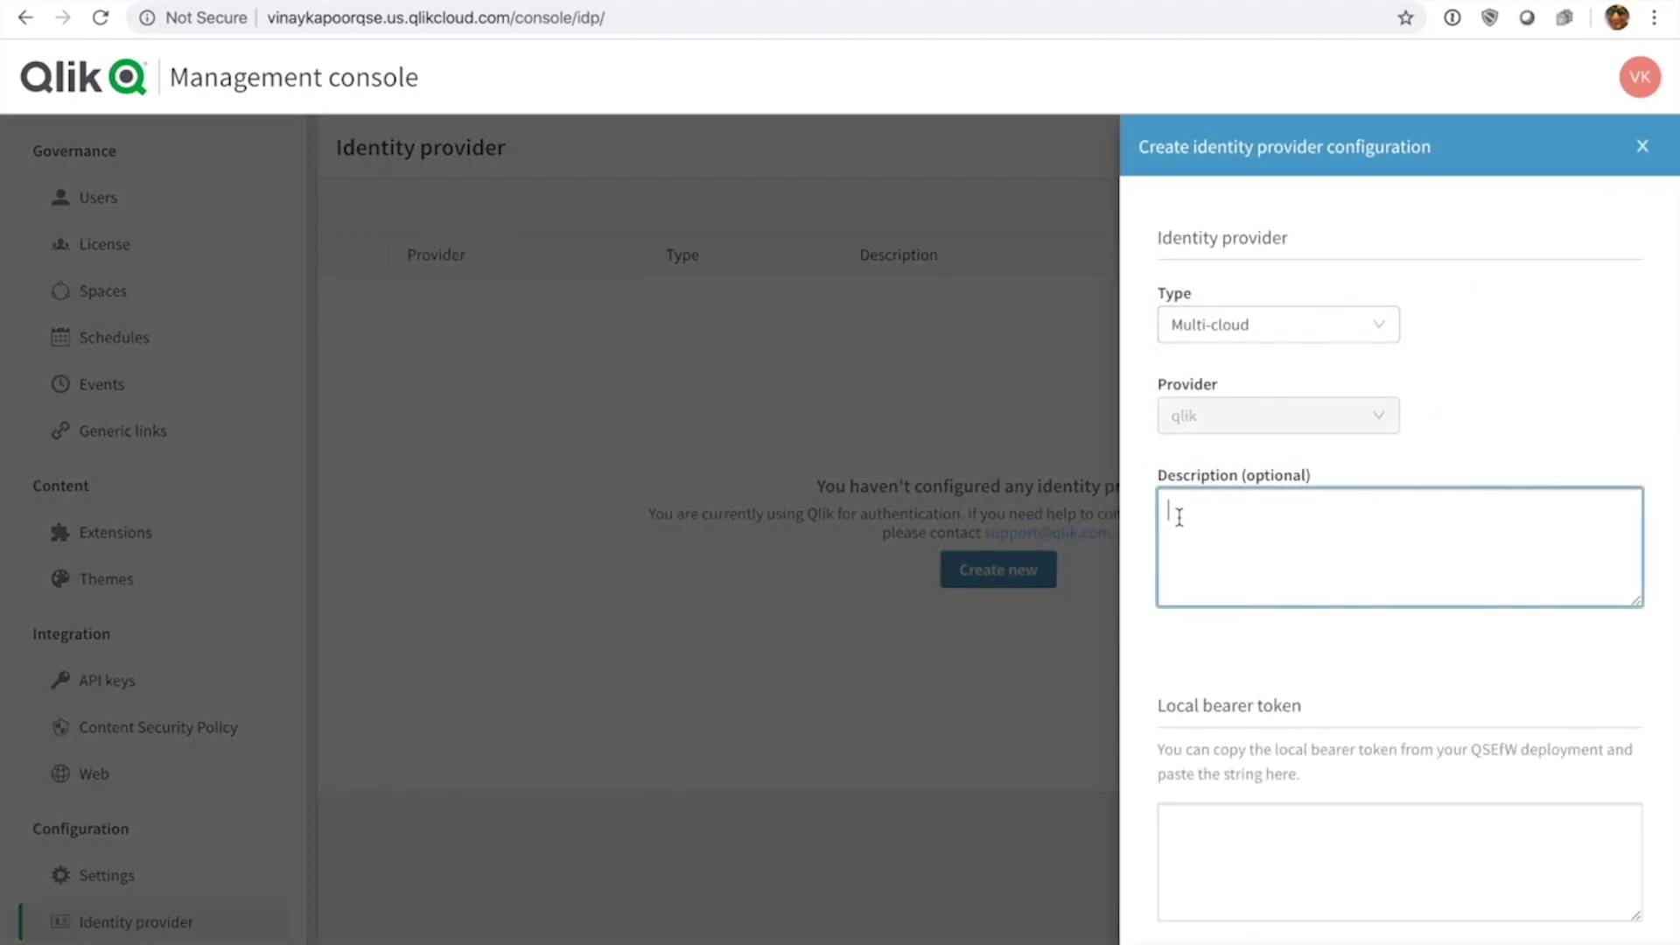
pyautogui.write('QlikView Windows Deployment')
pyautogui.click(1197, 814)
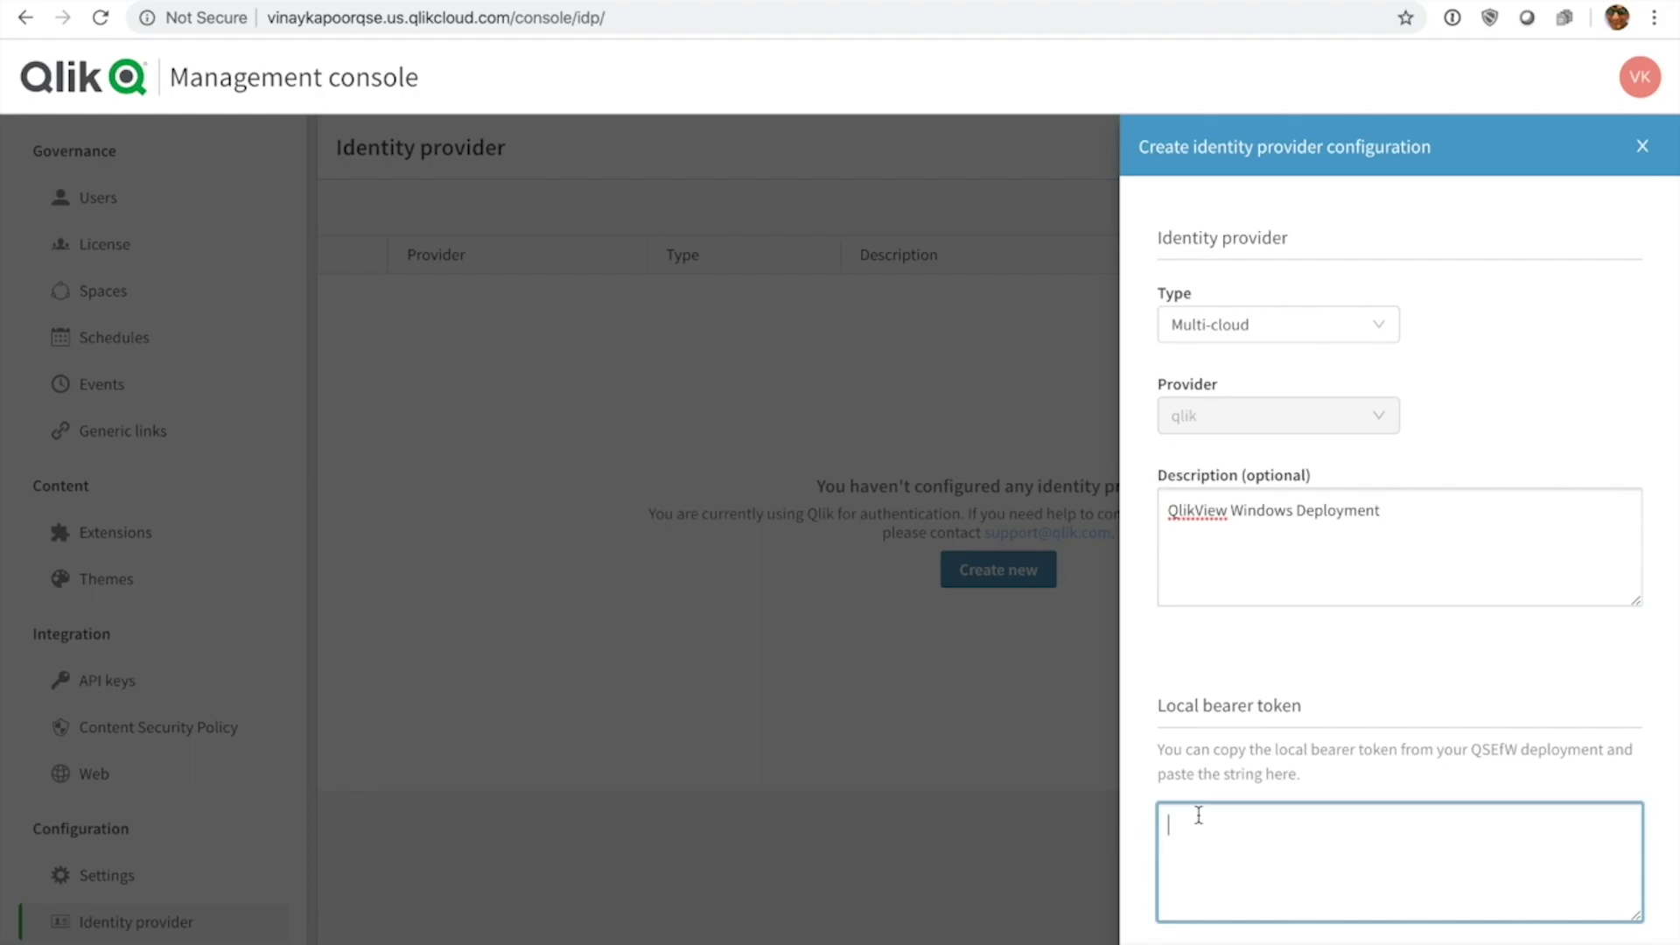
pyautogui.rightClick(1200, 816)
pyautogui.click(1234, 760)
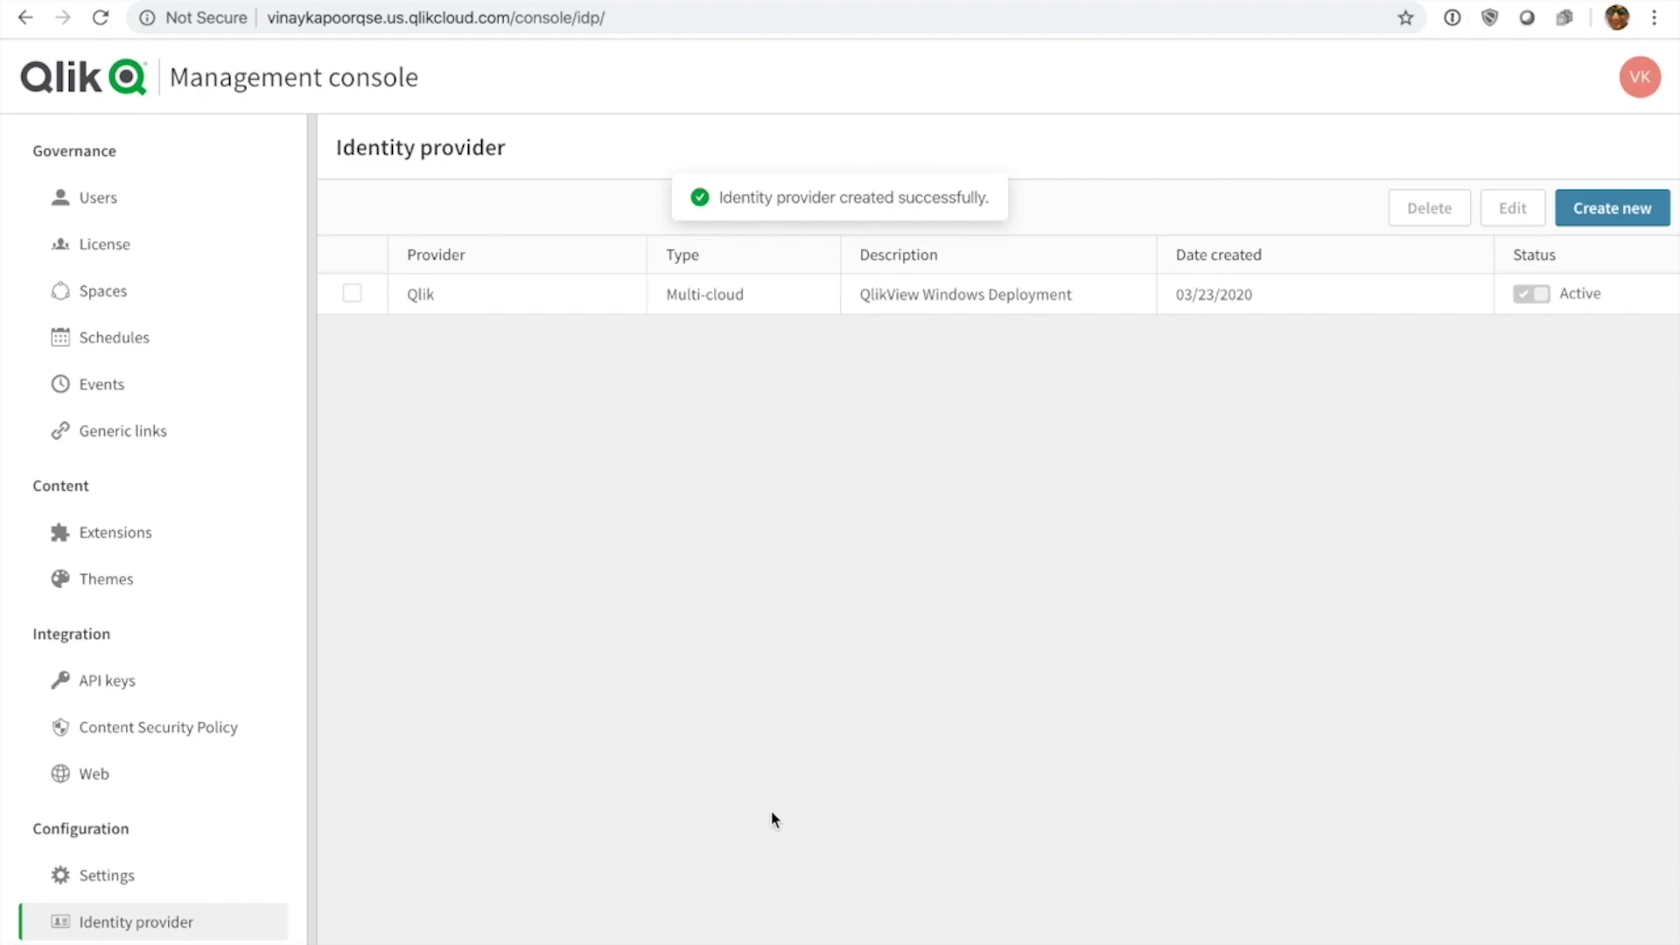
# - View the list of spaces available in the cloud tenant
pyautogui.click(105, 294)
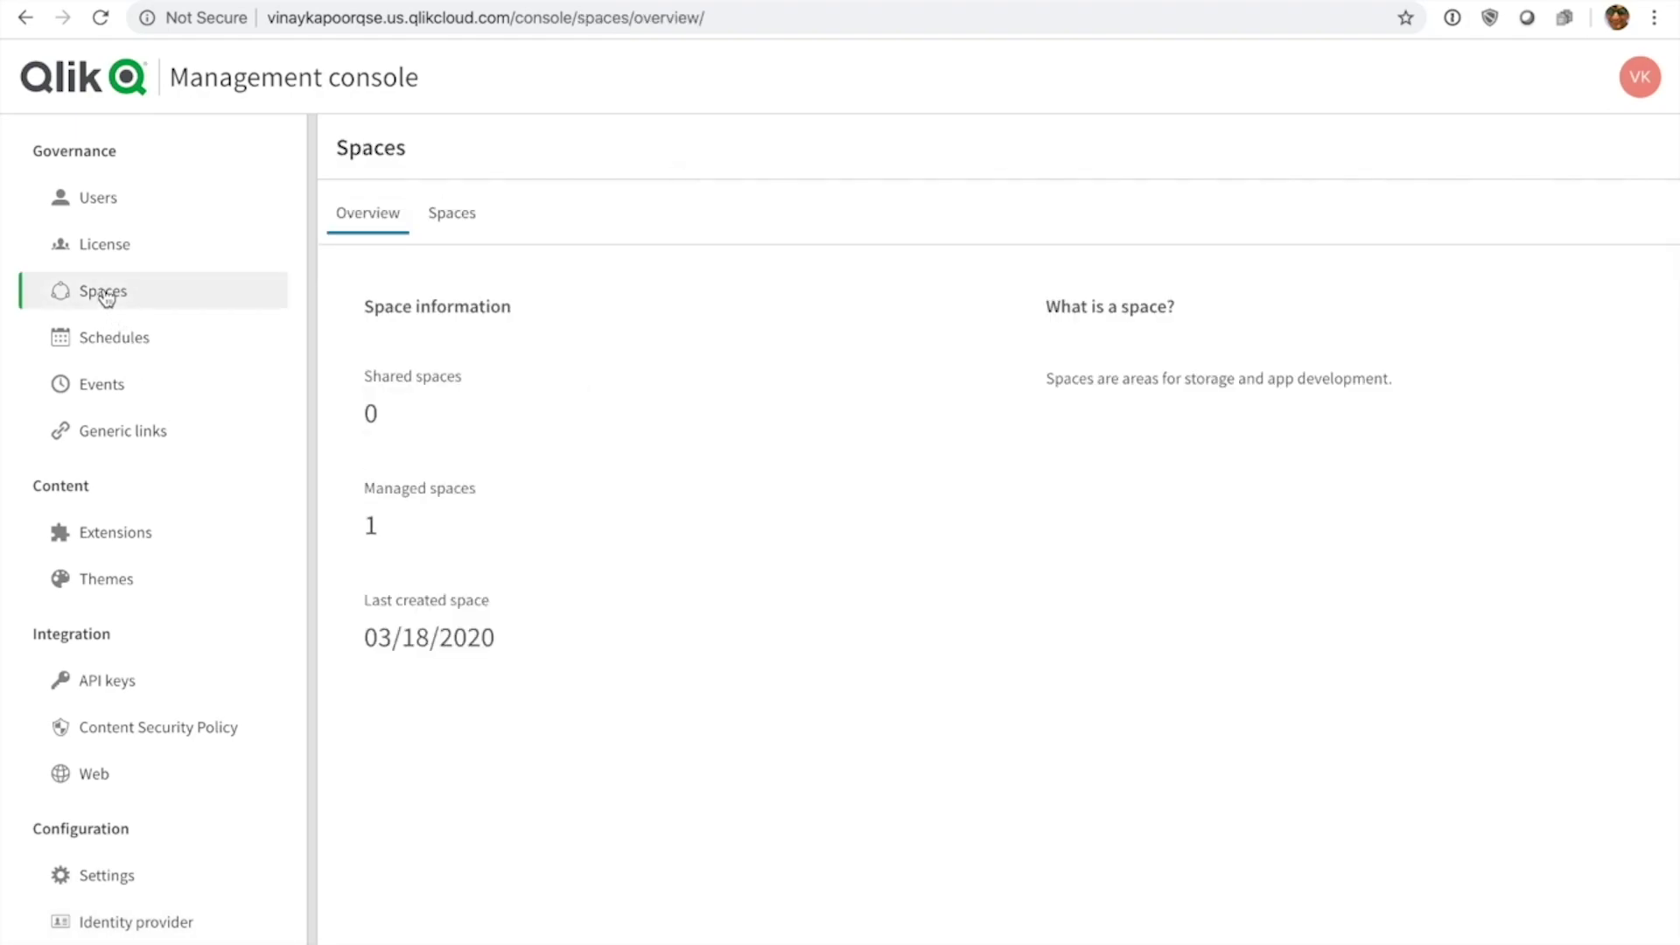
pyautogui.click(448, 214)
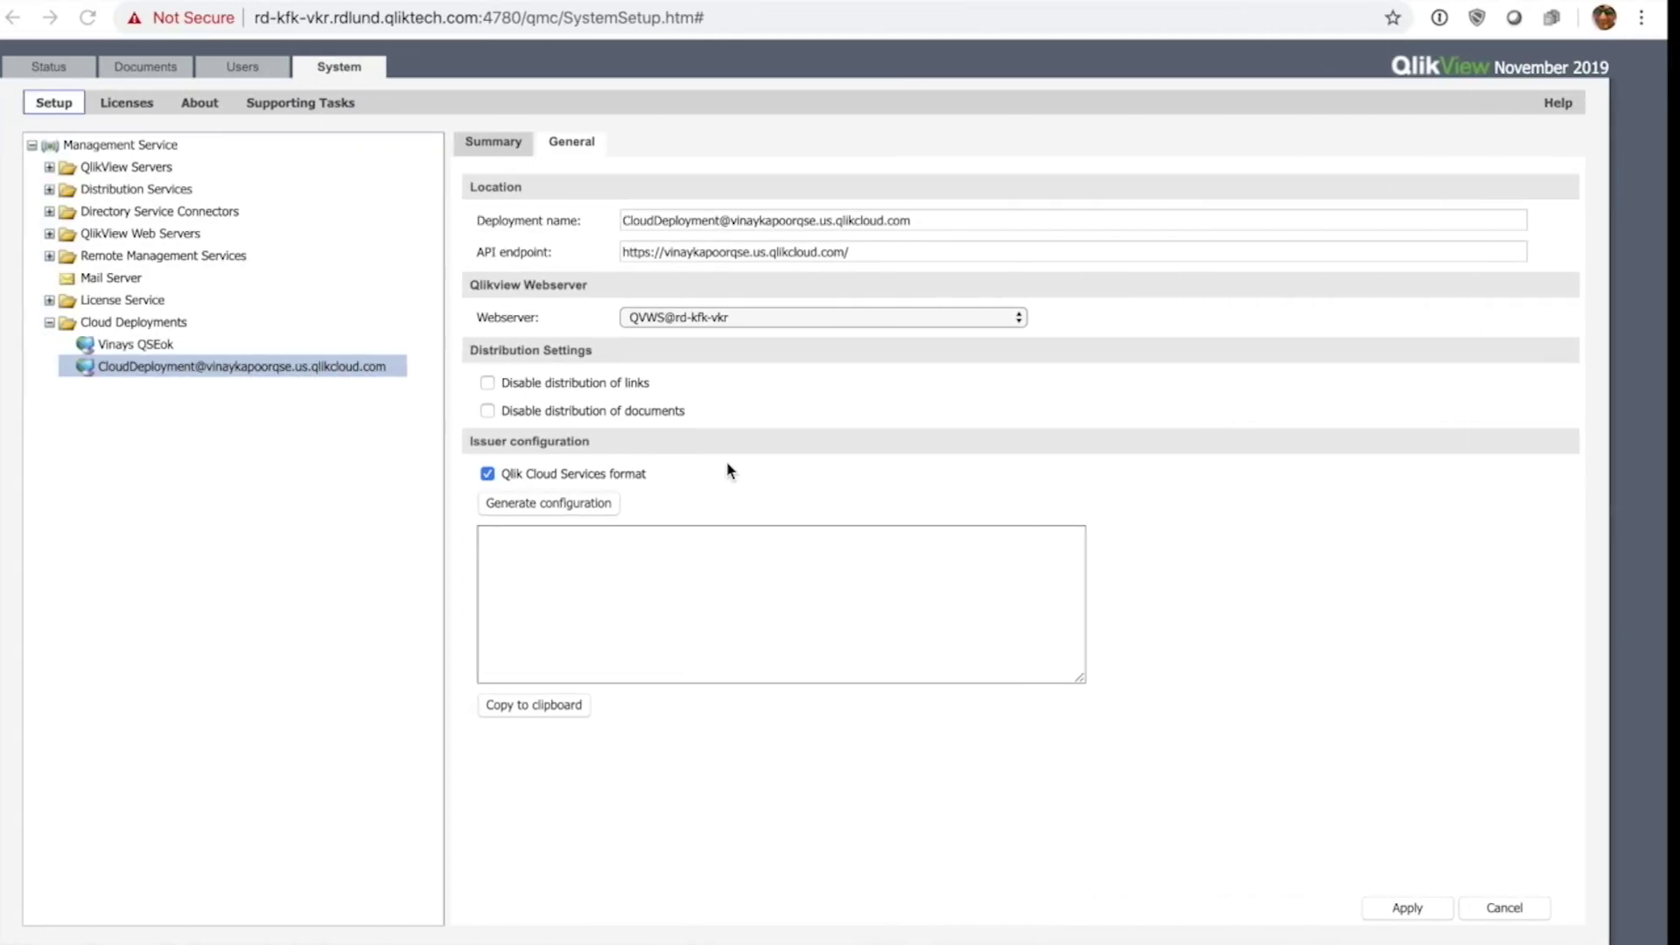
# - Switch to the QlikView Management Console and add a new task to the source document Movies Database.qvw
pyautogui.click(141, 68)
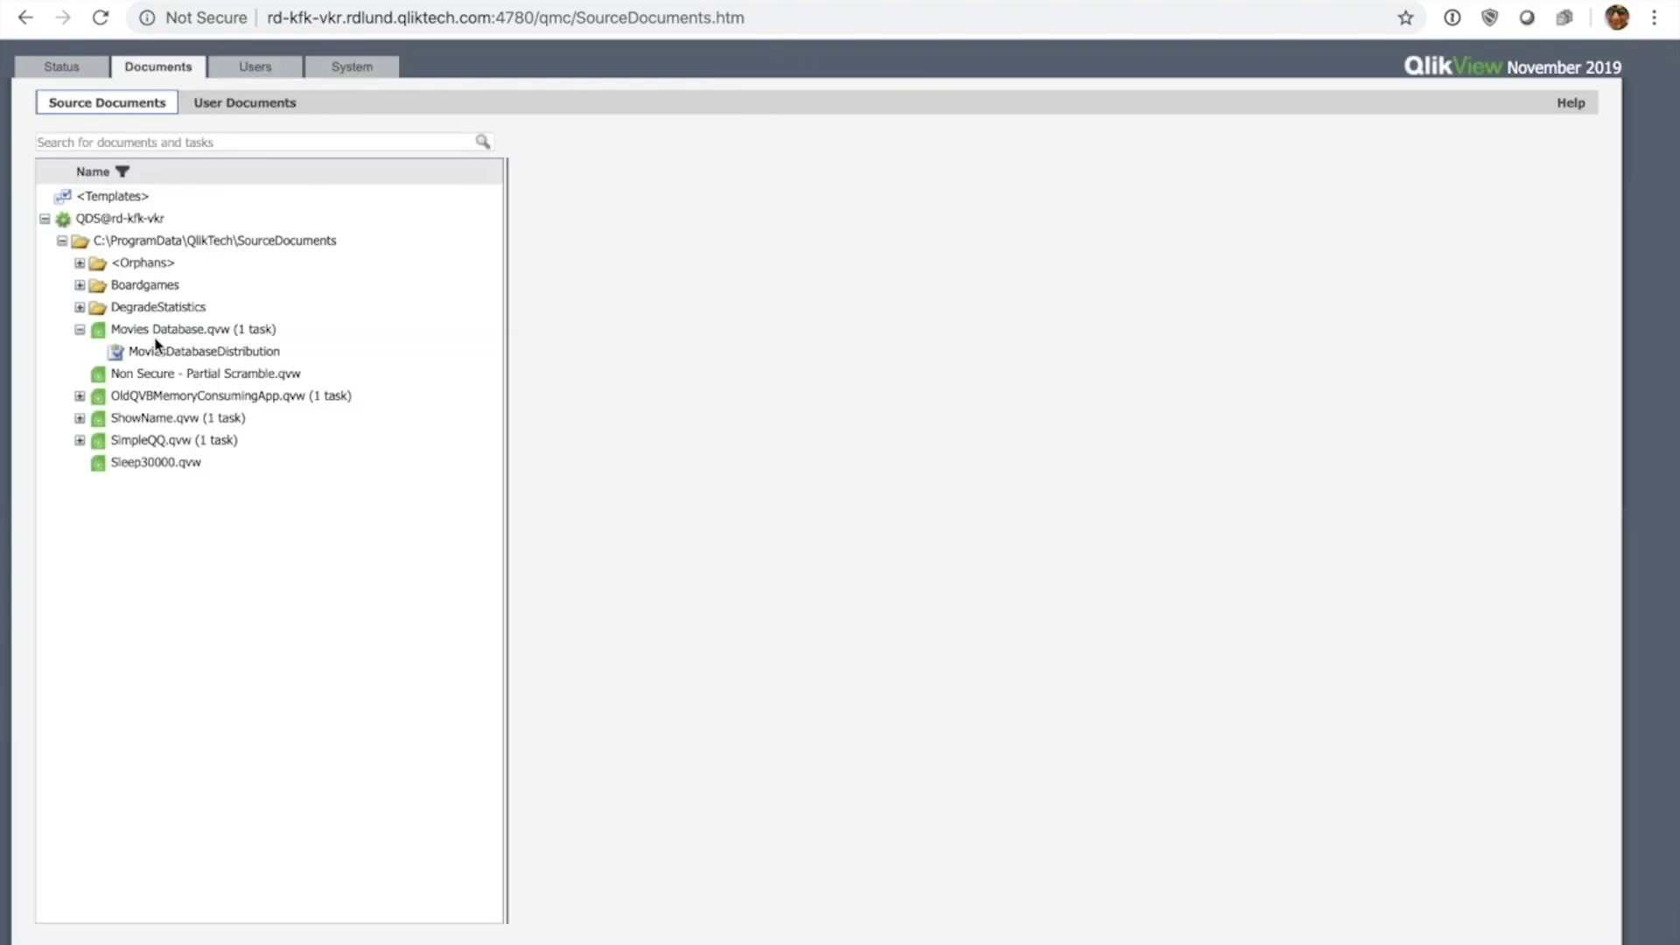
pyautogui.click(155, 334)
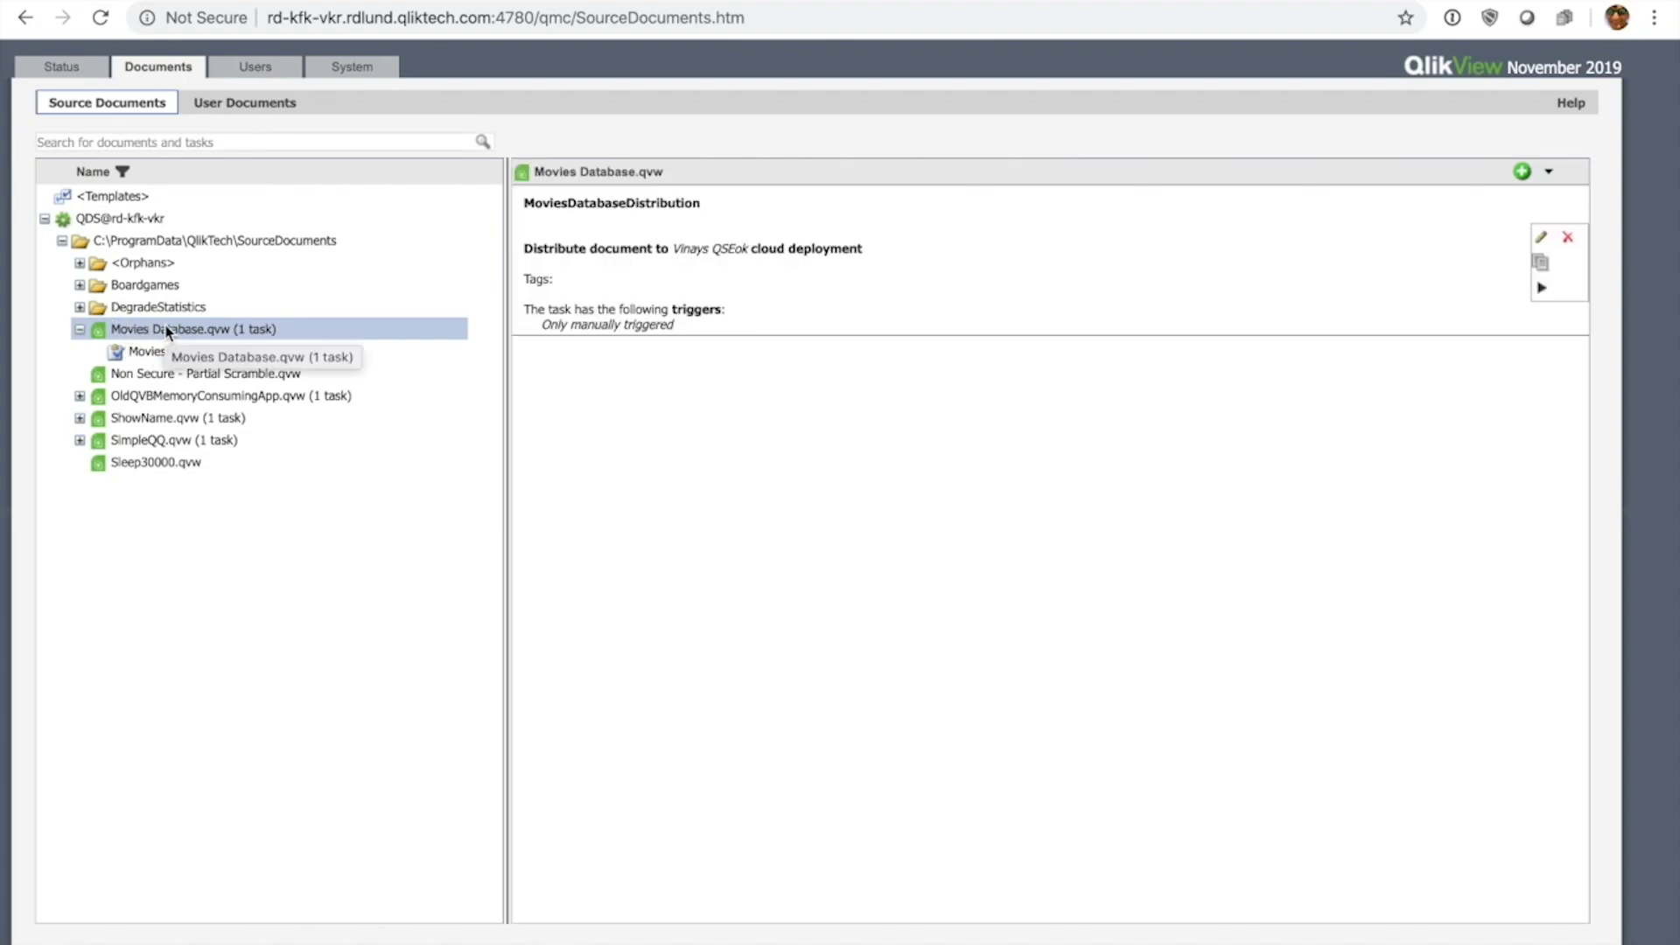
pyautogui.click(168, 333)
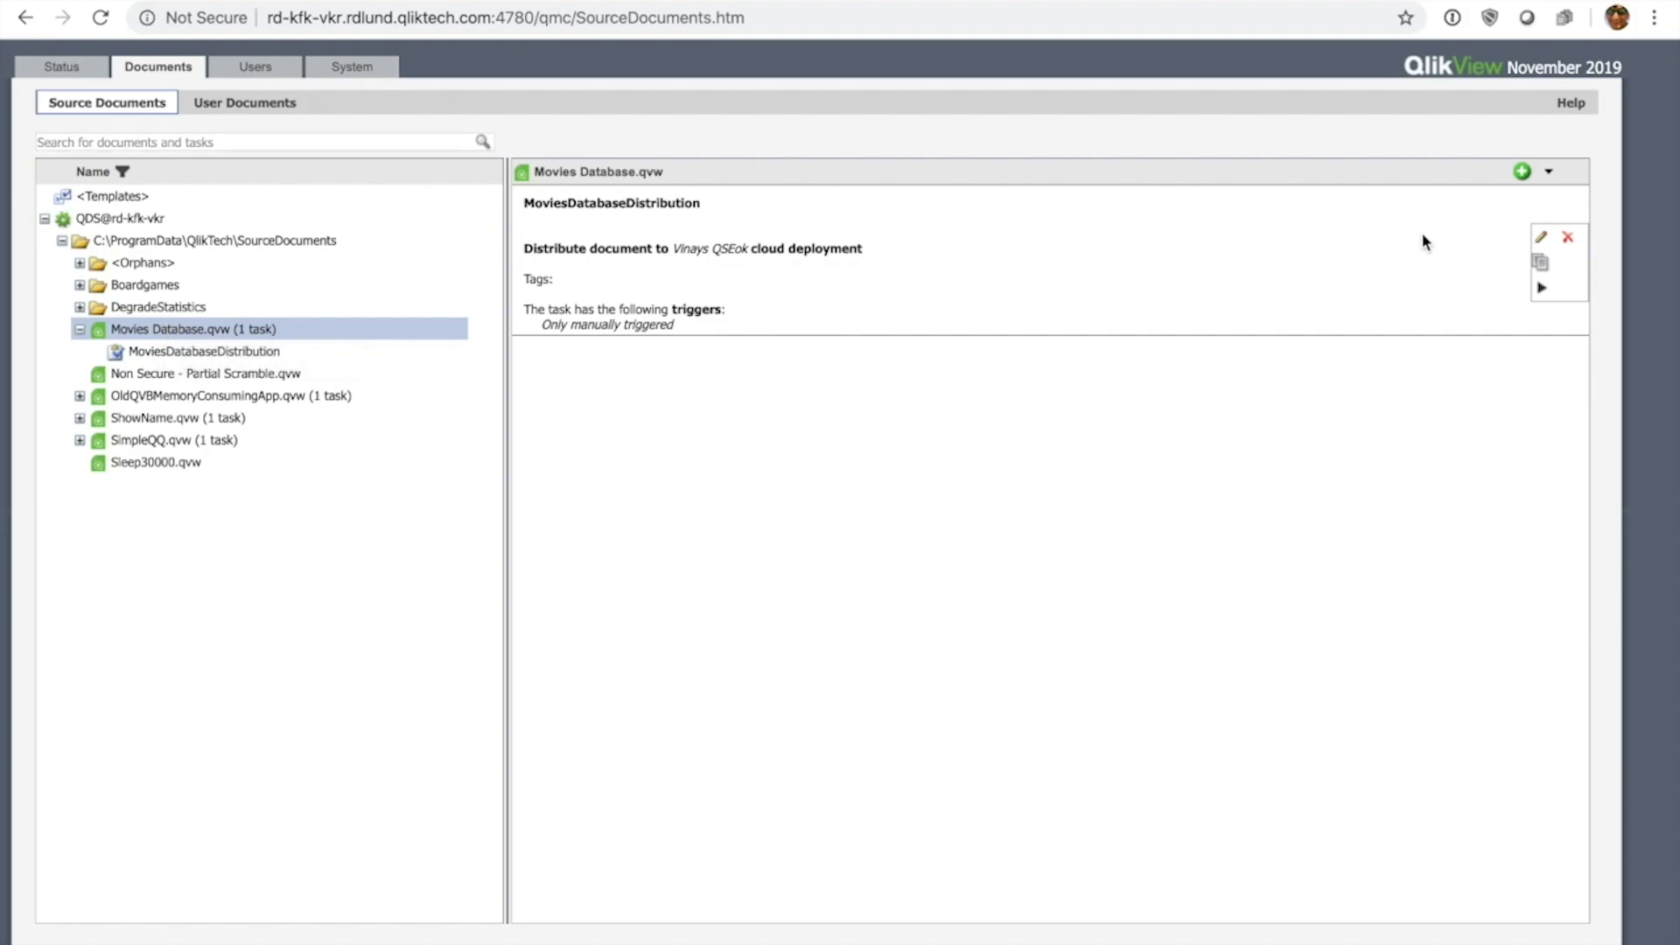
pyautogui.click(1523, 172)
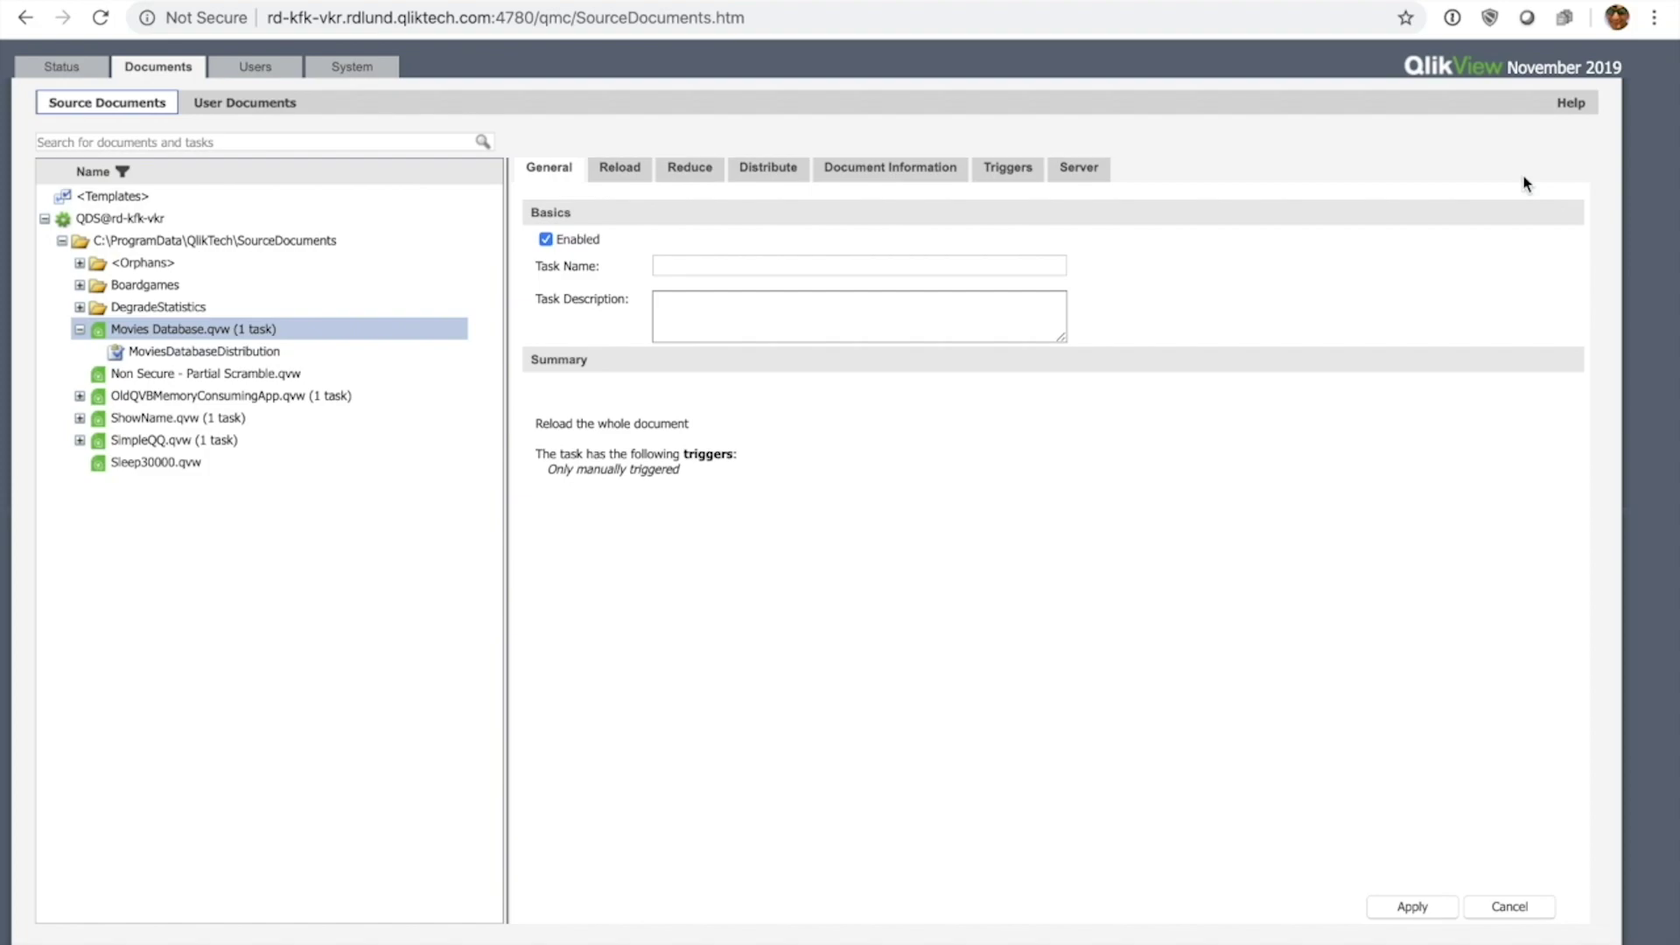
# - Name the new task "DistrMoviesDb", describe it as "Distribute Movies Database to QSEoCS" and apply
pyautogui.click(669, 265)
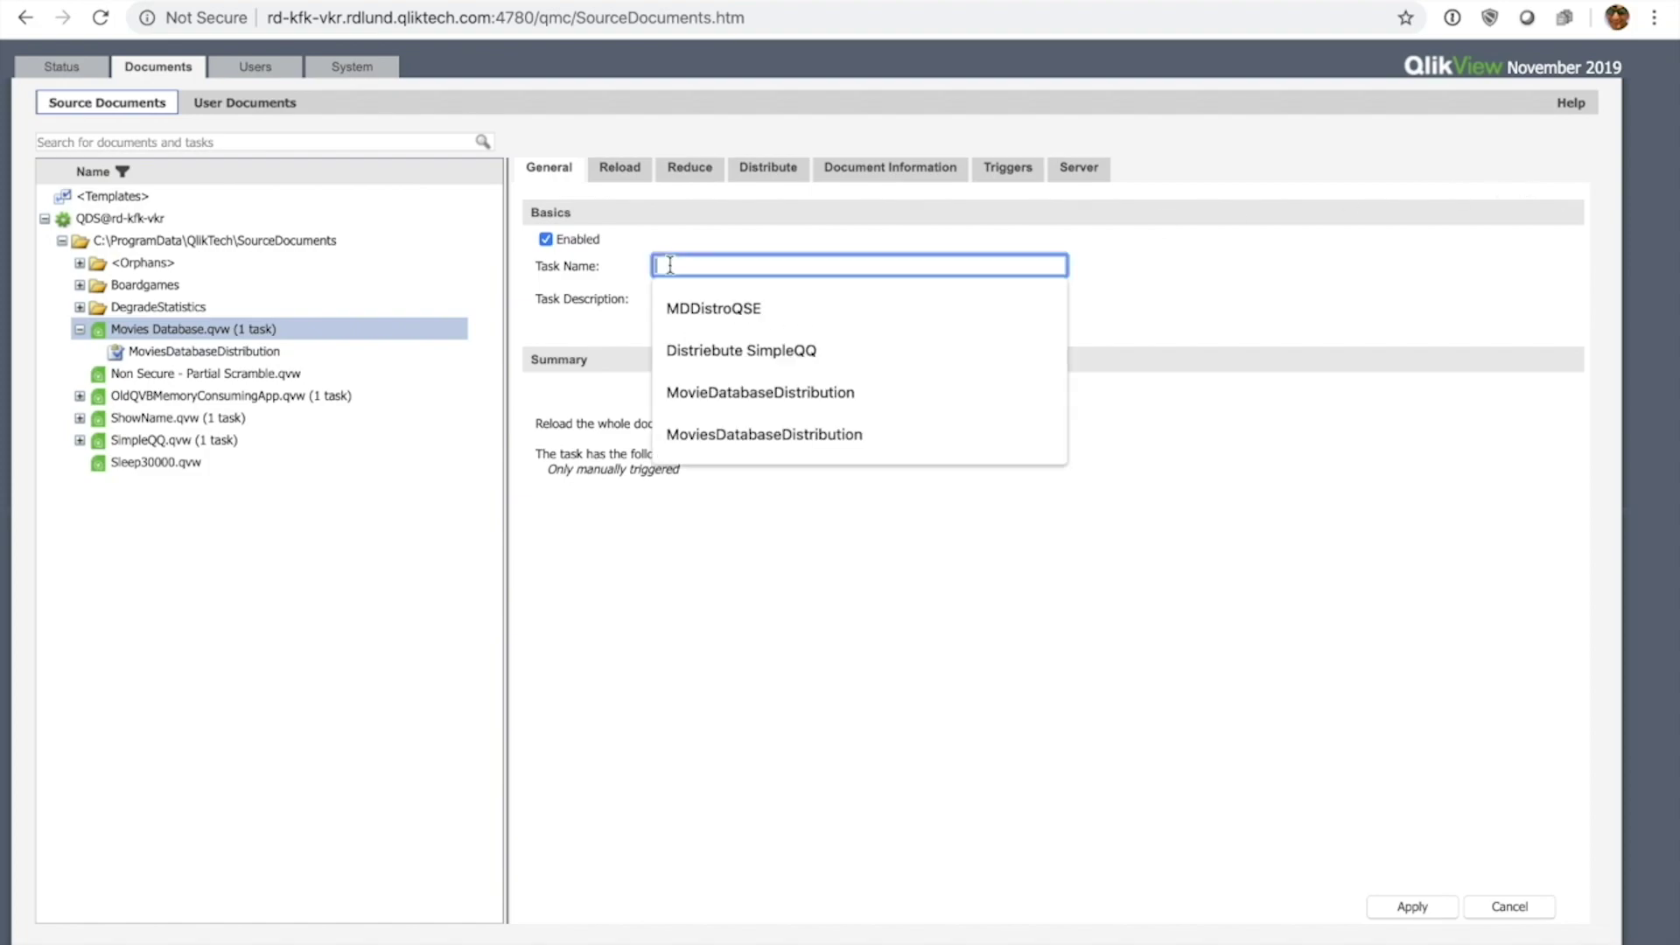
pyautogui.write('DistrMoviesDb')
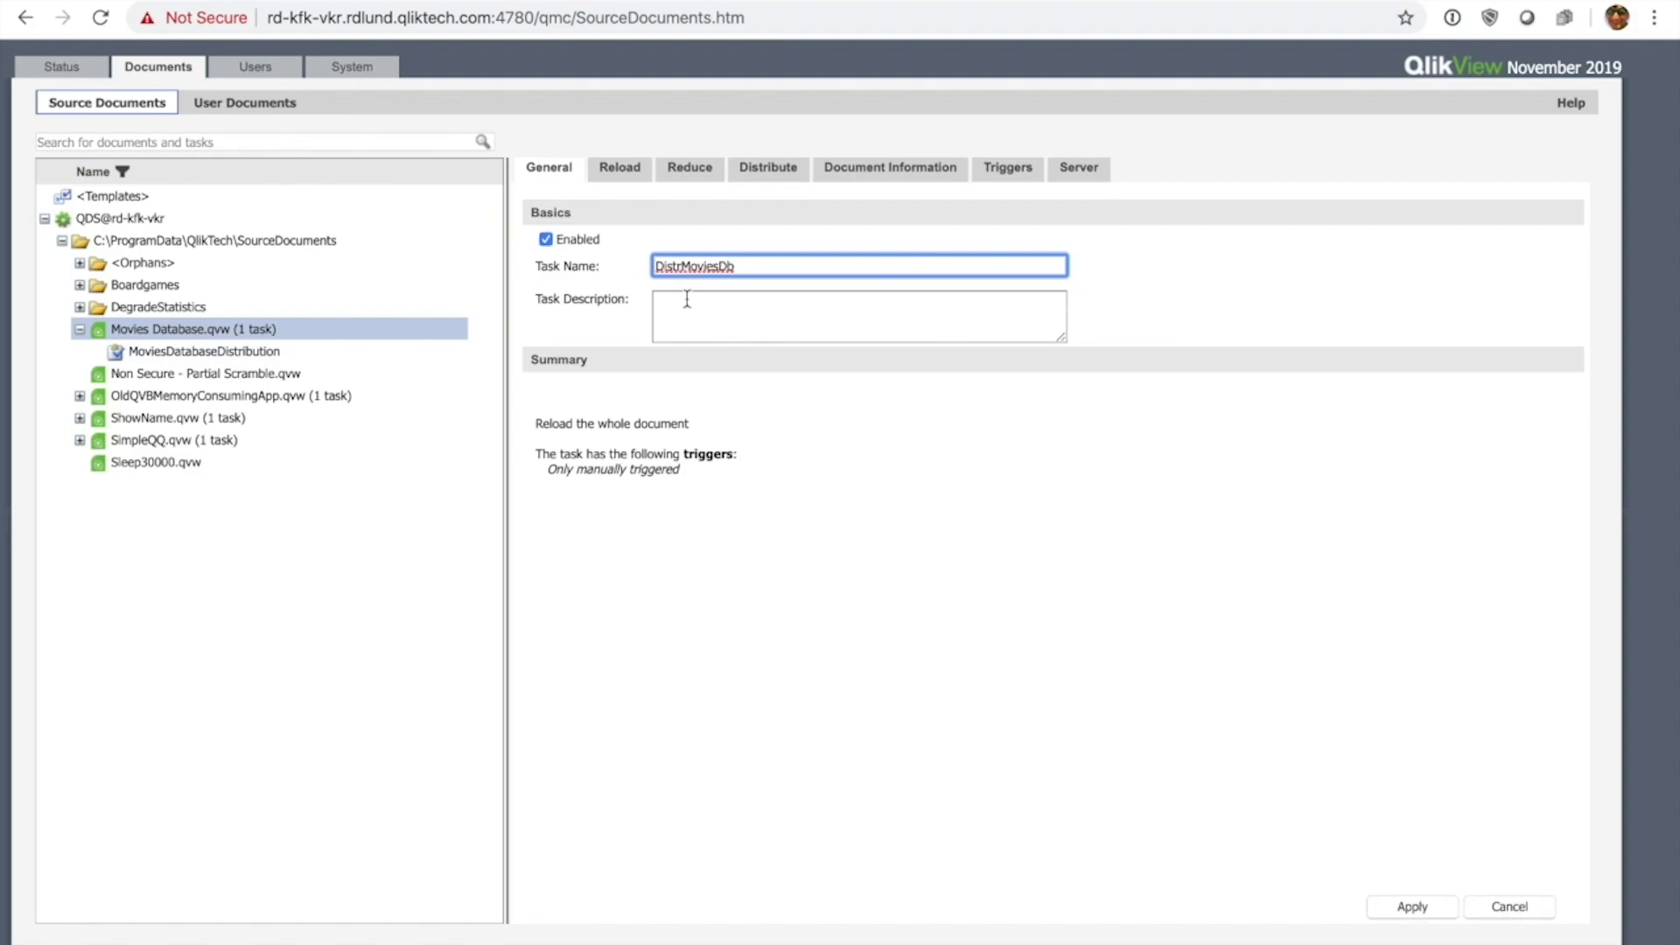
pyautogui.click(688, 300)
pyautogui.write('Distrib')
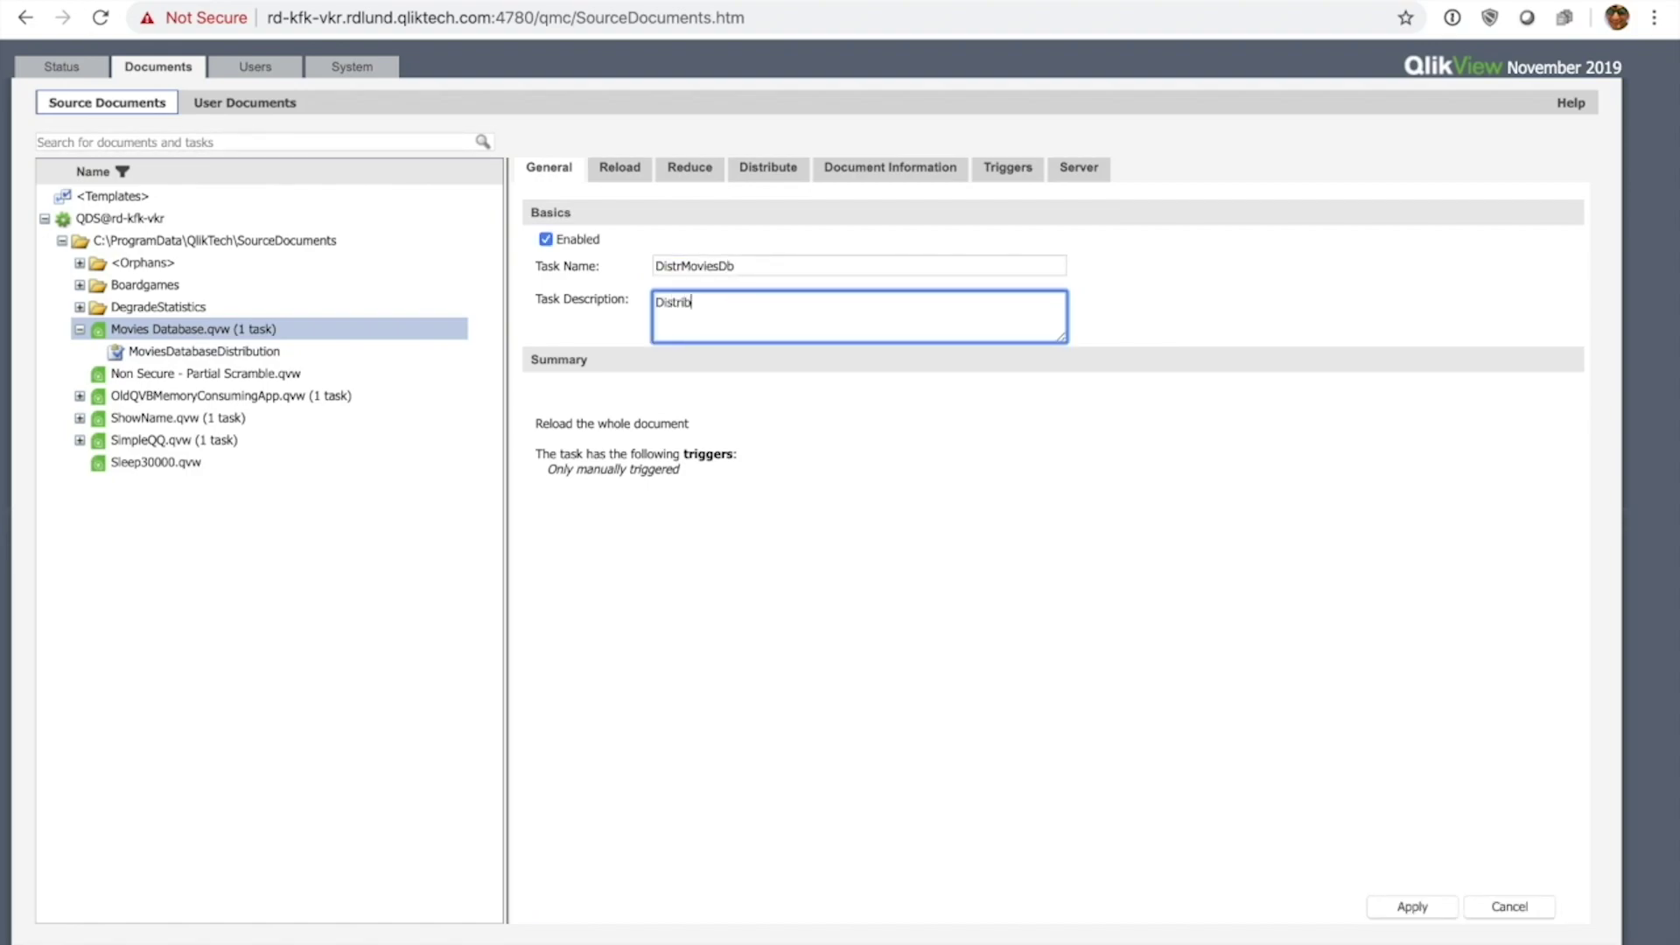
pyautogui.write('ute Movies Database to QSEoCS')
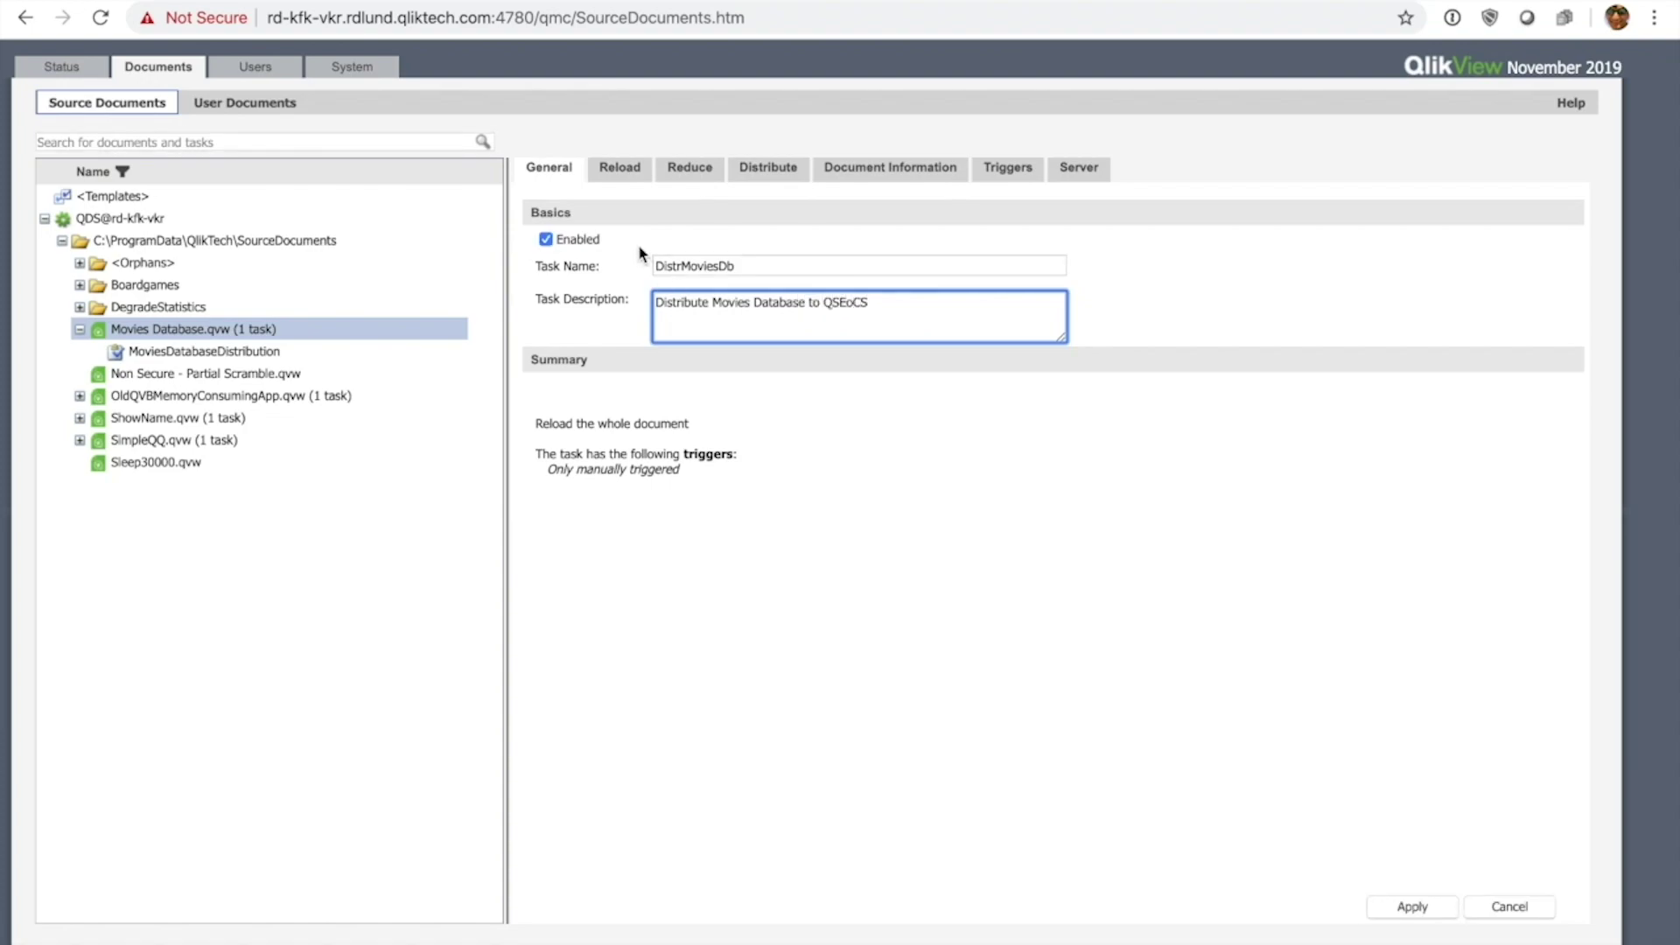
pyautogui.click(1412, 906)
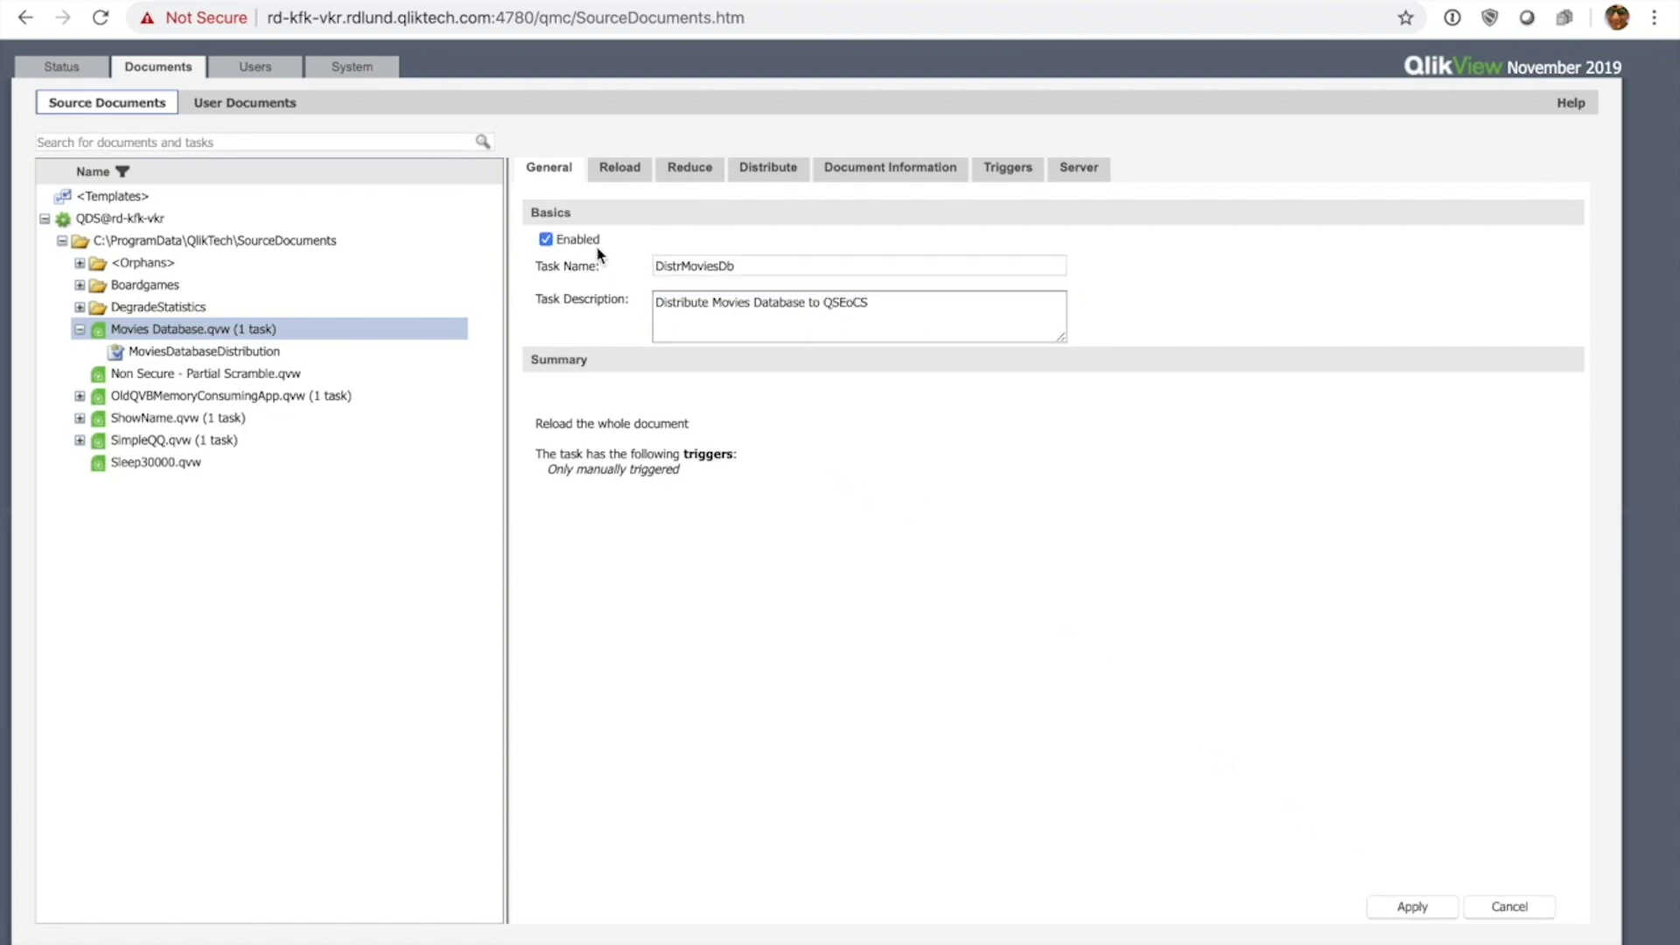
# - Turn off reload for the DistrMoviesDb task, enable document distribution to the CloudDeployment on qlikcloud.com, and apply the settings
pyautogui.click(627, 170)
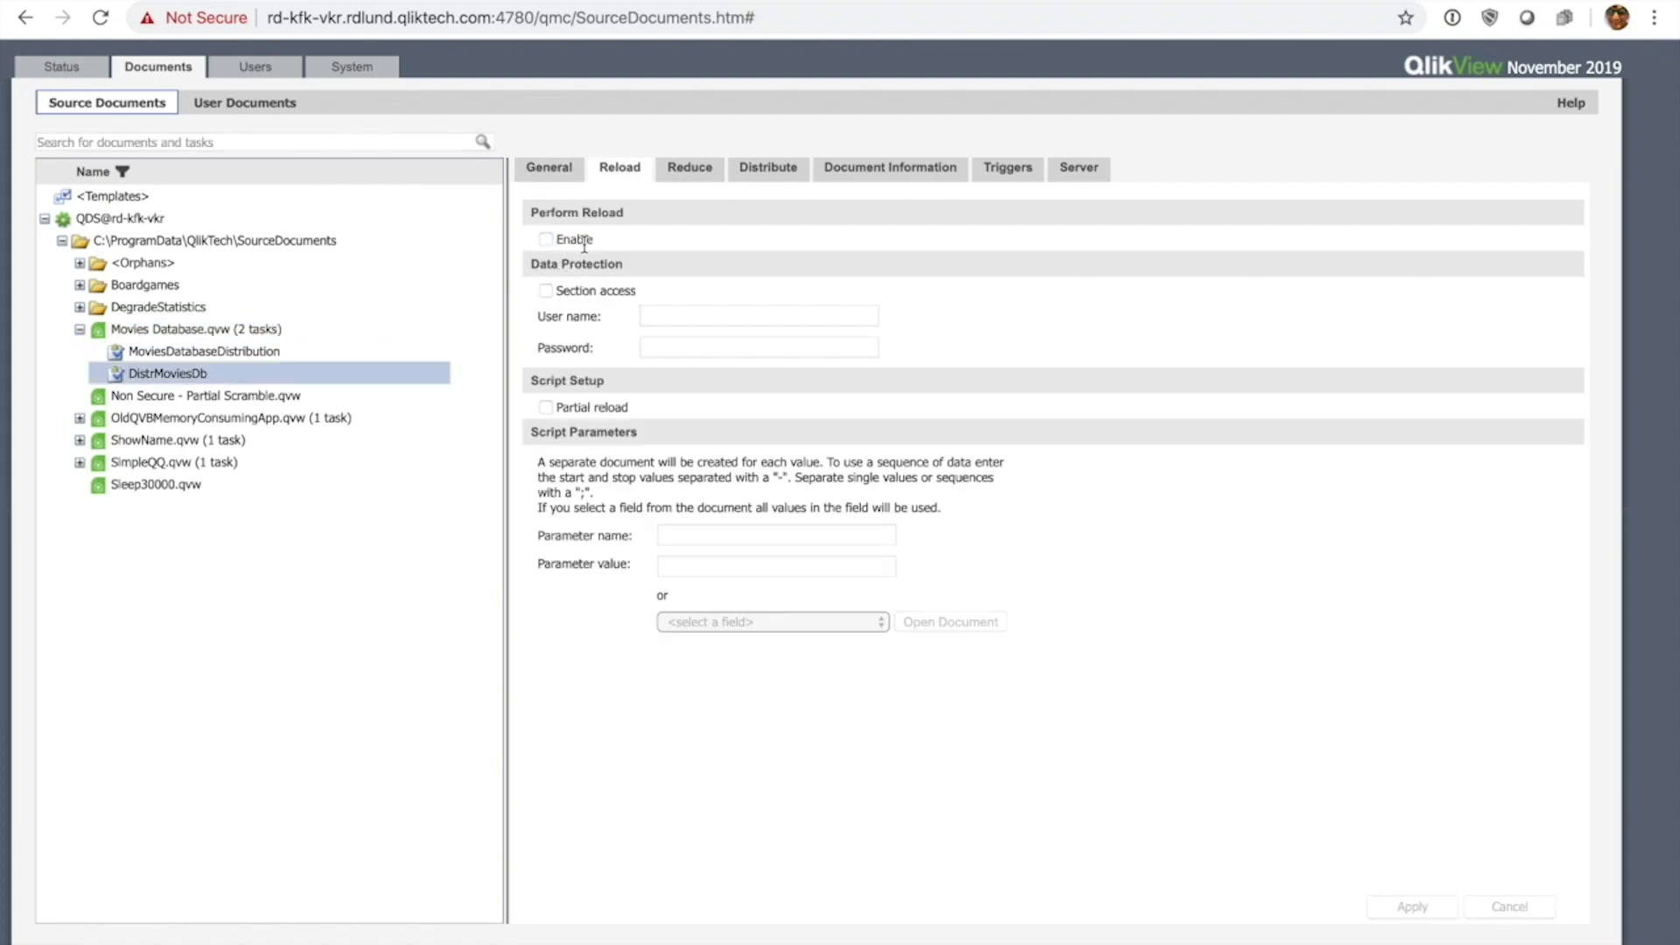
pyautogui.click(693, 171)
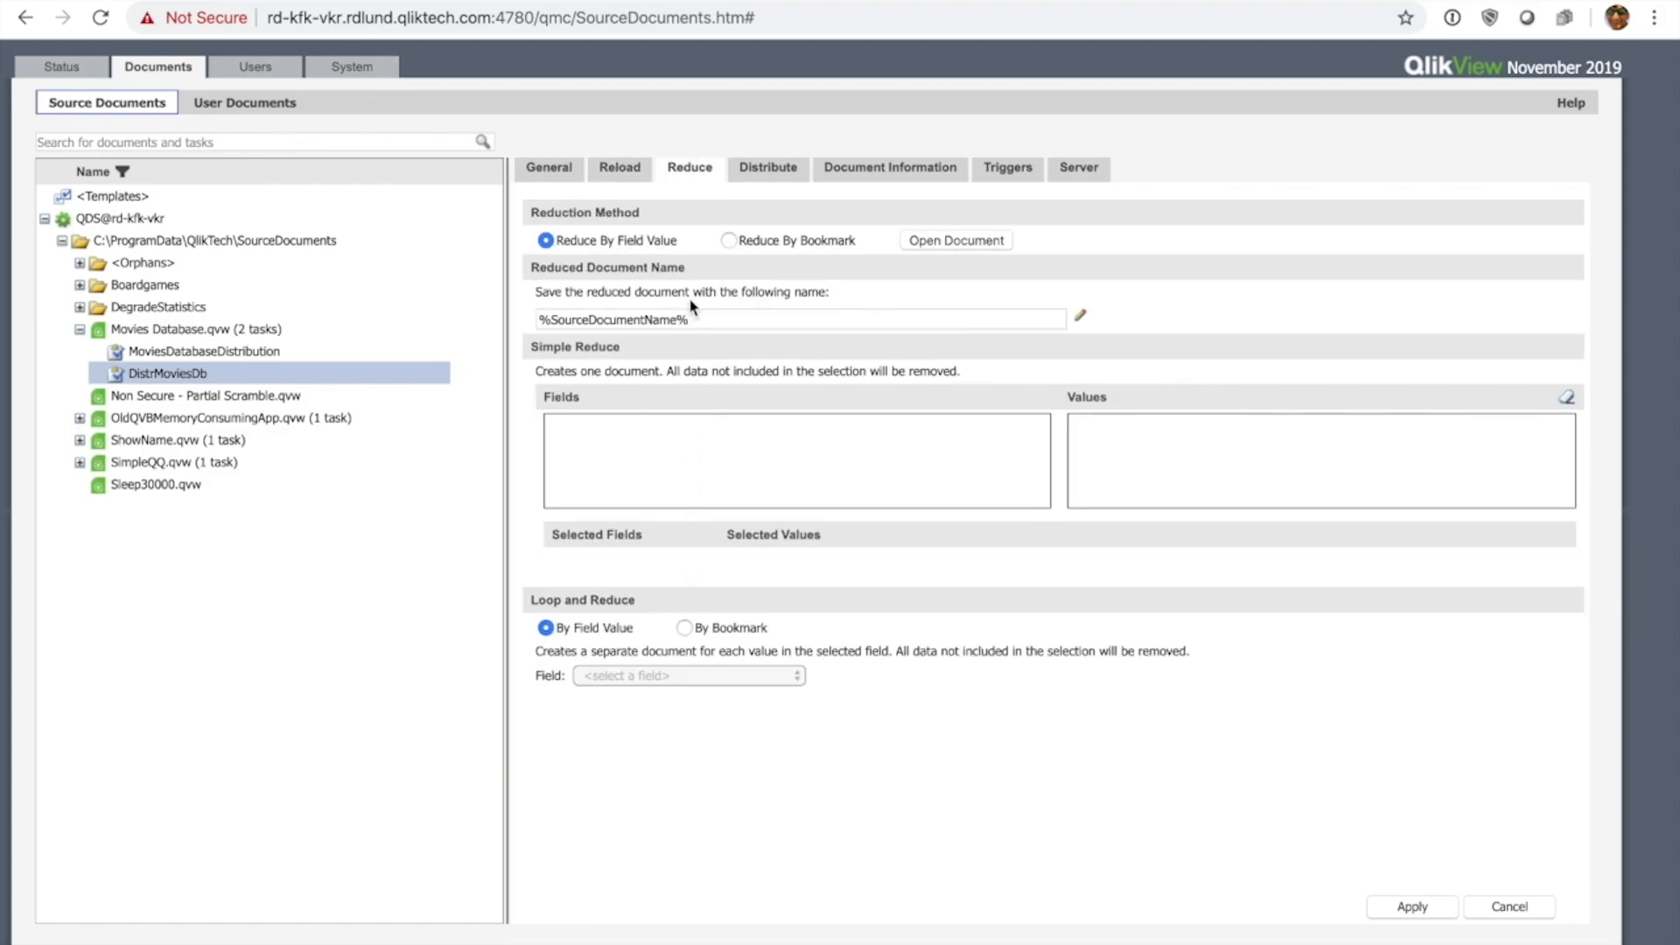
pyautogui.click(758, 175)
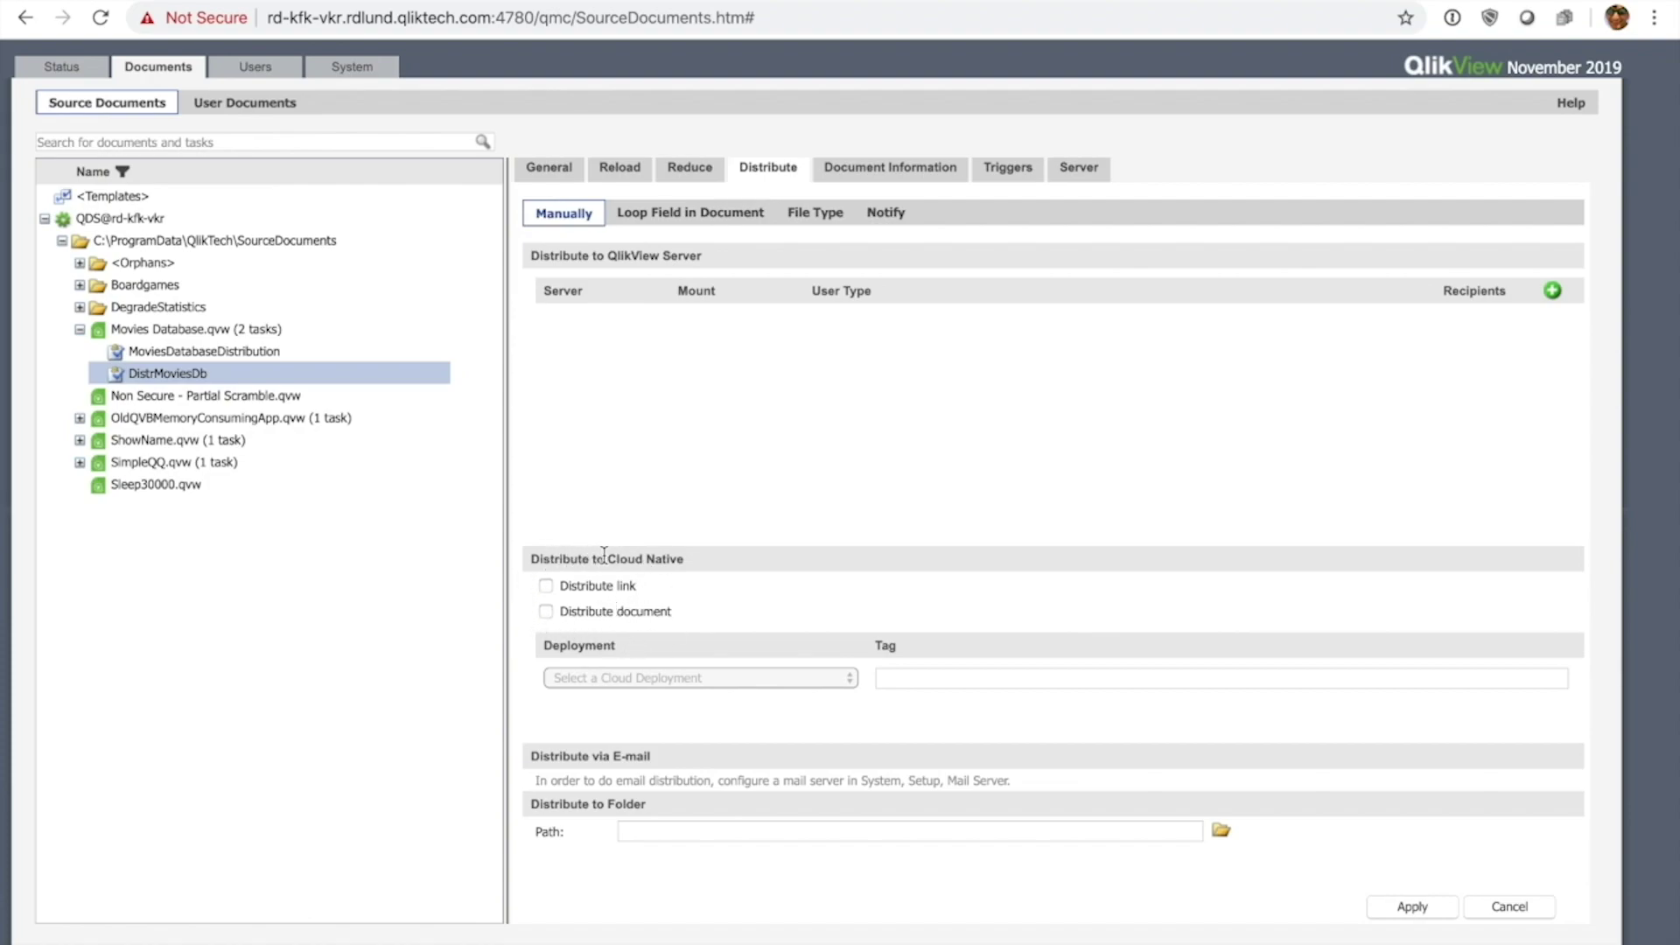
pyautogui.moveTo(569, 586); pyautogui.dragTo(638, 606)
pyautogui.click(546, 612)
pyautogui.click(664, 678)
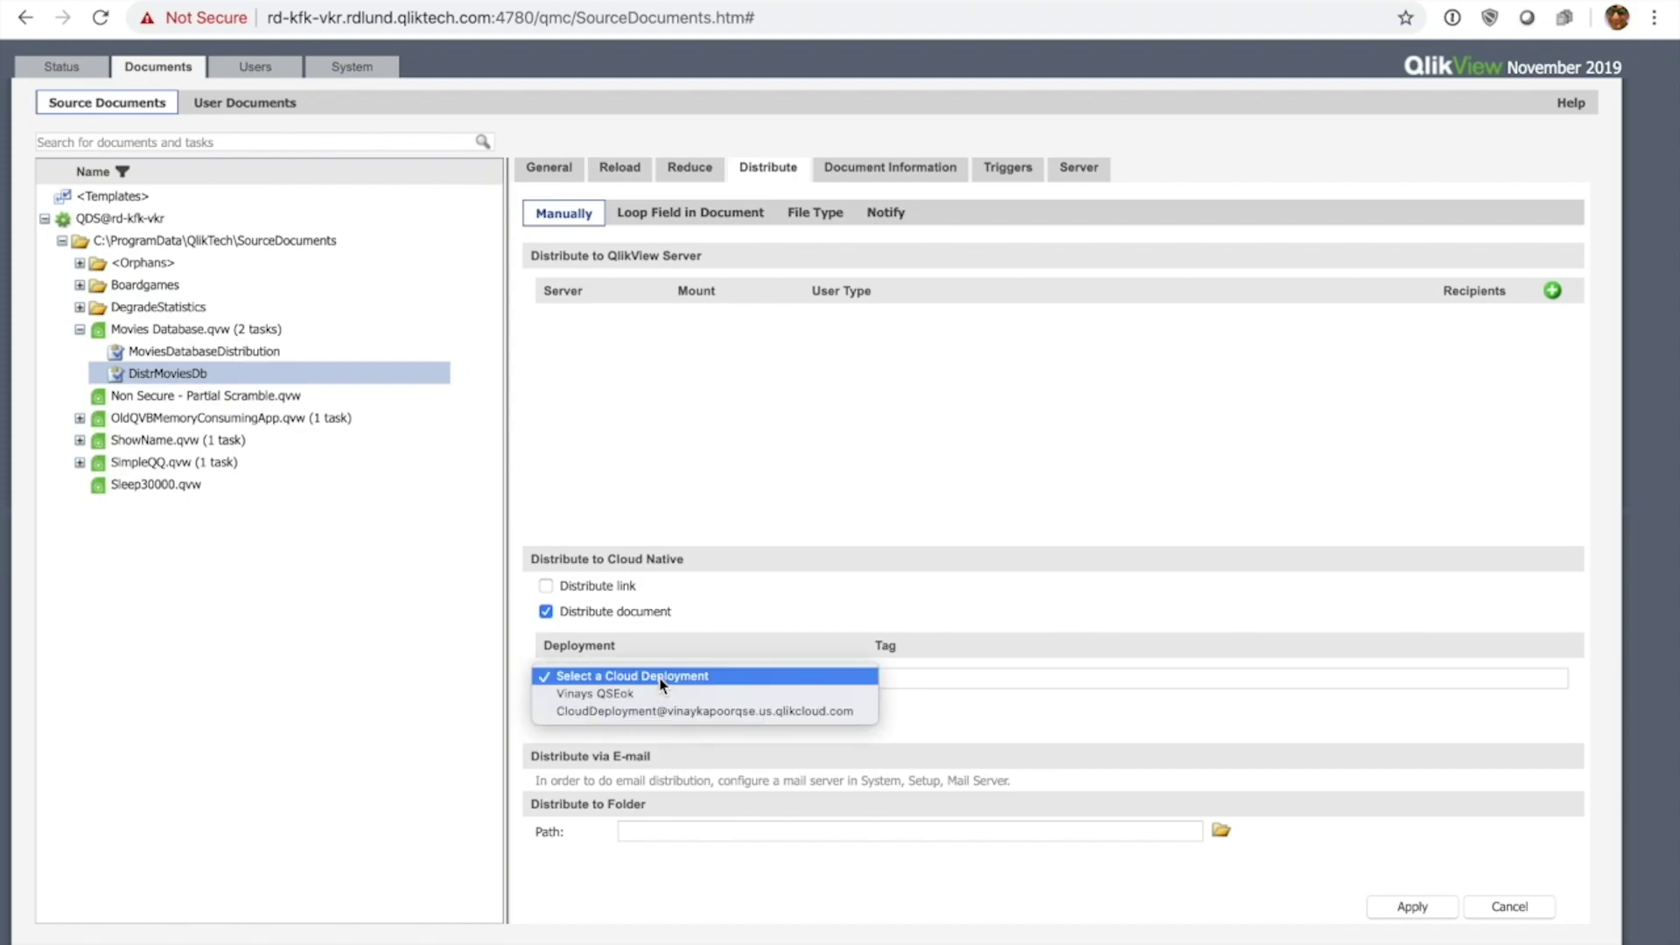
pyautogui.click(611, 711)
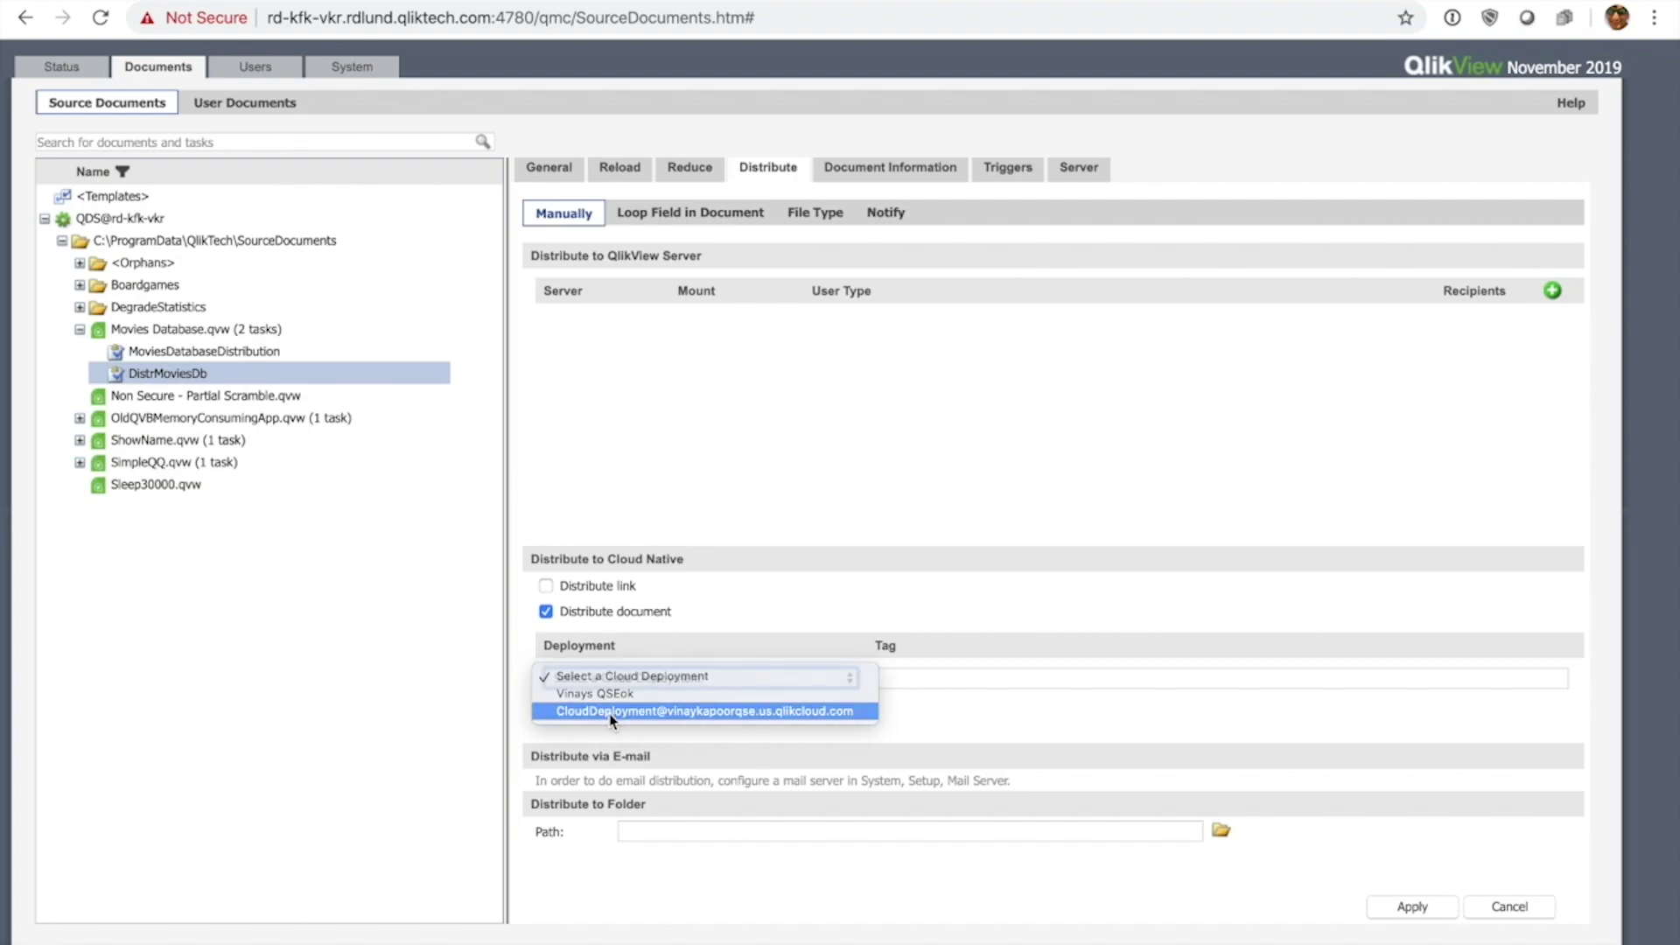
pyautogui.click(1404, 901)
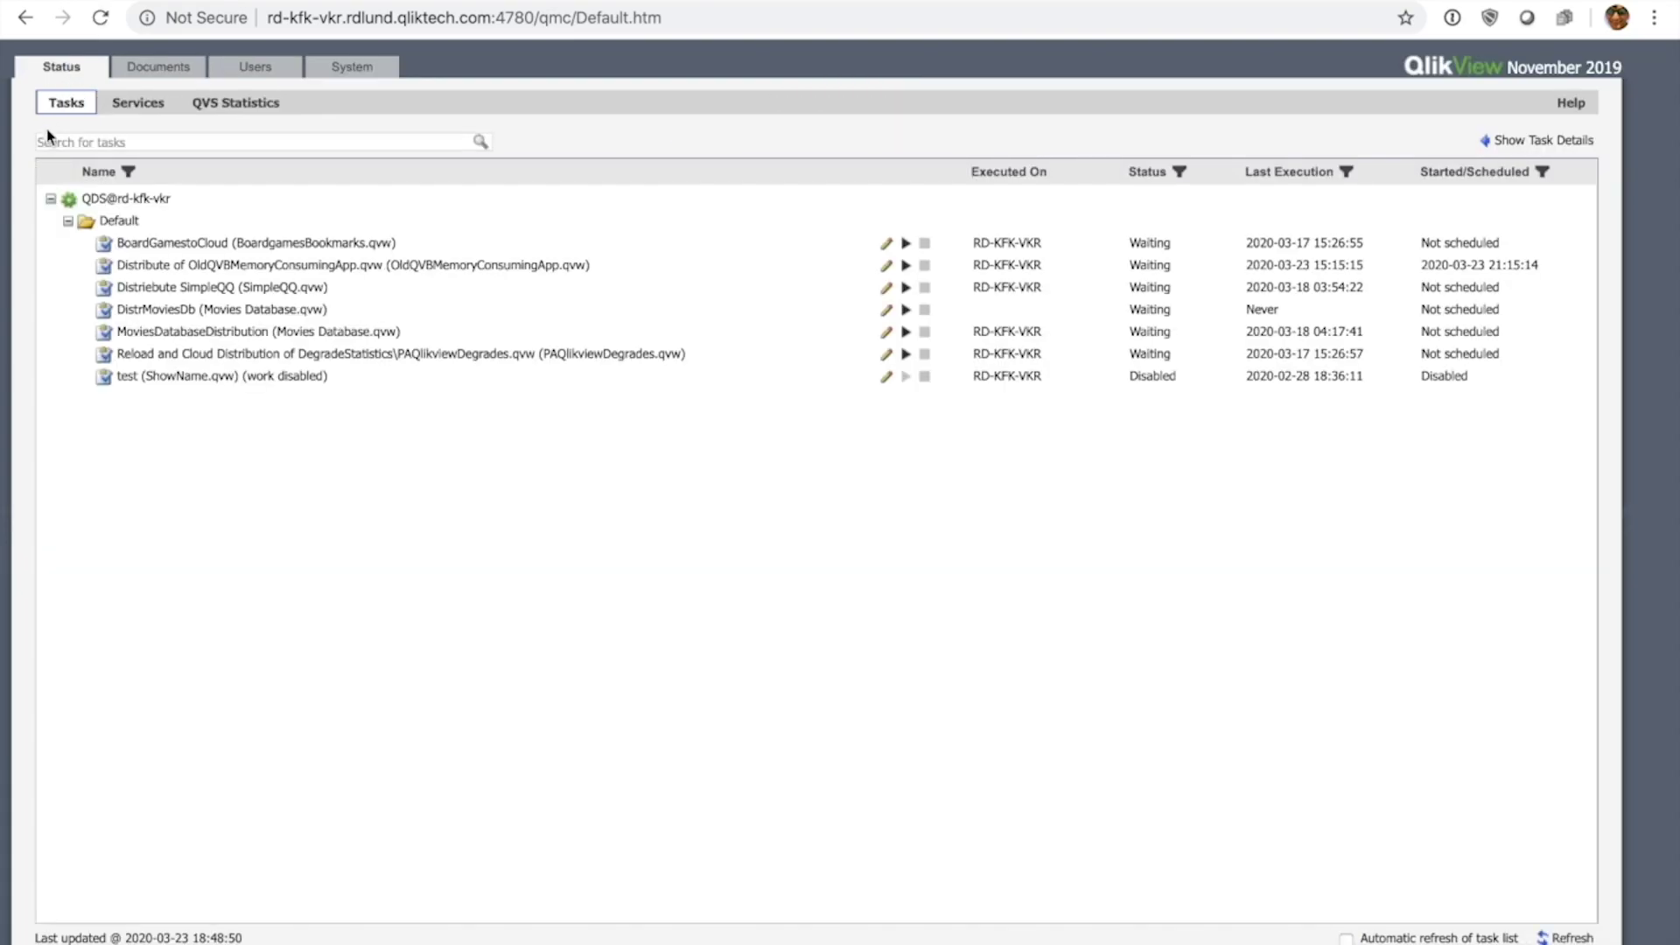
# - Select the DistrMoviesDb task in the task status list, and open the hub of the Qlik Sense cloud tenant
pyautogui.click(133, 315)
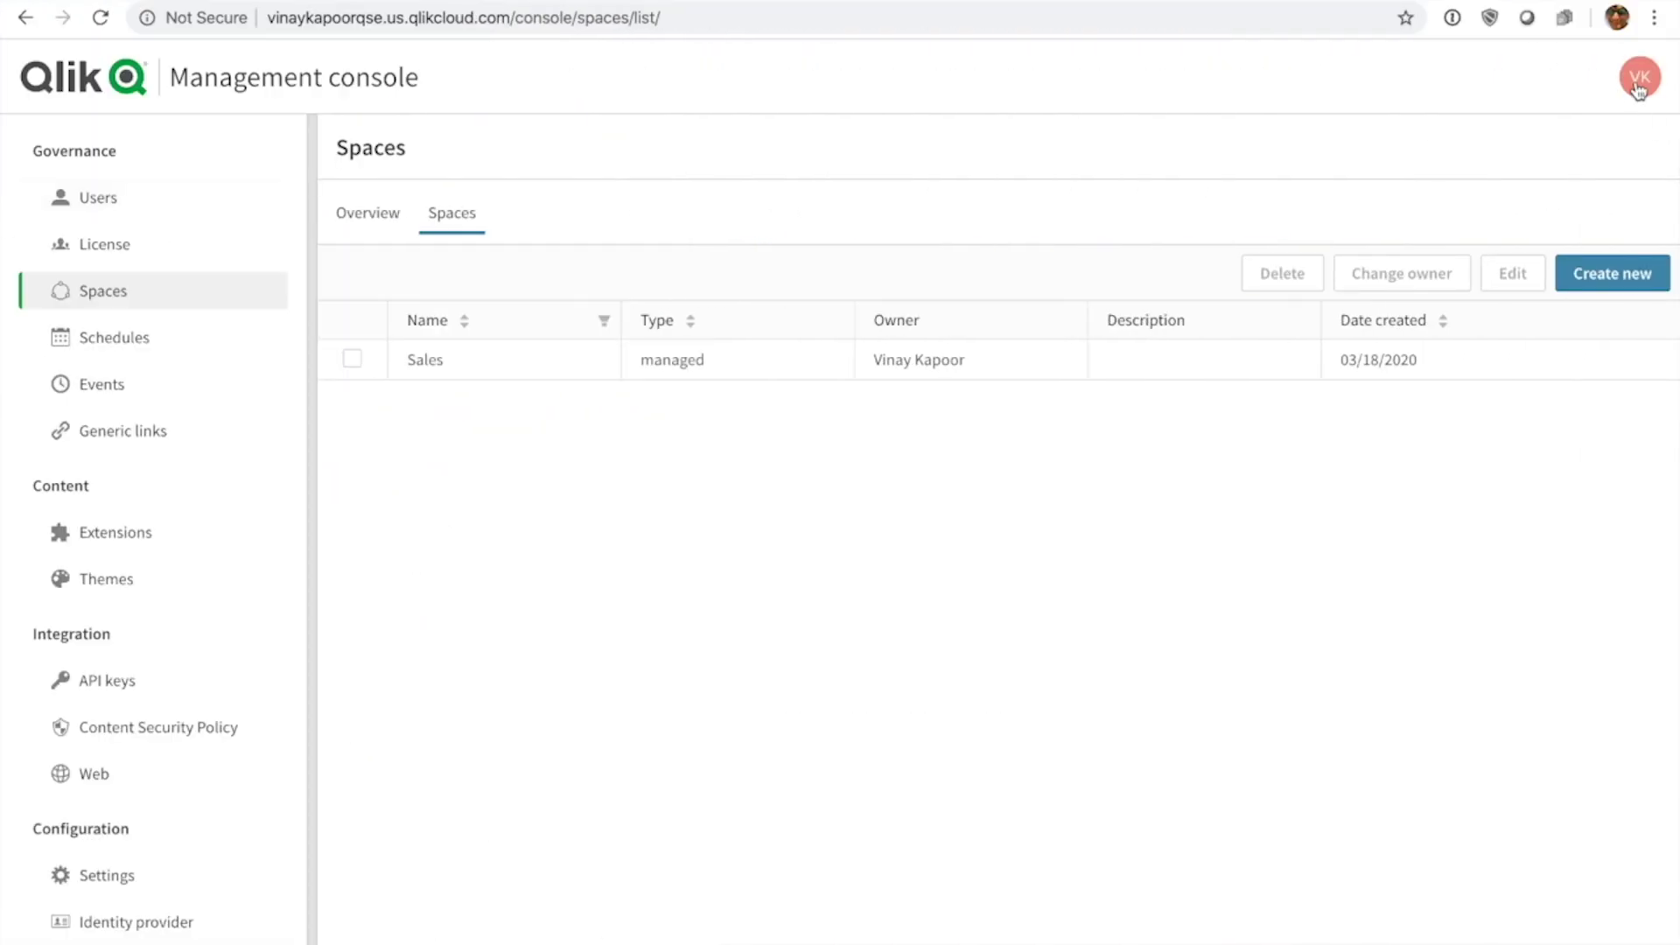
pyautogui.click(1639, 83)
pyautogui.click(1457, 325)
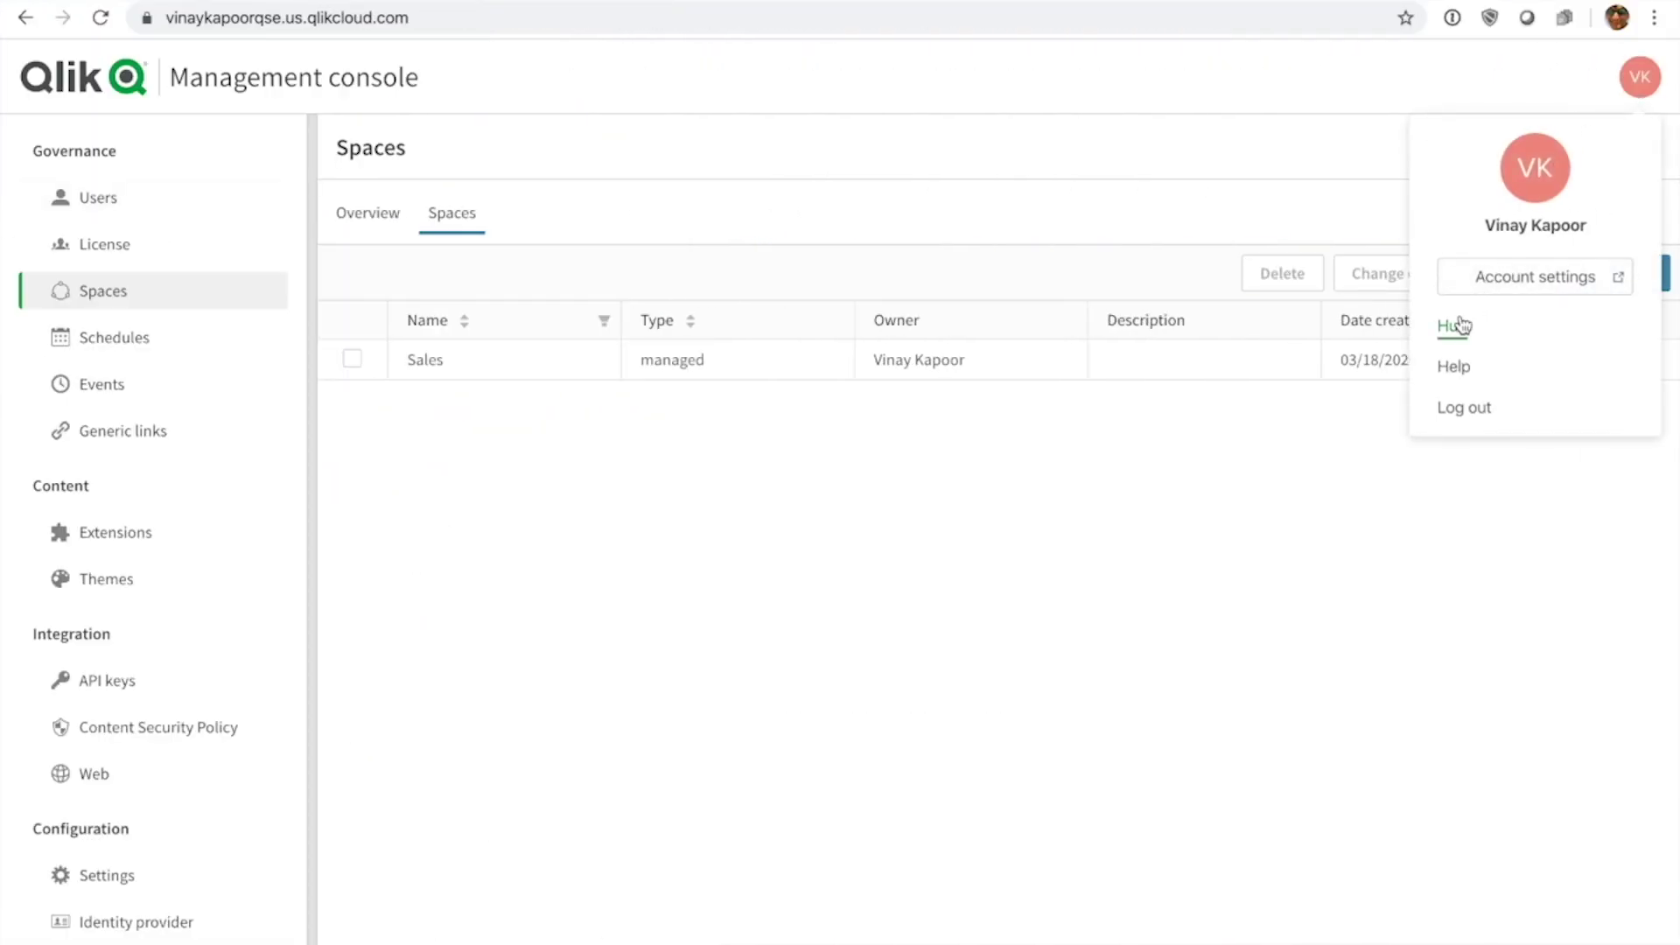
pyautogui.scroll(-4, 525, 701)
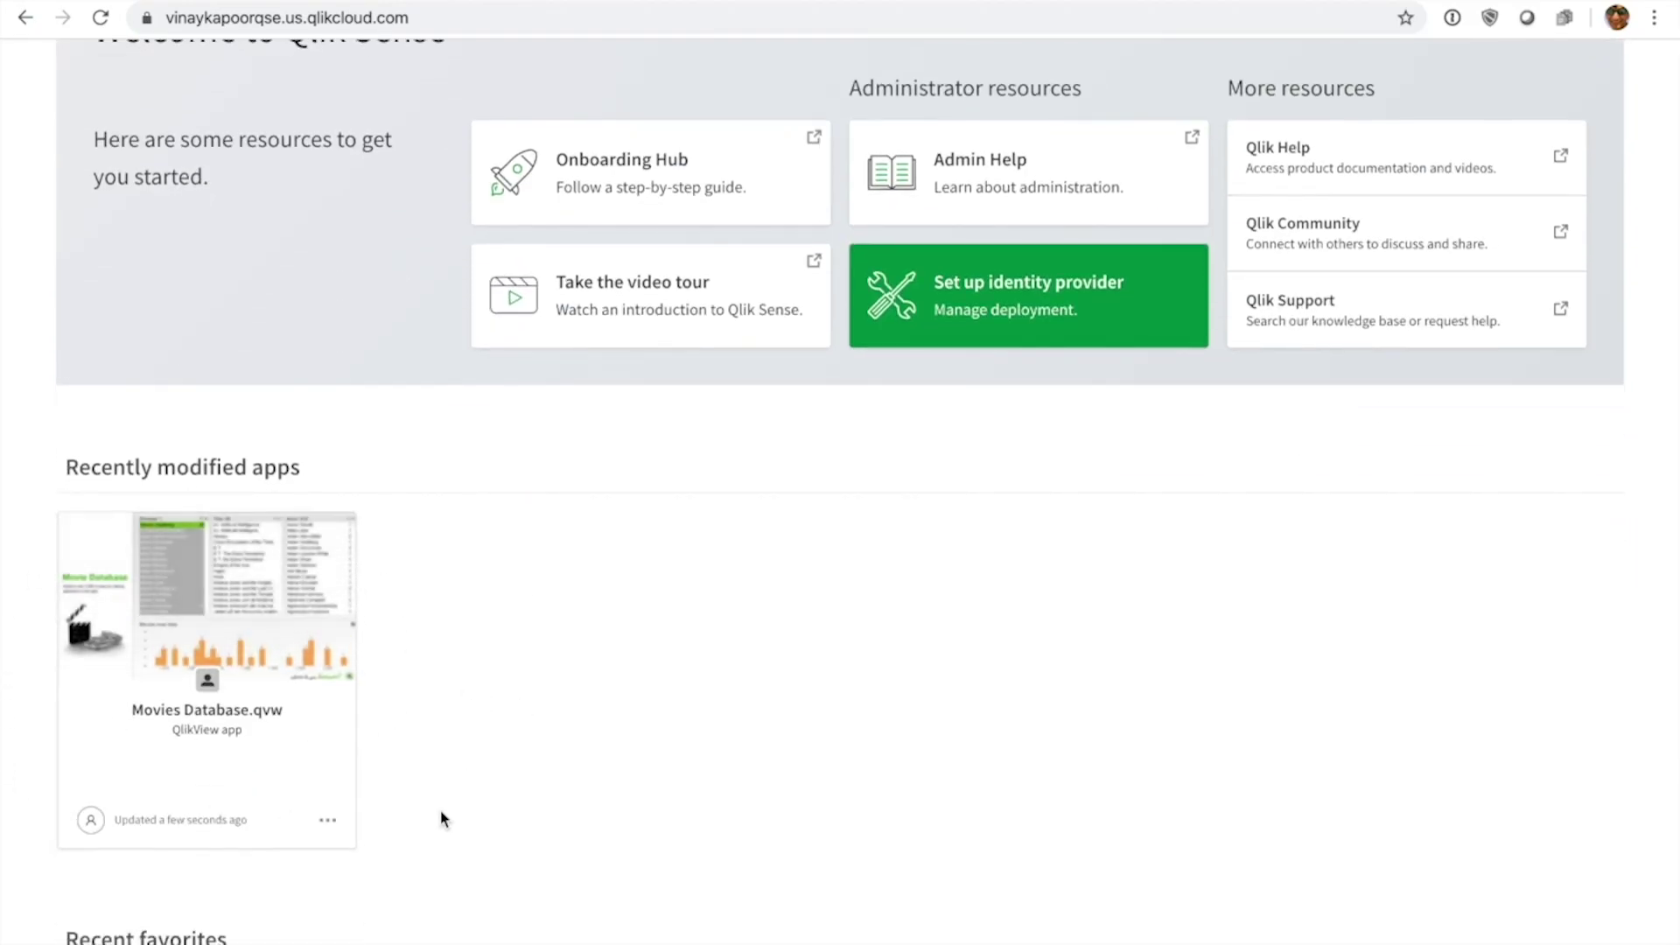
# - Open Movies Database.qvw and browse its How QlikView works, Traditional OLAP and QlikView Model sheets
pyautogui.click(244, 571)
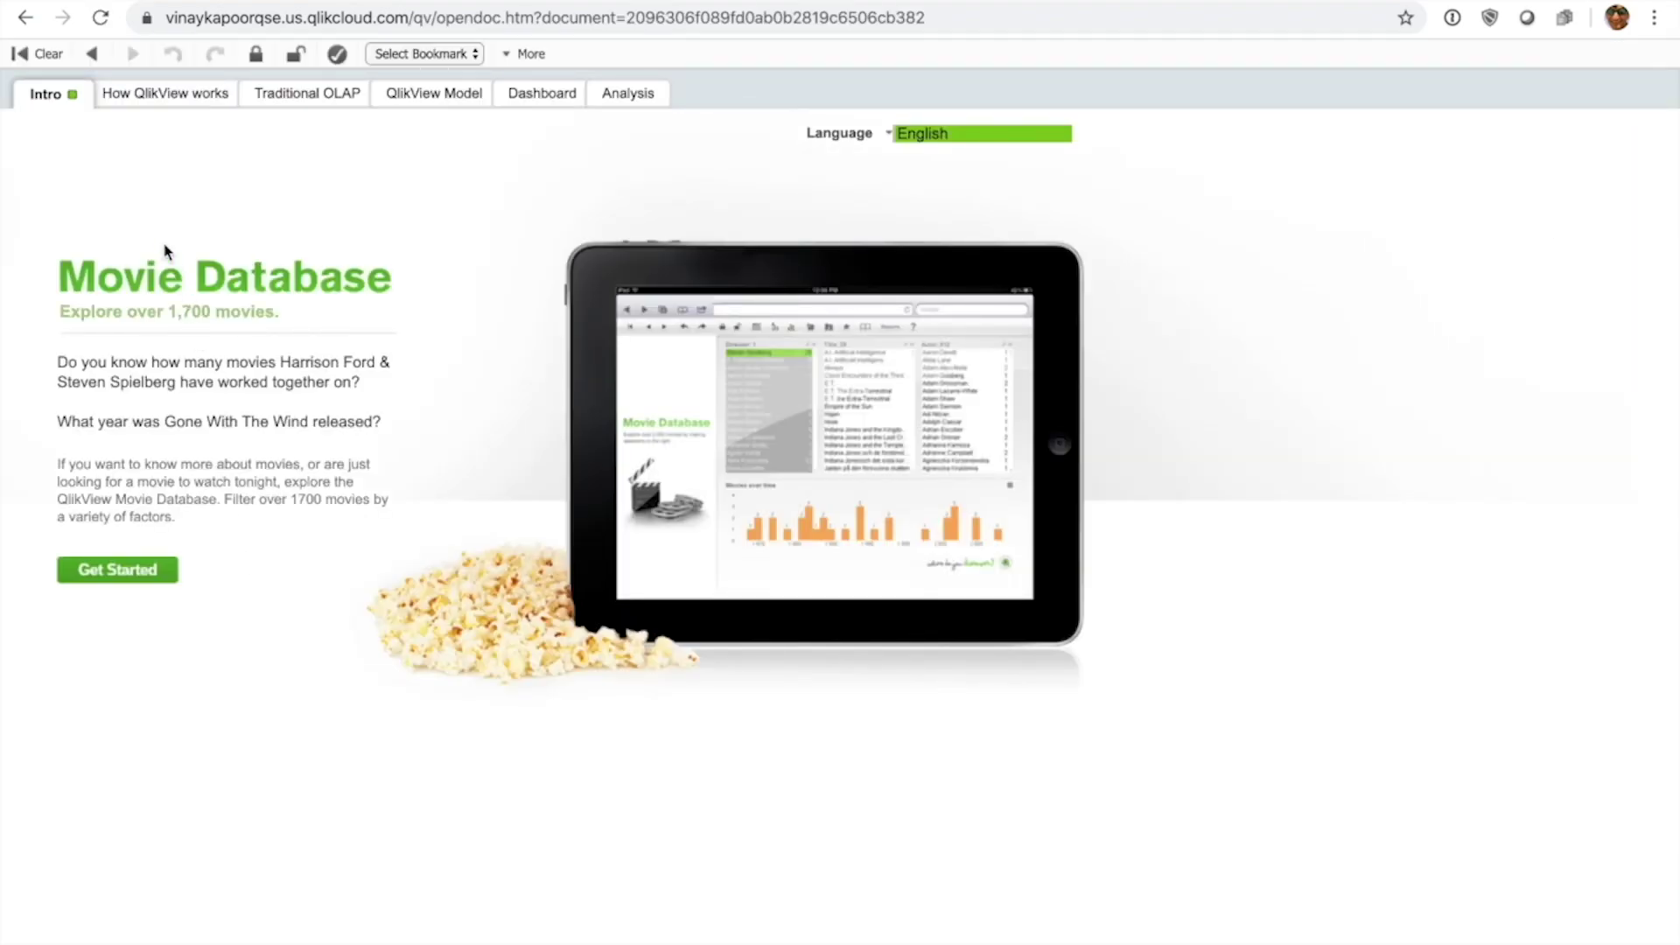
pyautogui.click(166, 98)
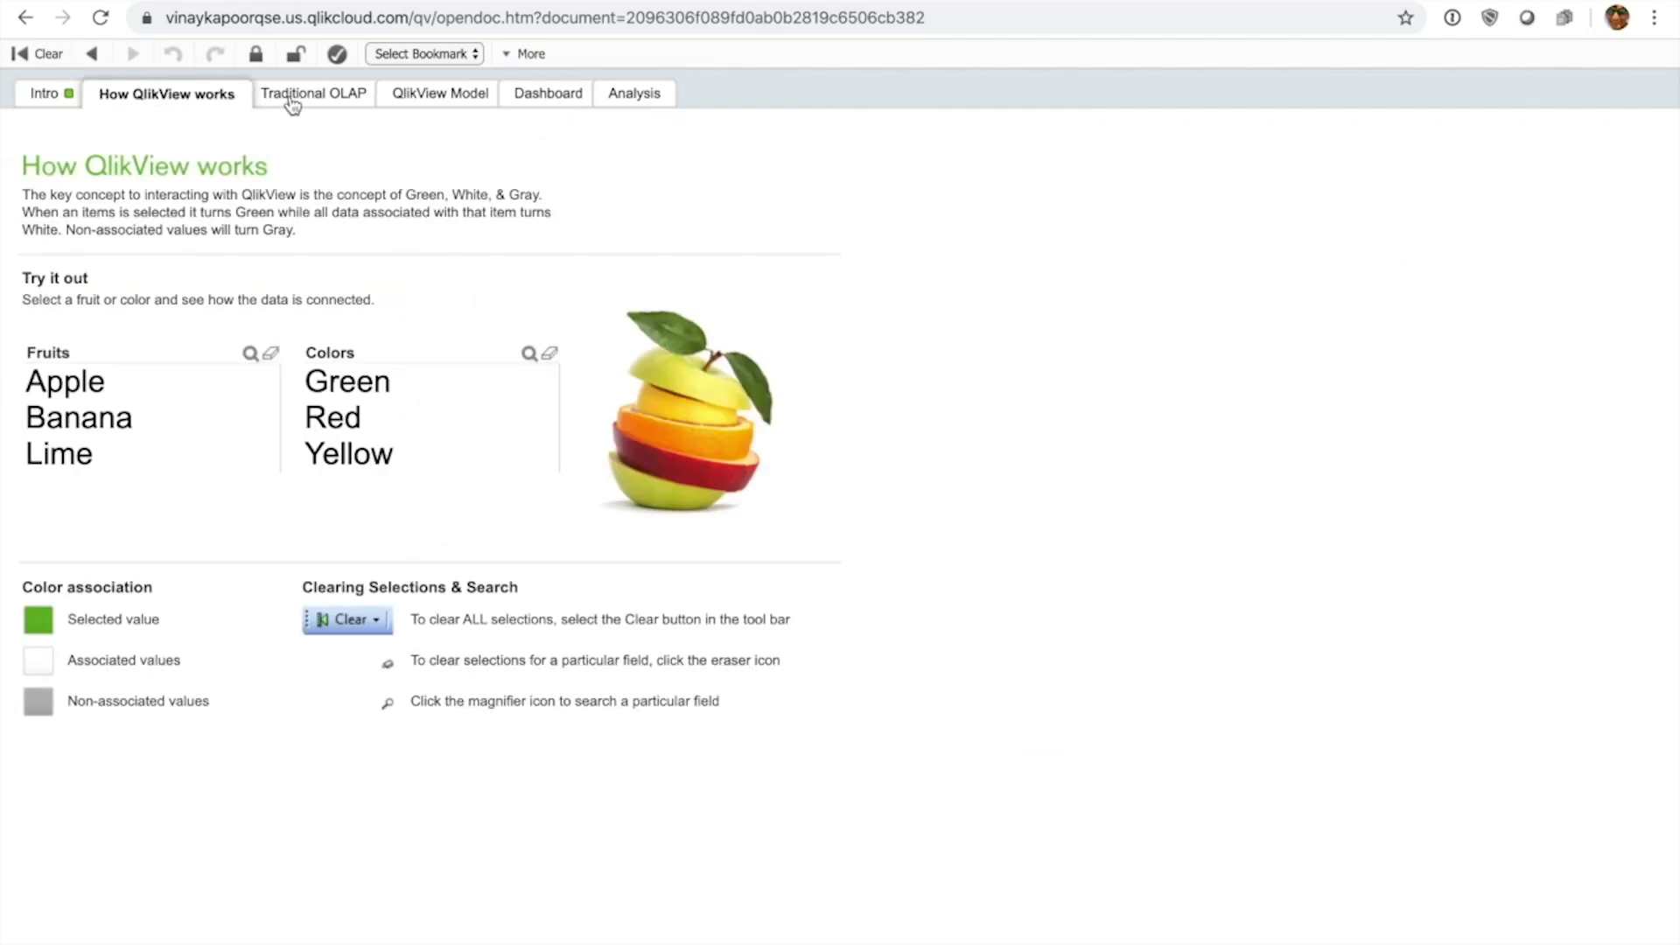
pyautogui.click(295, 103)
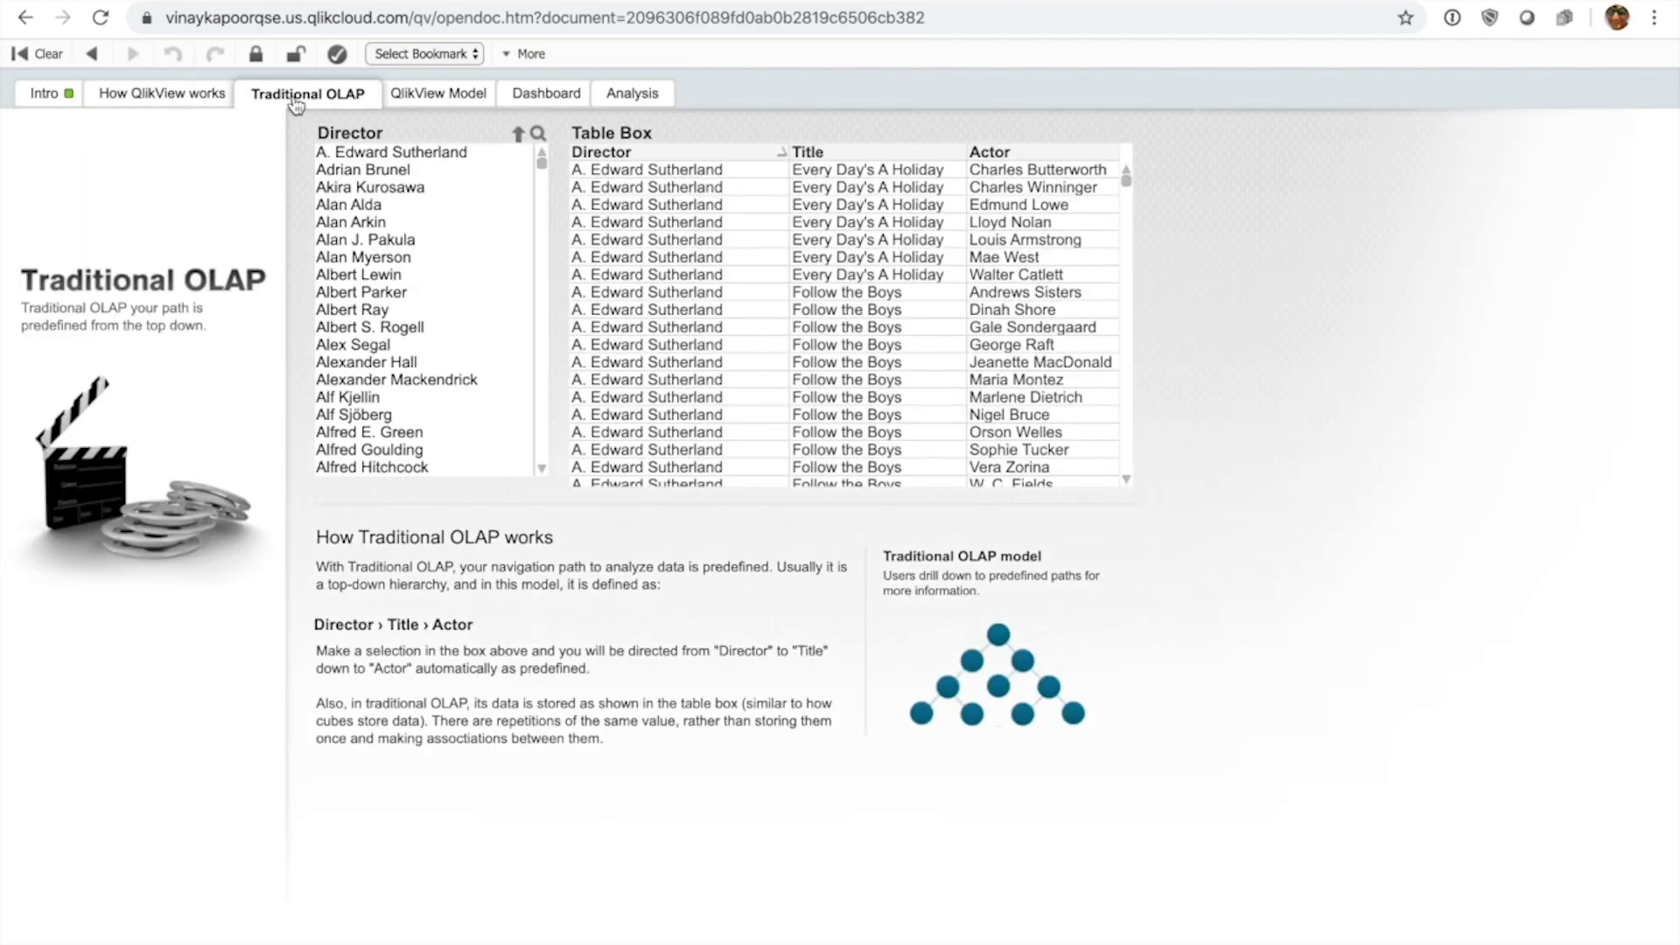
pyautogui.click(424, 98)
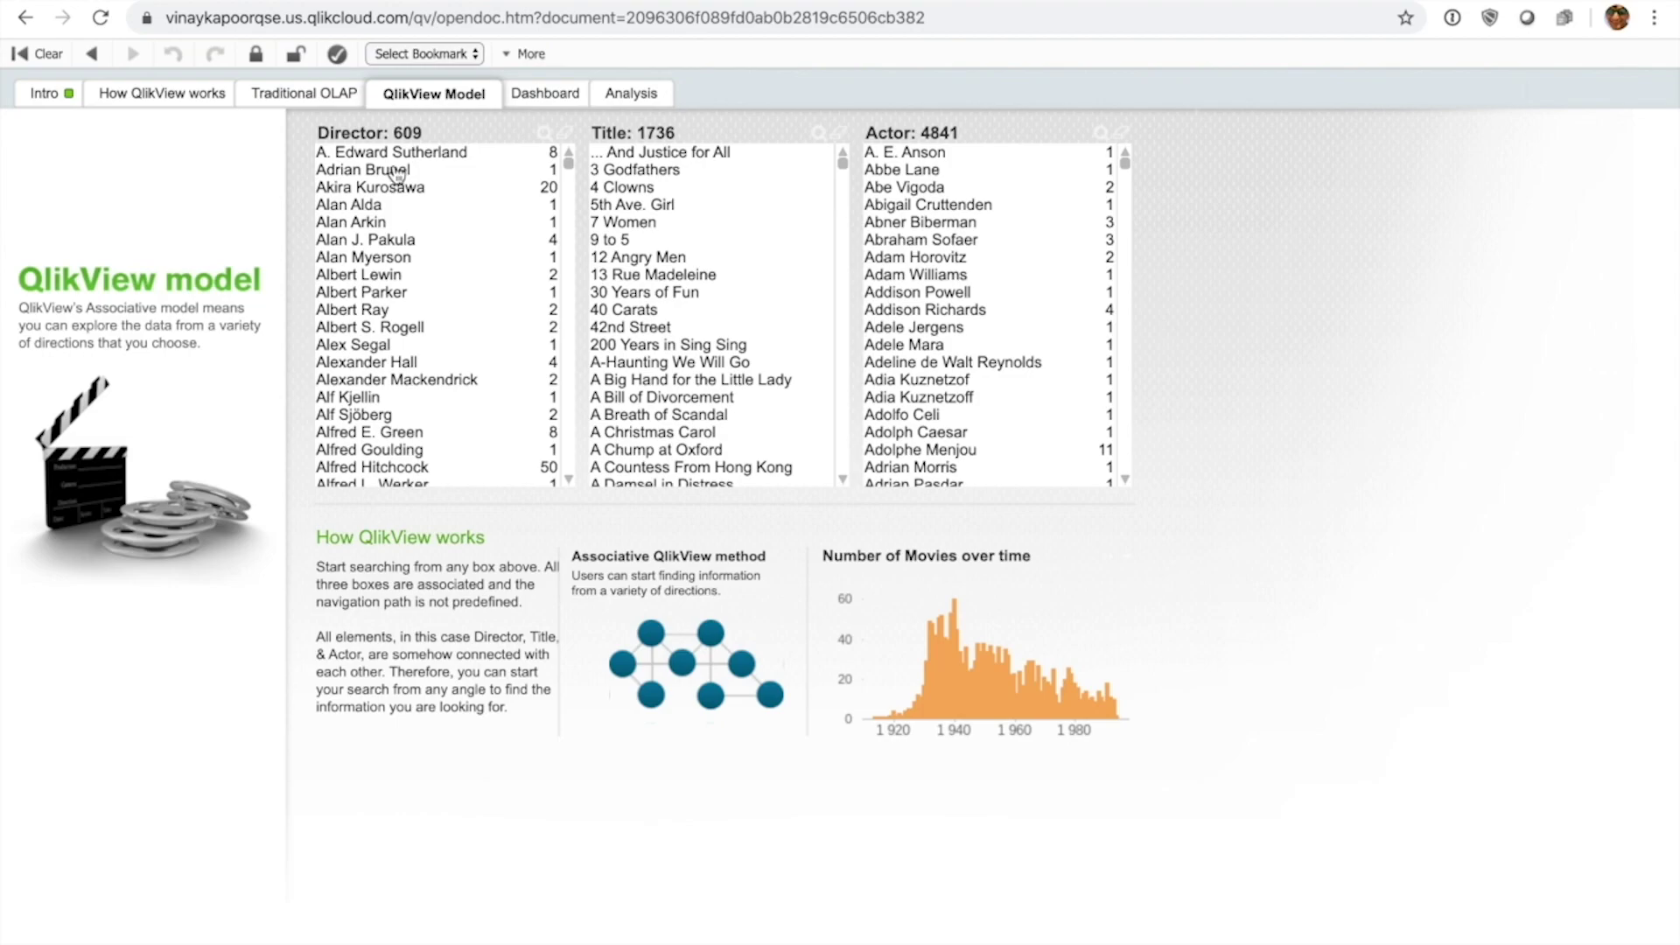
# - Filter the movies by director Akira Kurosawa and actor Chishu Ryu, and view the selection on the Analysis sheet
pyautogui.click(398, 172)
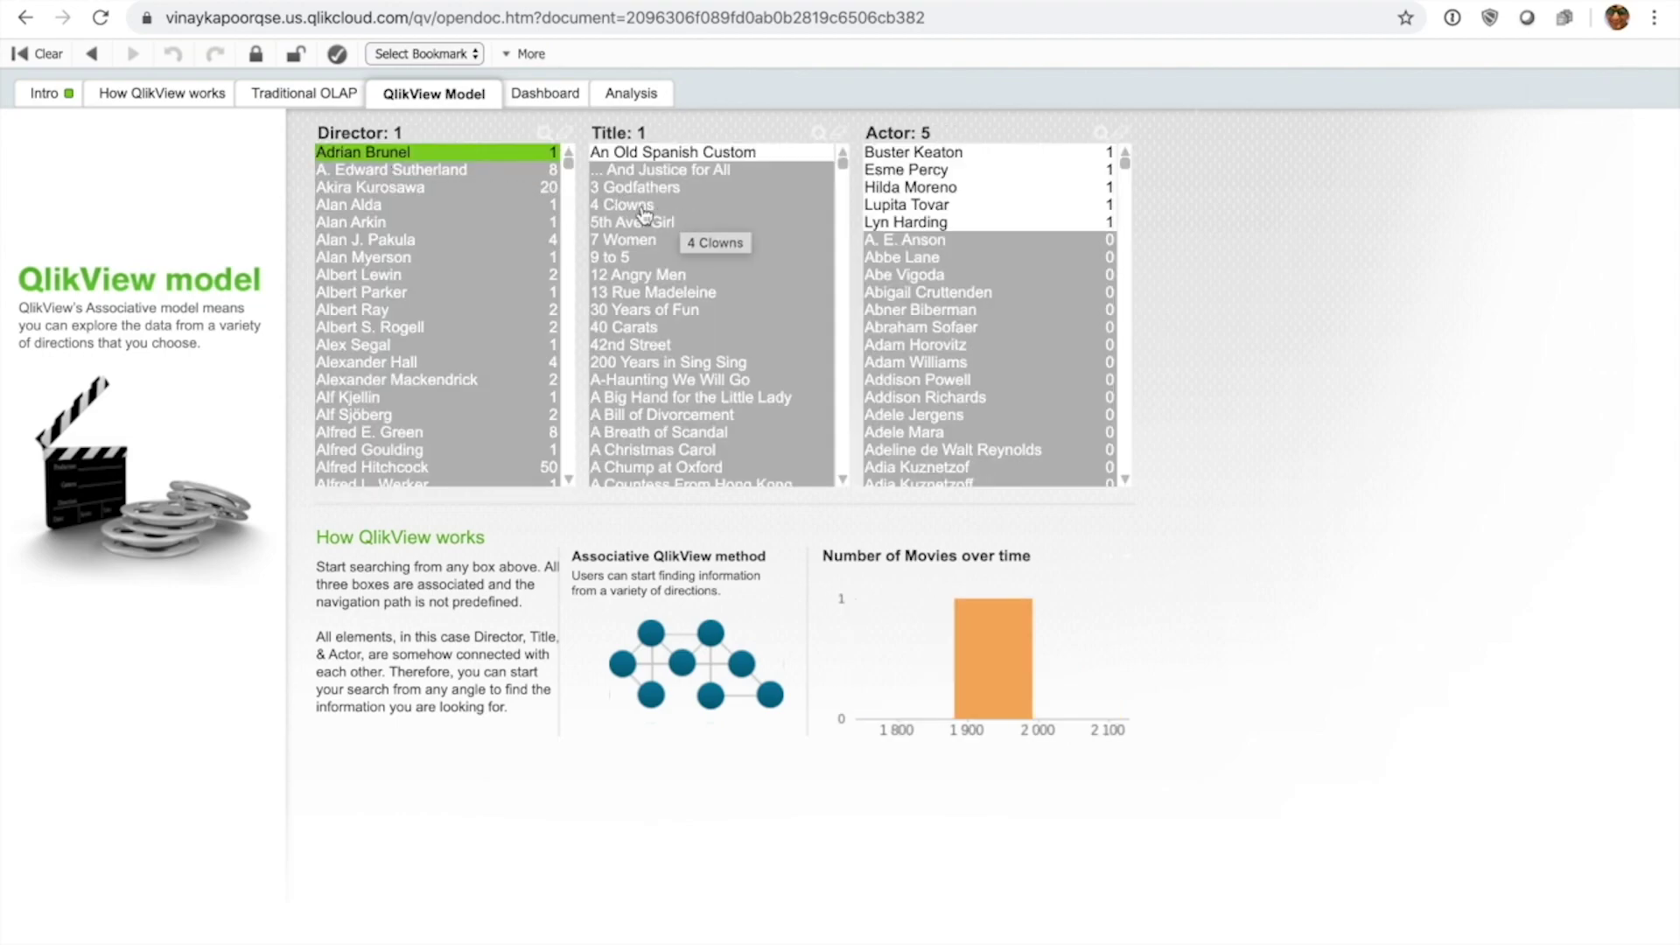
pyautogui.click(367, 187)
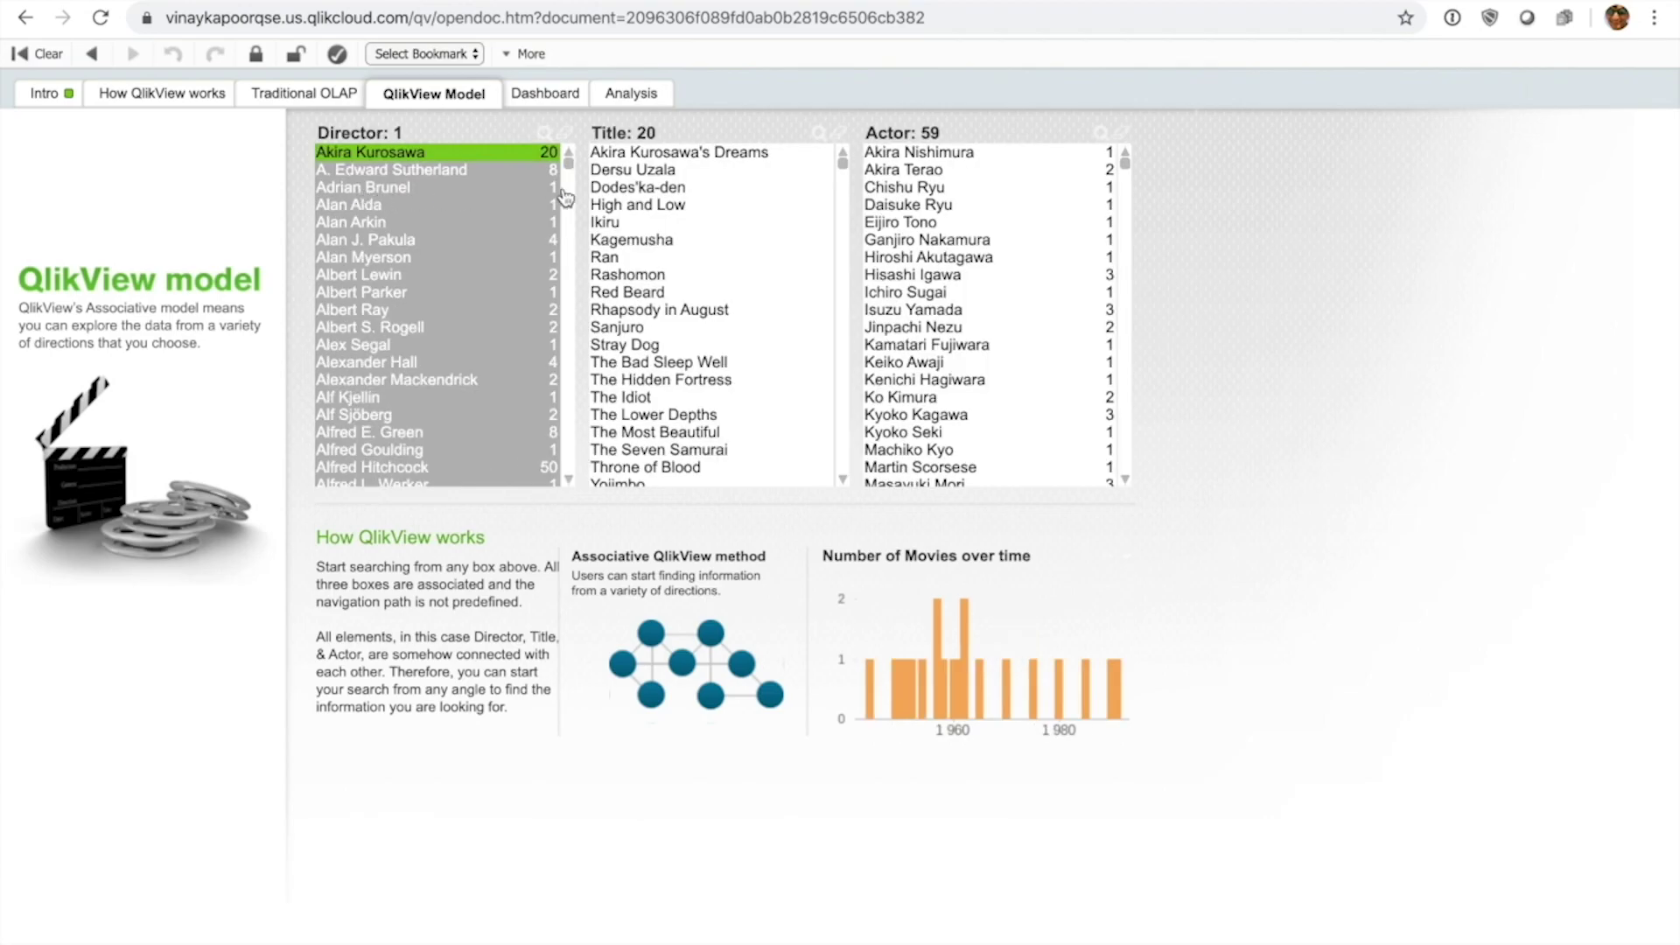
pyautogui.click(876, 189)
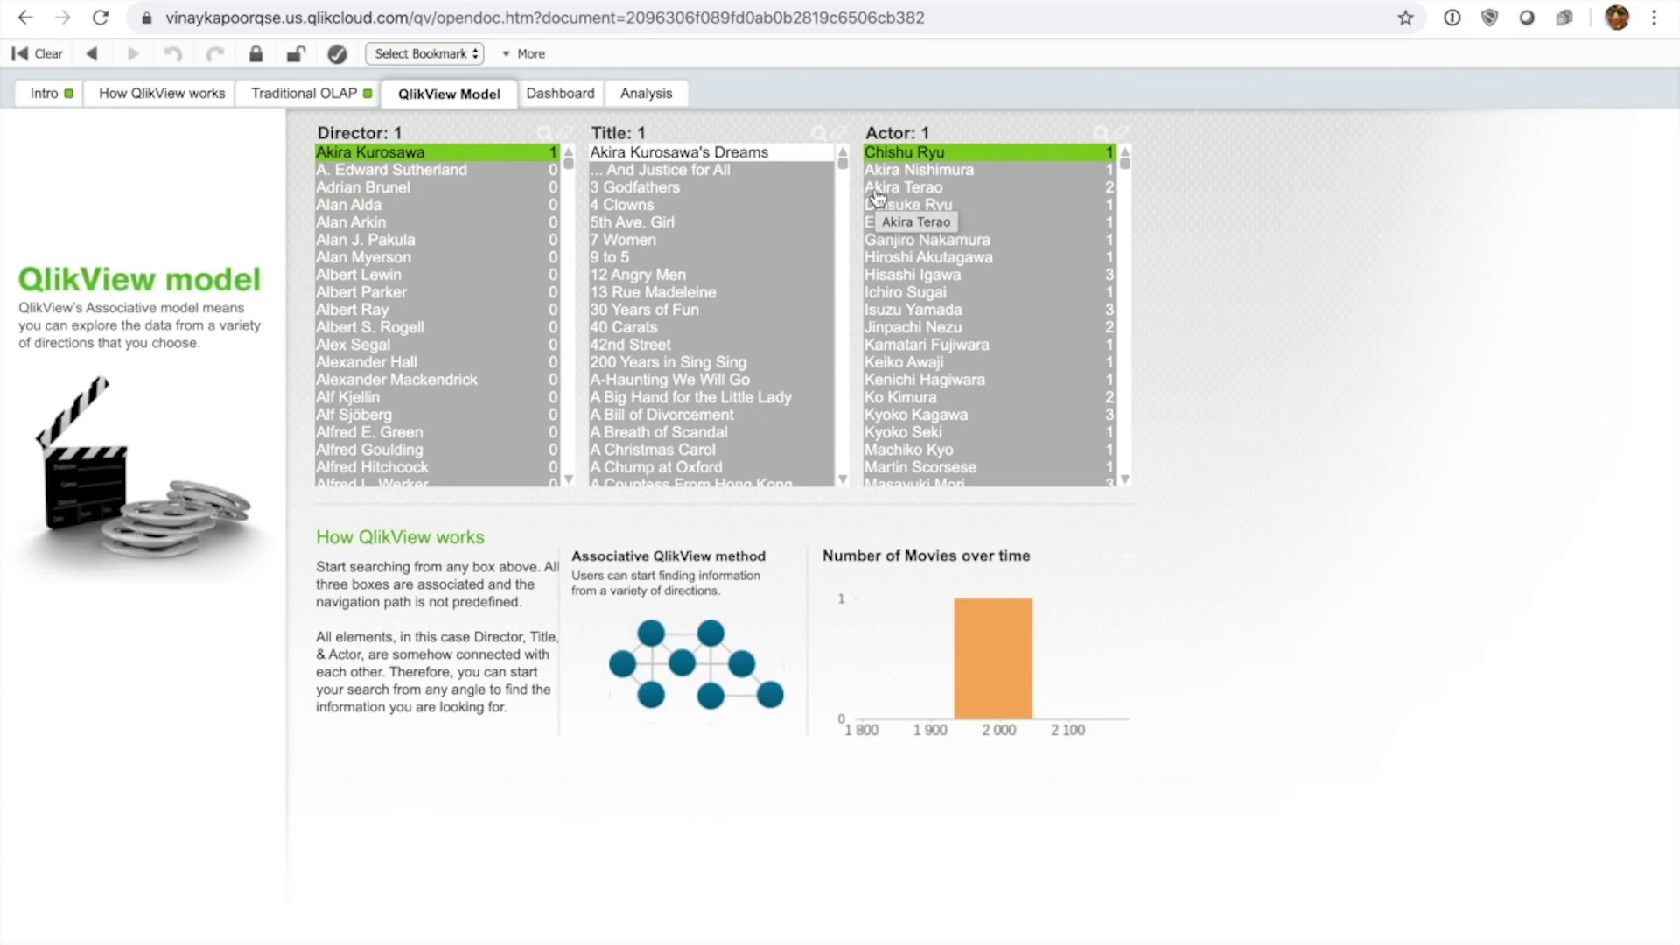
pyautogui.click(655, 102)
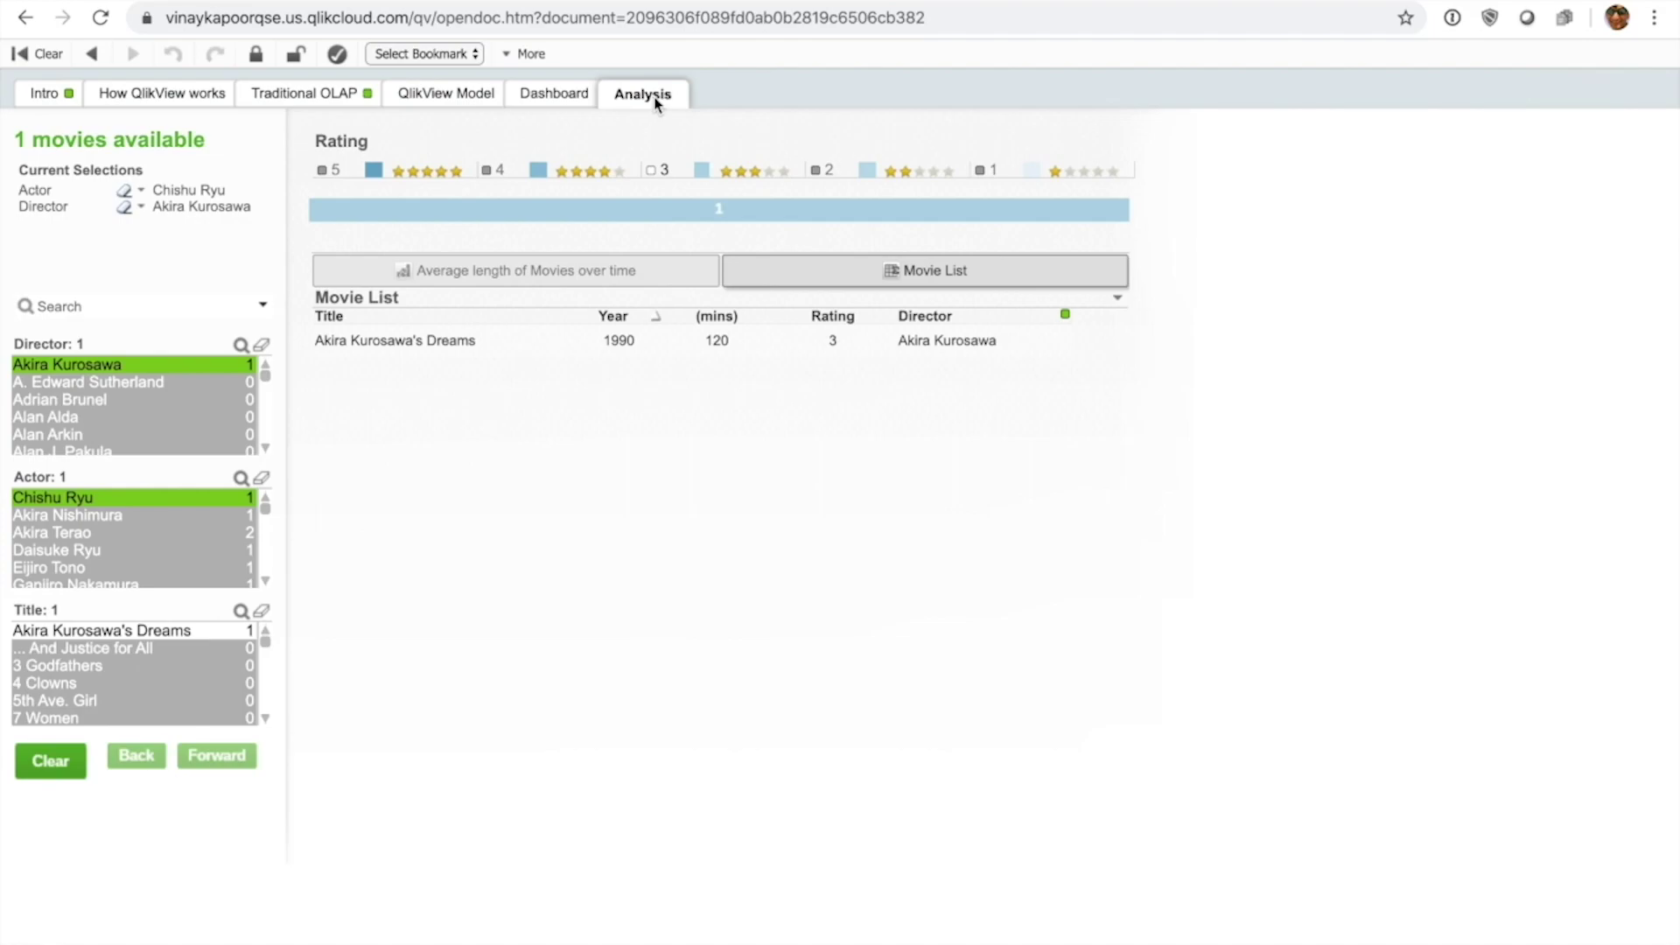
# - Return to the cloud hub and open the details of Movies Database.qvw to examine its type and access
pyautogui.click(41, 98)
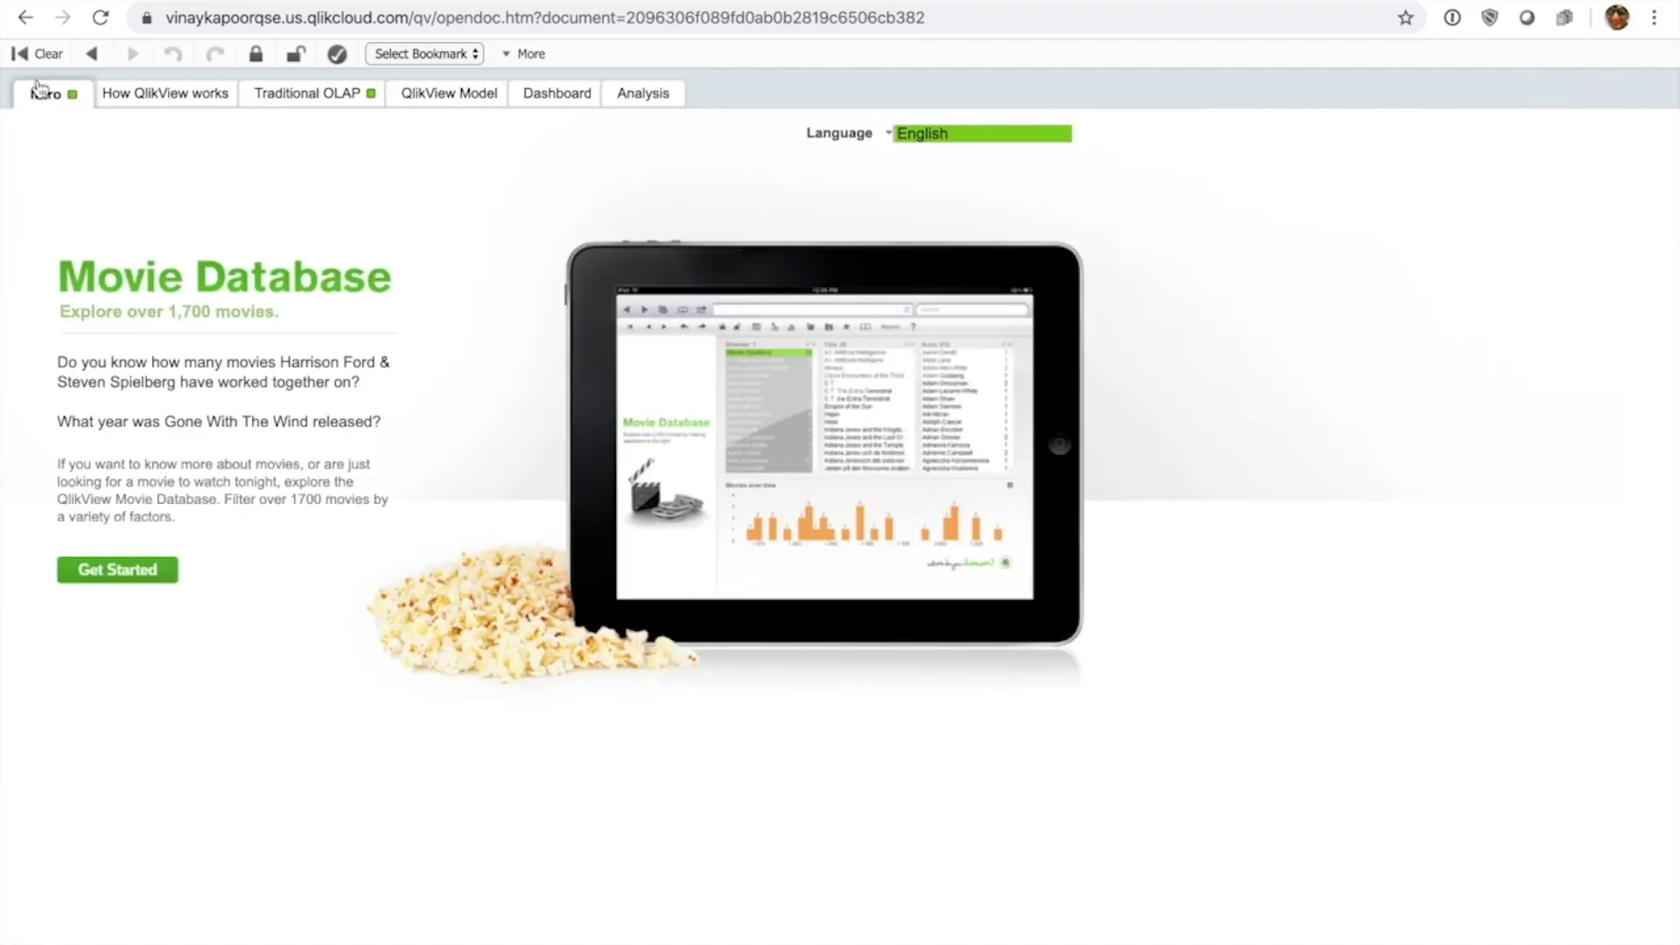
pyautogui.click(26, 19)
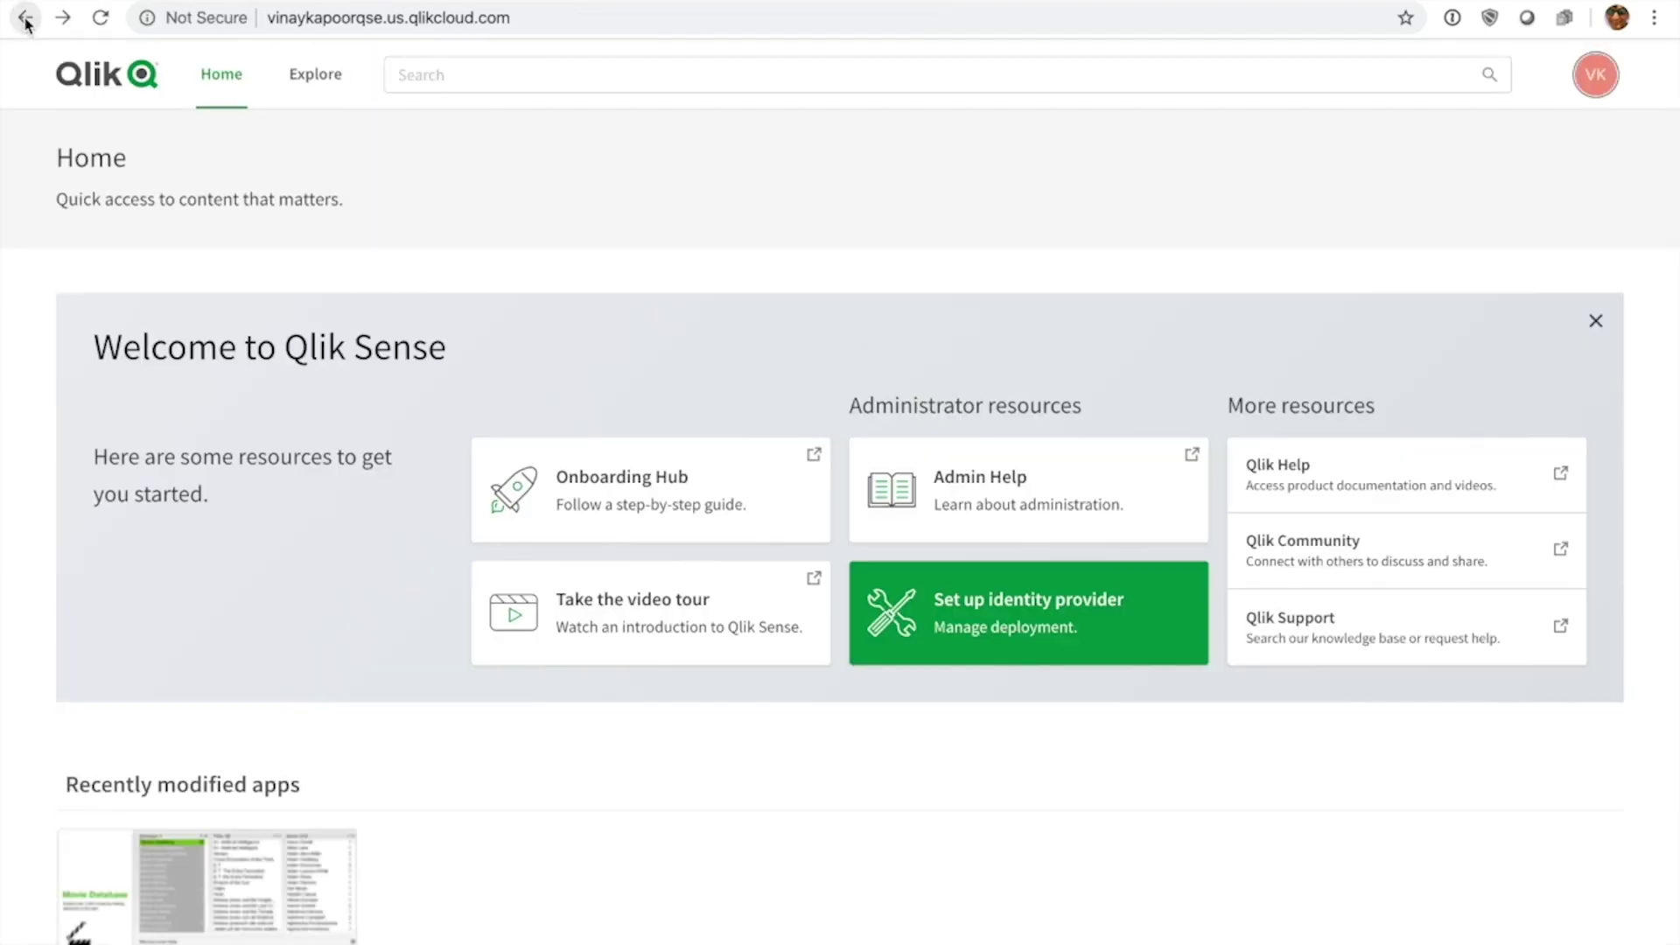
pyautogui.scroll(-2, 320, 615)
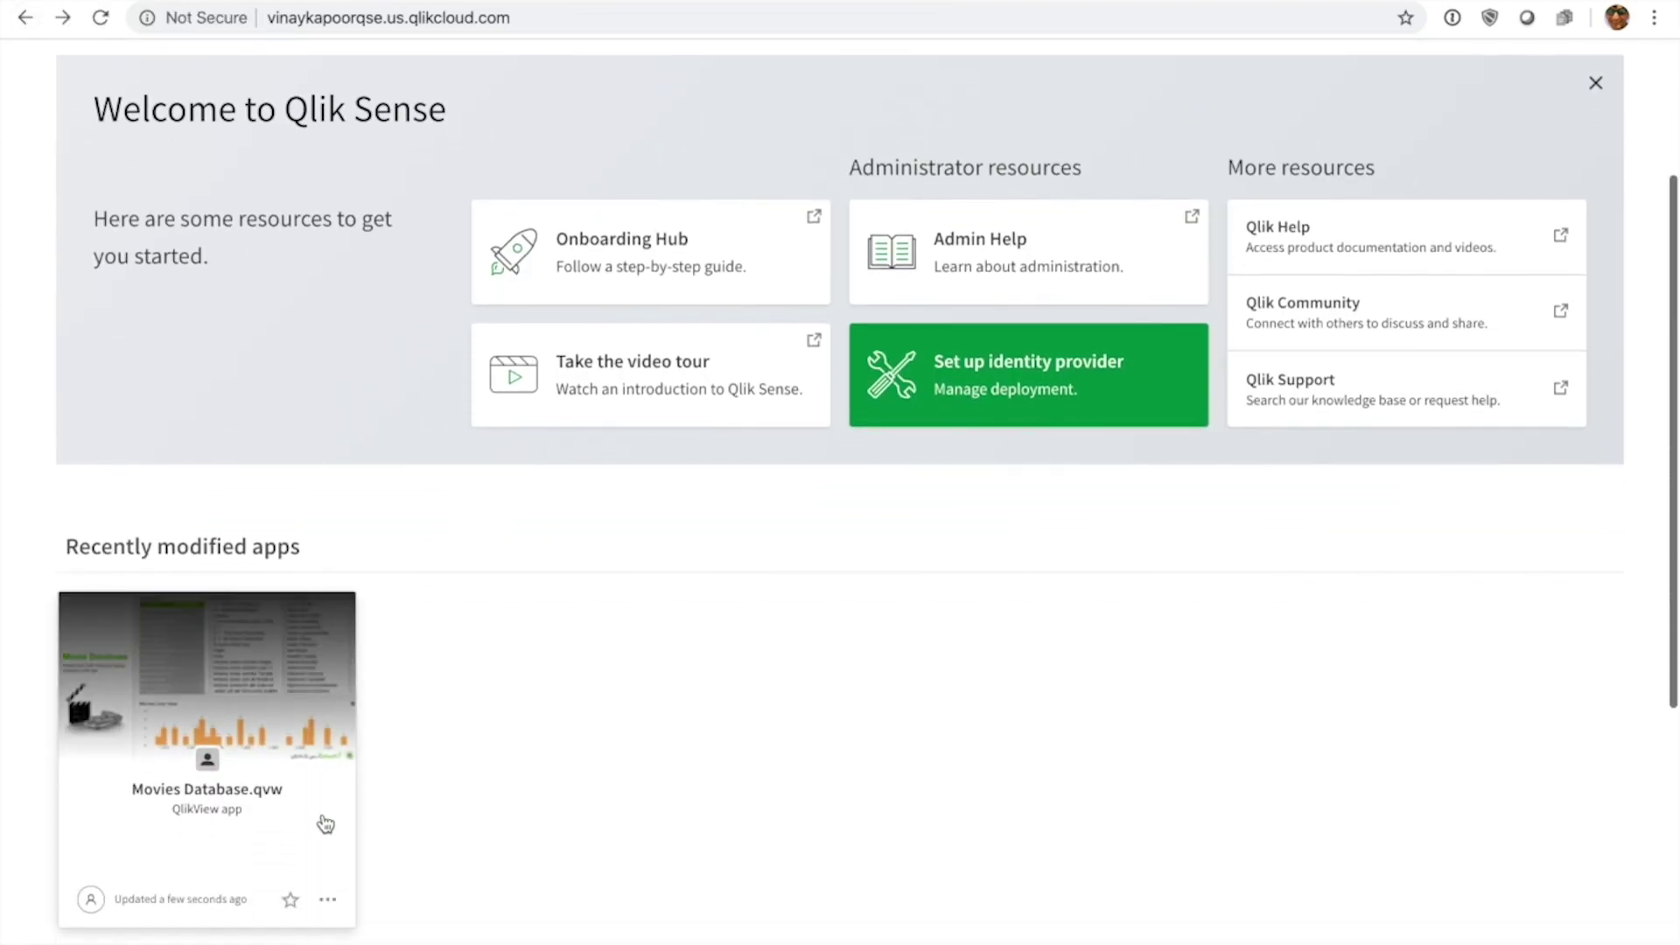
pyautogui.click(327, 905)
pyautogui.scroll(-2, 394, 875)
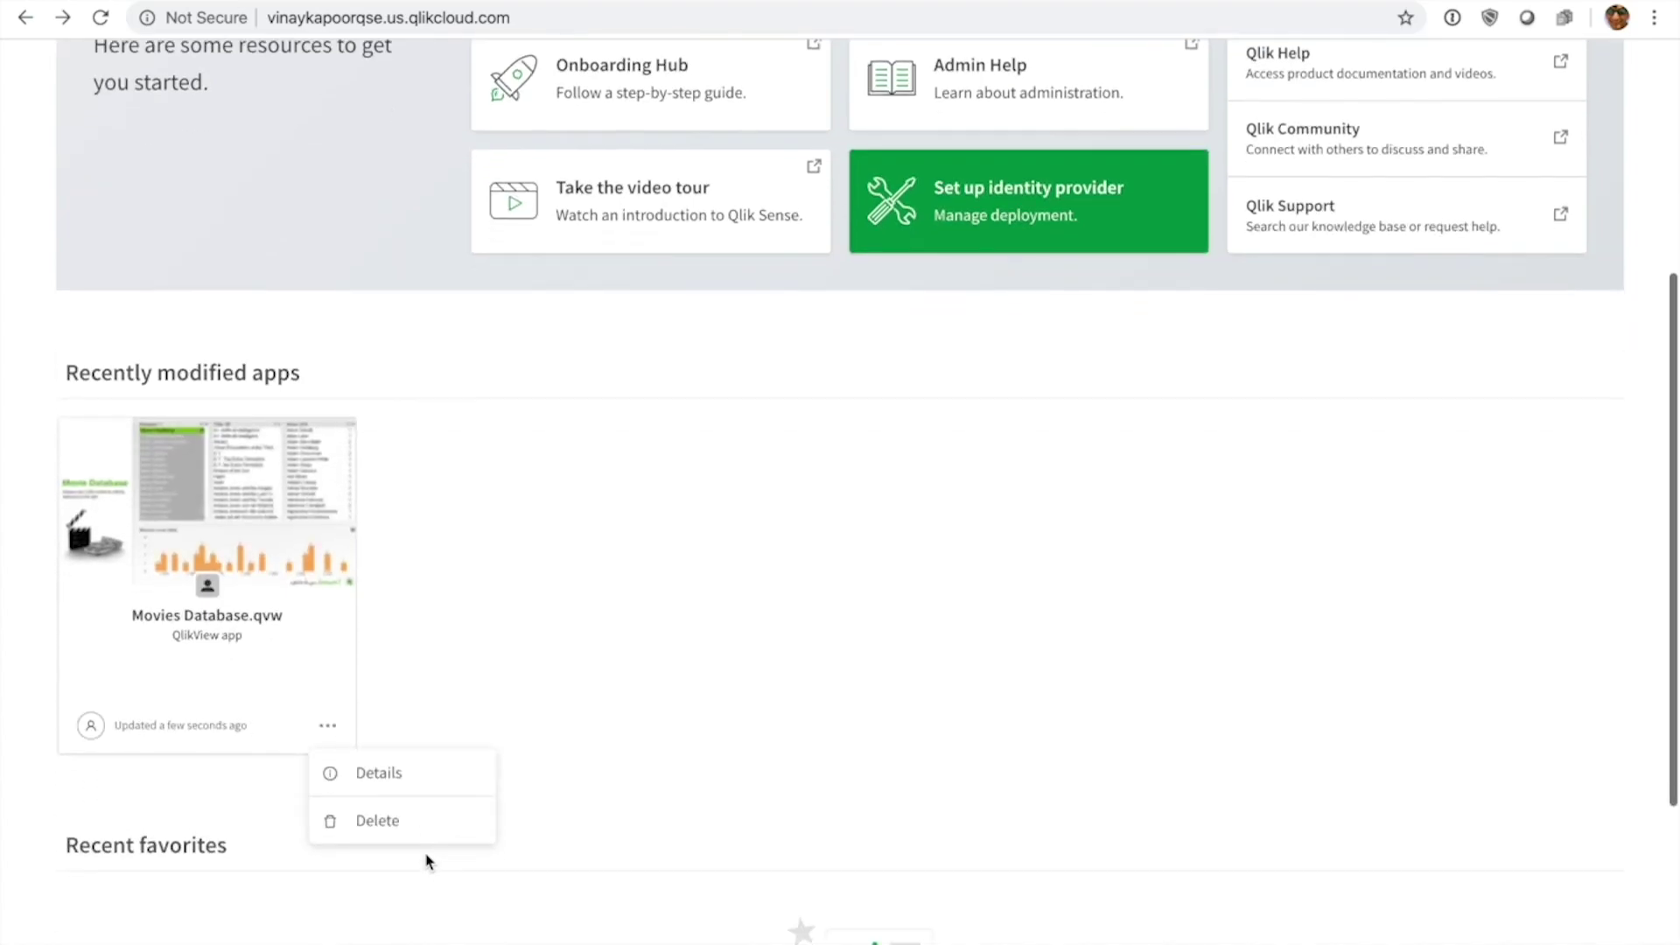
pyautogui.click(392, 781)
pyautogui.moveTo(490, 352); pyautogui.dragTo(605, 359)
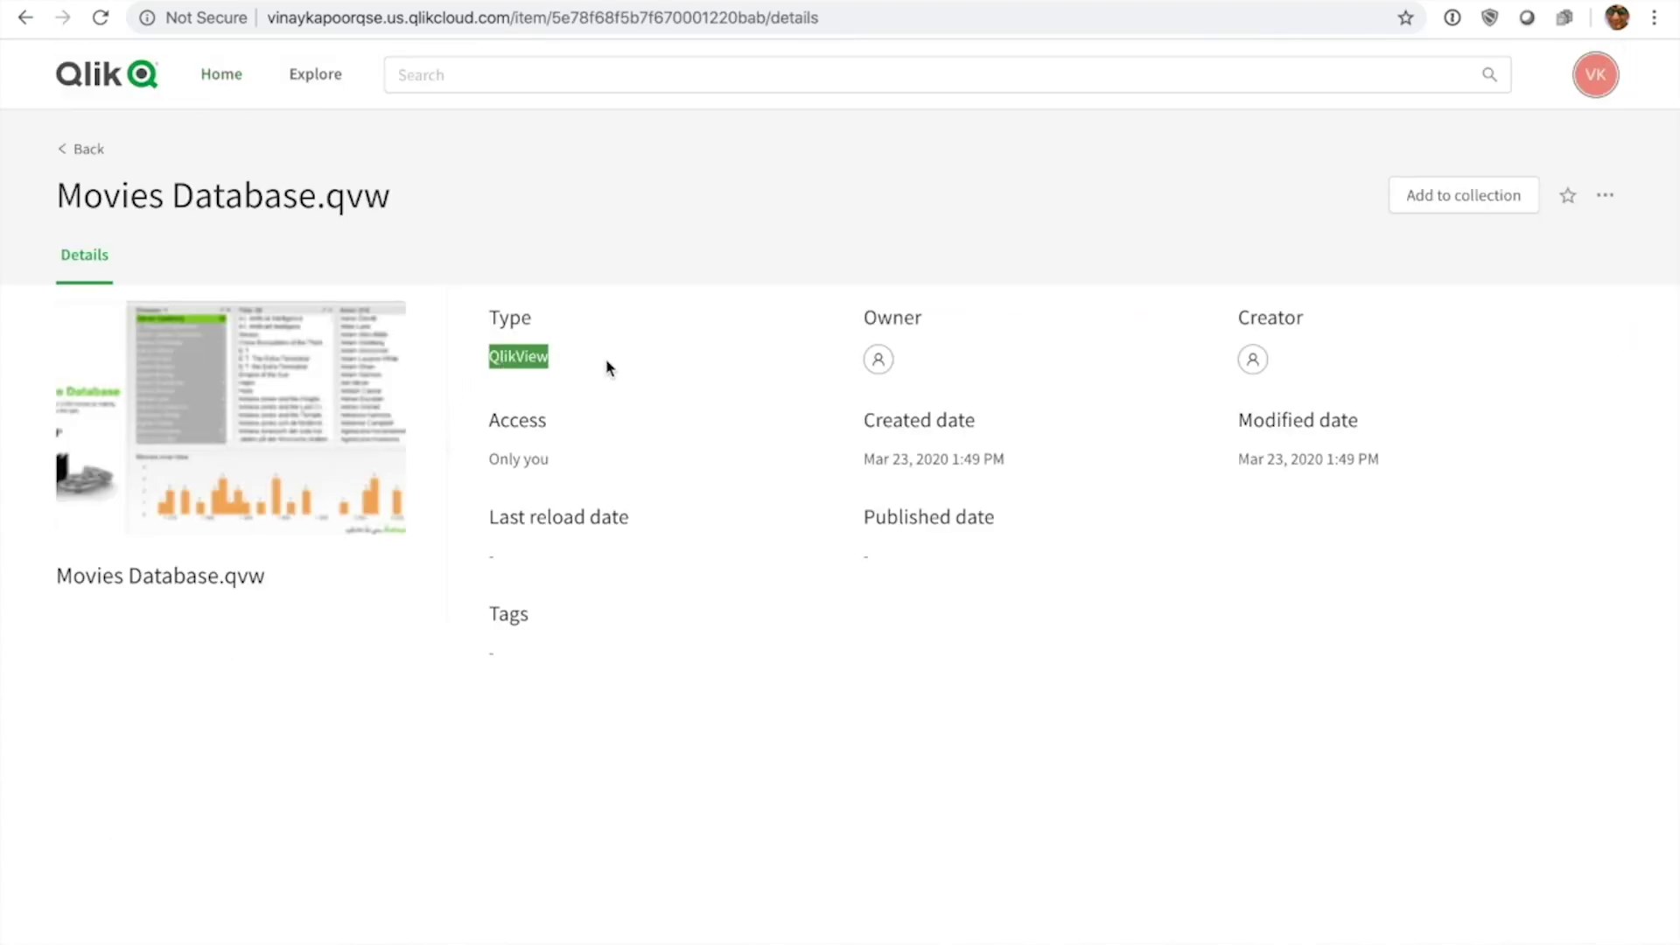
pyautogui.moveTo(574, 457); pyautogui.dragTo(481, 455)
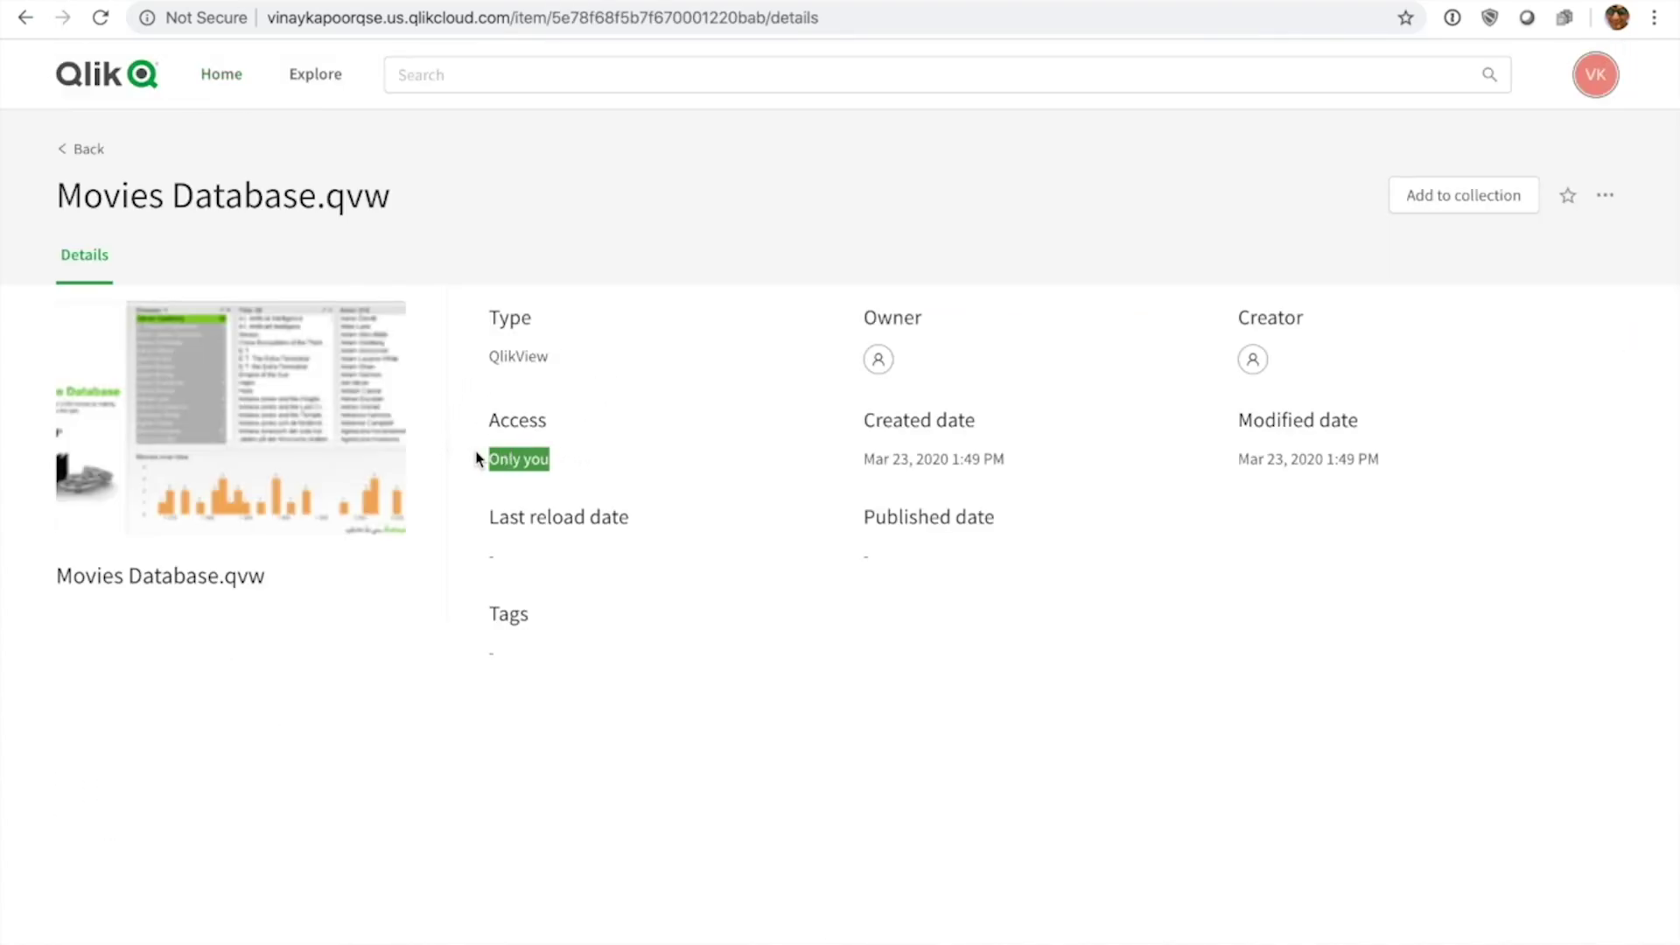
pyautogui.click(588, 459)
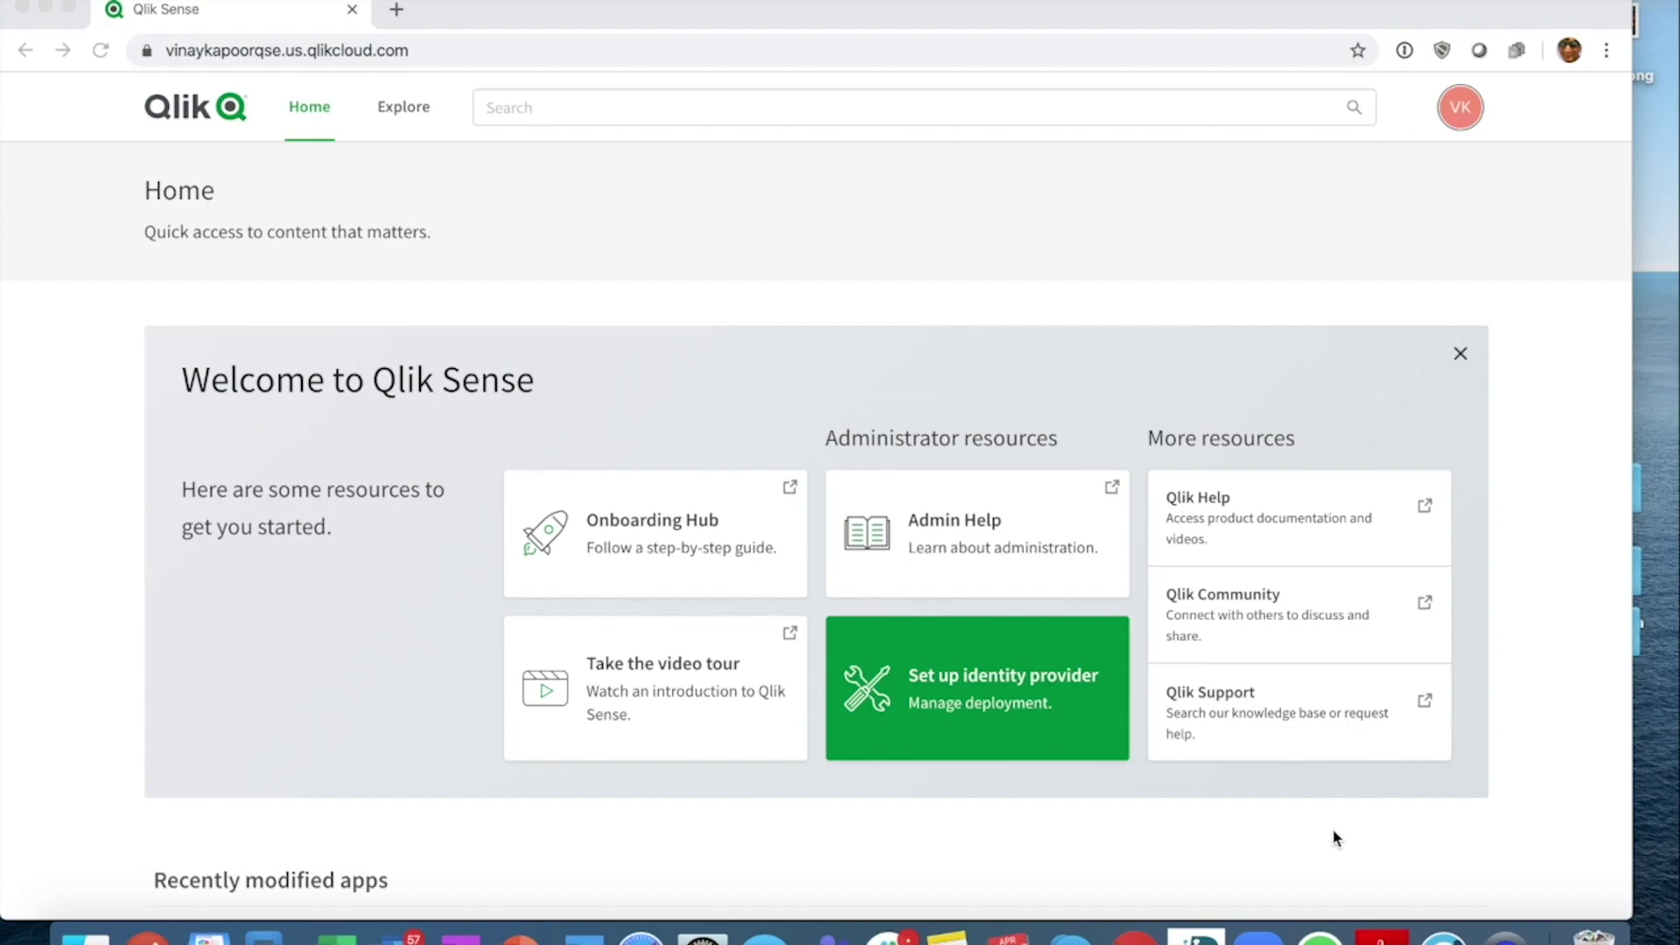
# - Check which actions the cloud hub offers for Movies Database.qvw in Chrome
pyautogui.scroll(-10, 1334, 838)
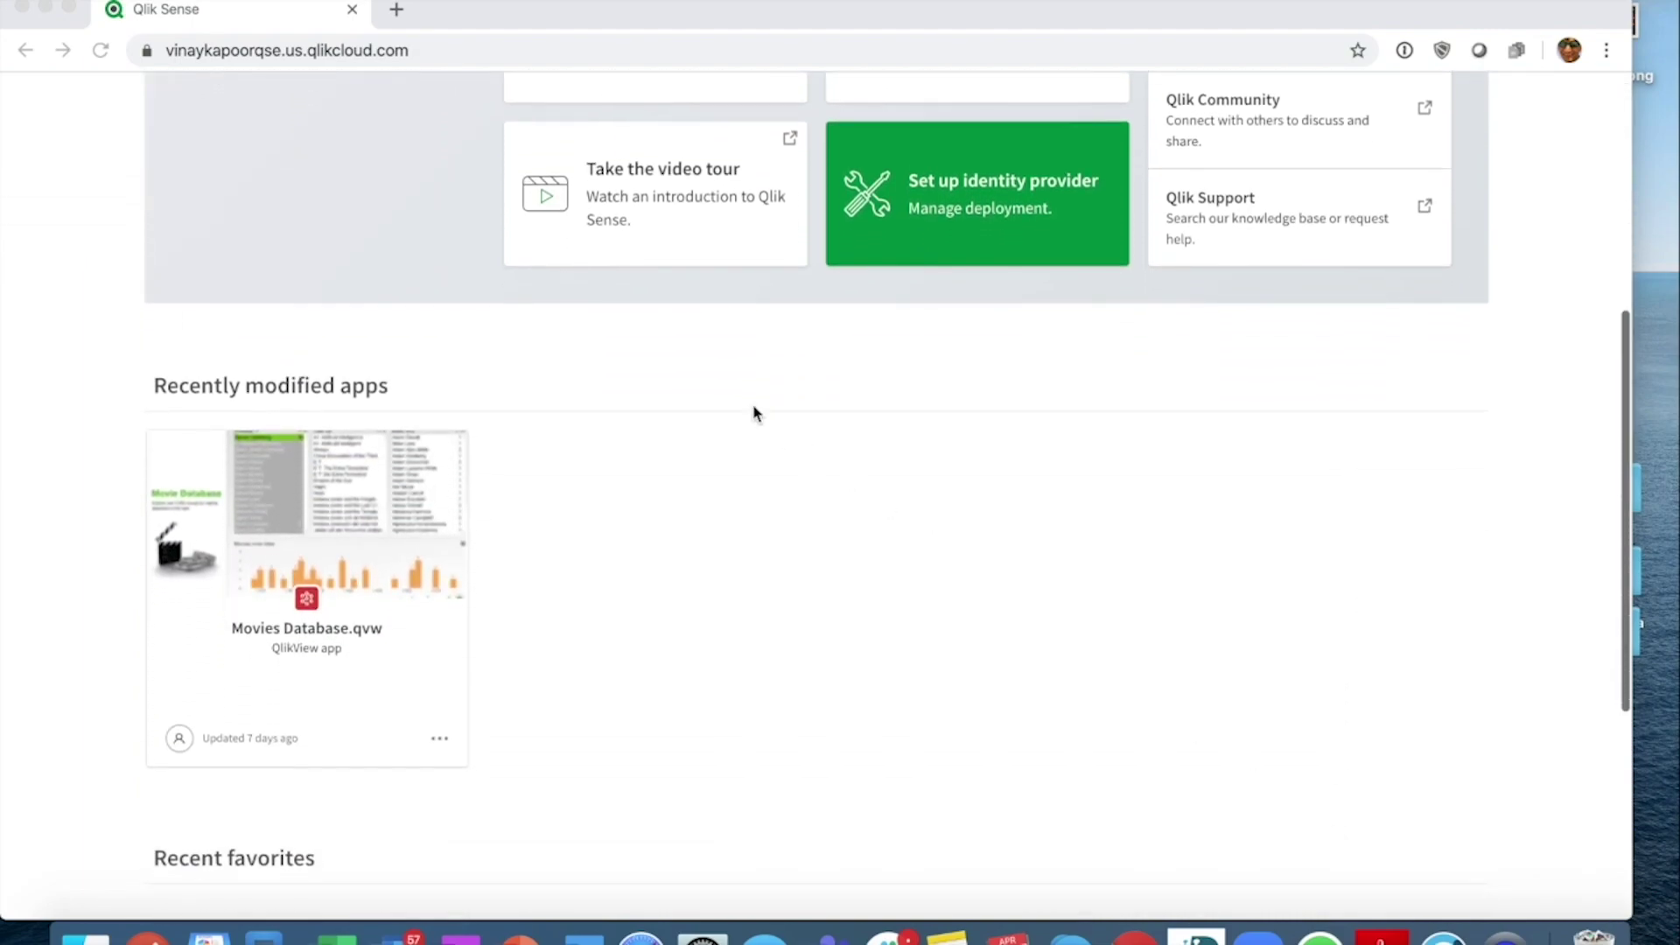
pyautogui.click(442, 741)
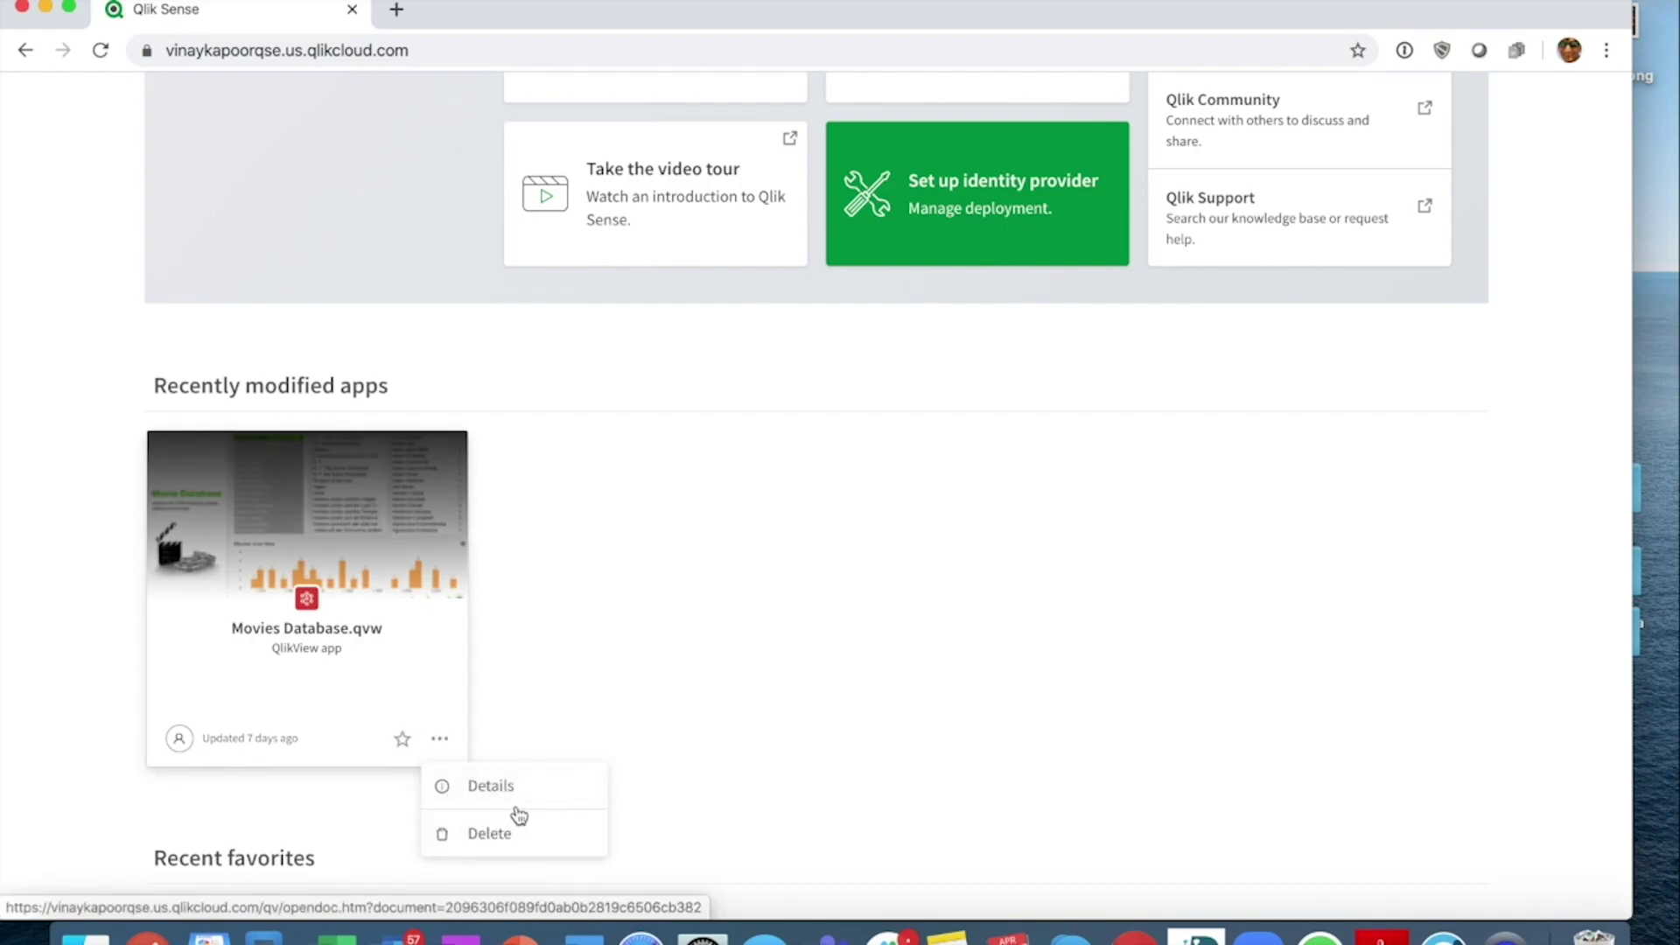
pyautogui.click(675, 667)
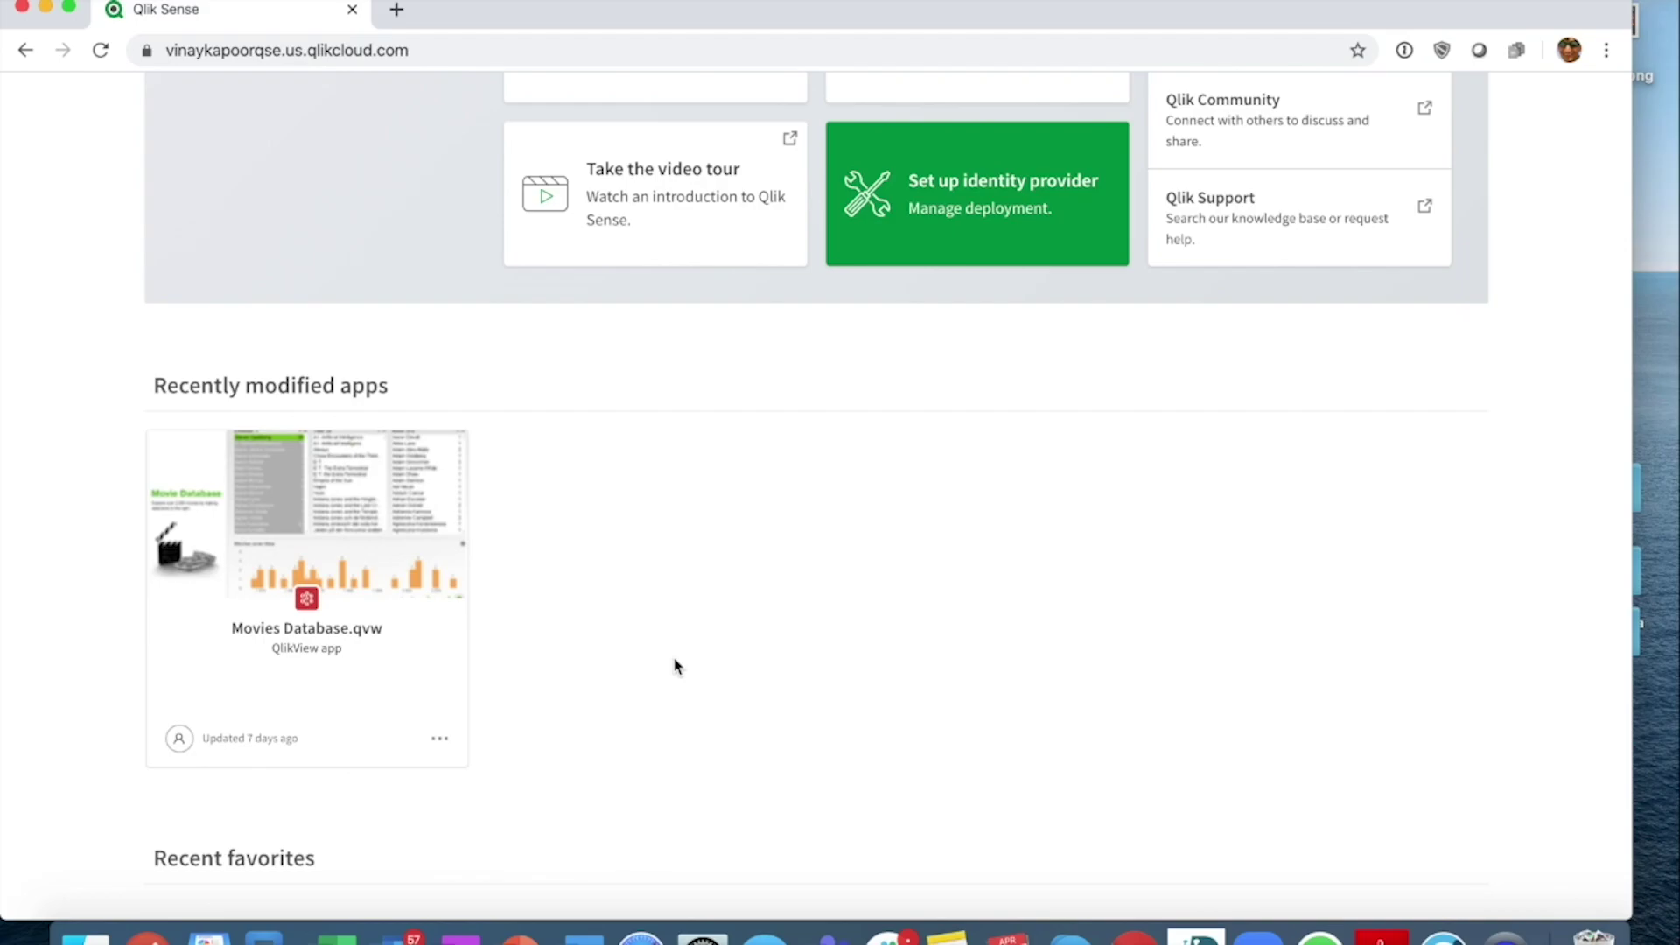
# - Switch to Internet Explorer, view its version information and check which actions the hub offers for Movies Database.qvw
pyautogui.hotkey('ctrl', 'Right')
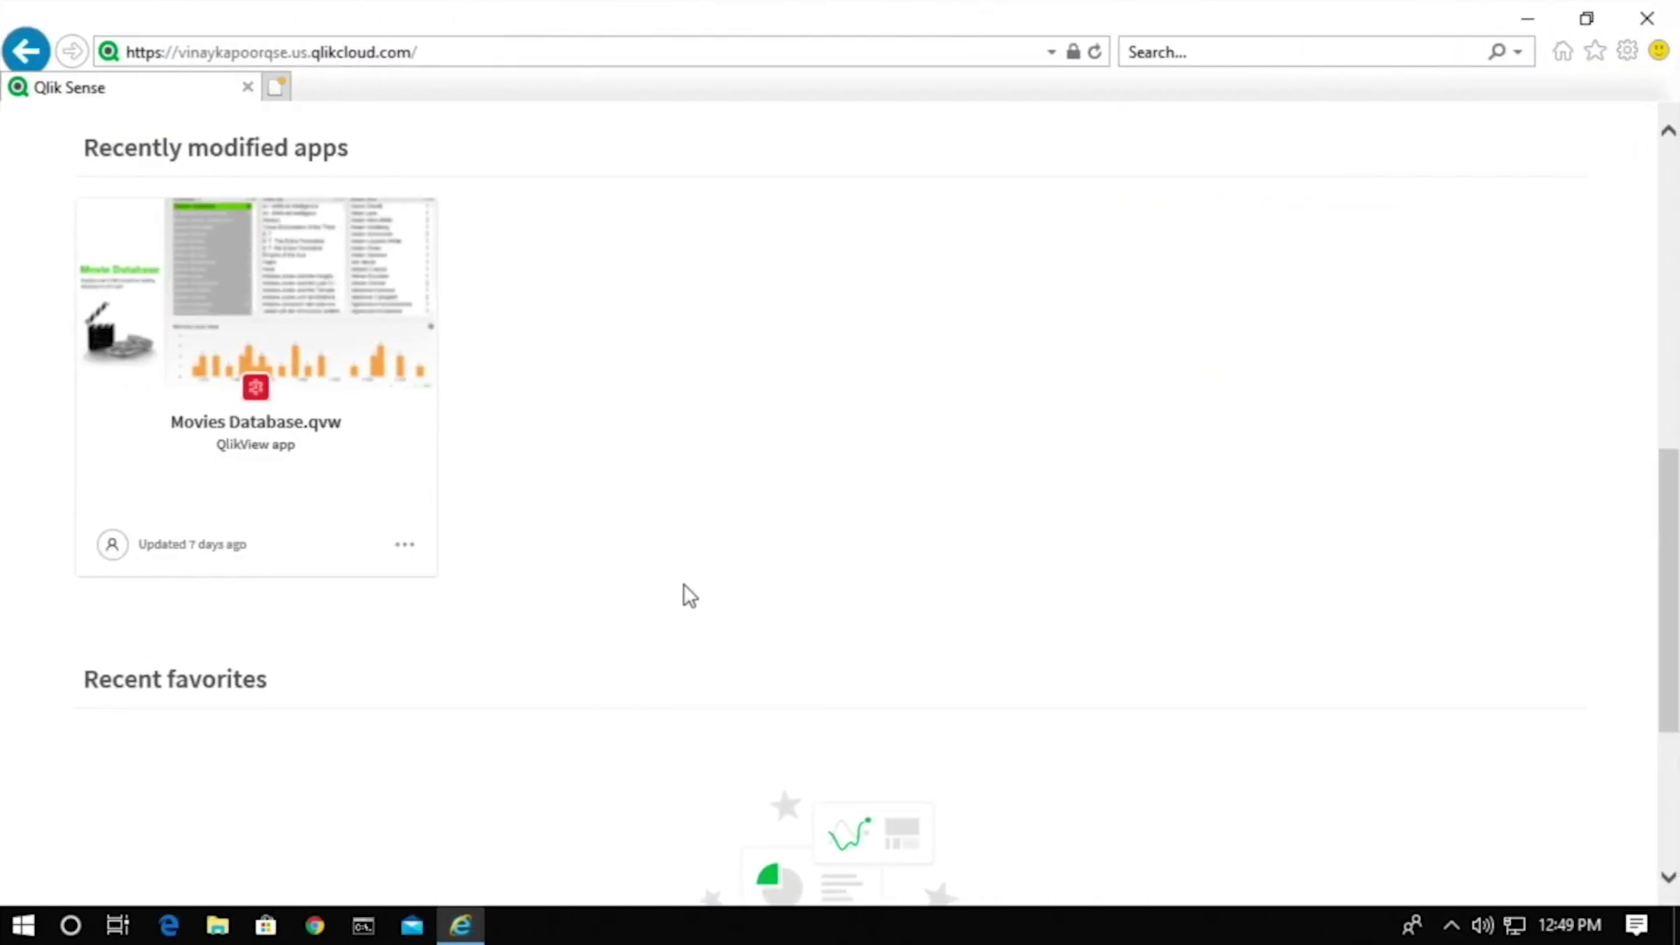
pyautogui.click(1626, 51)
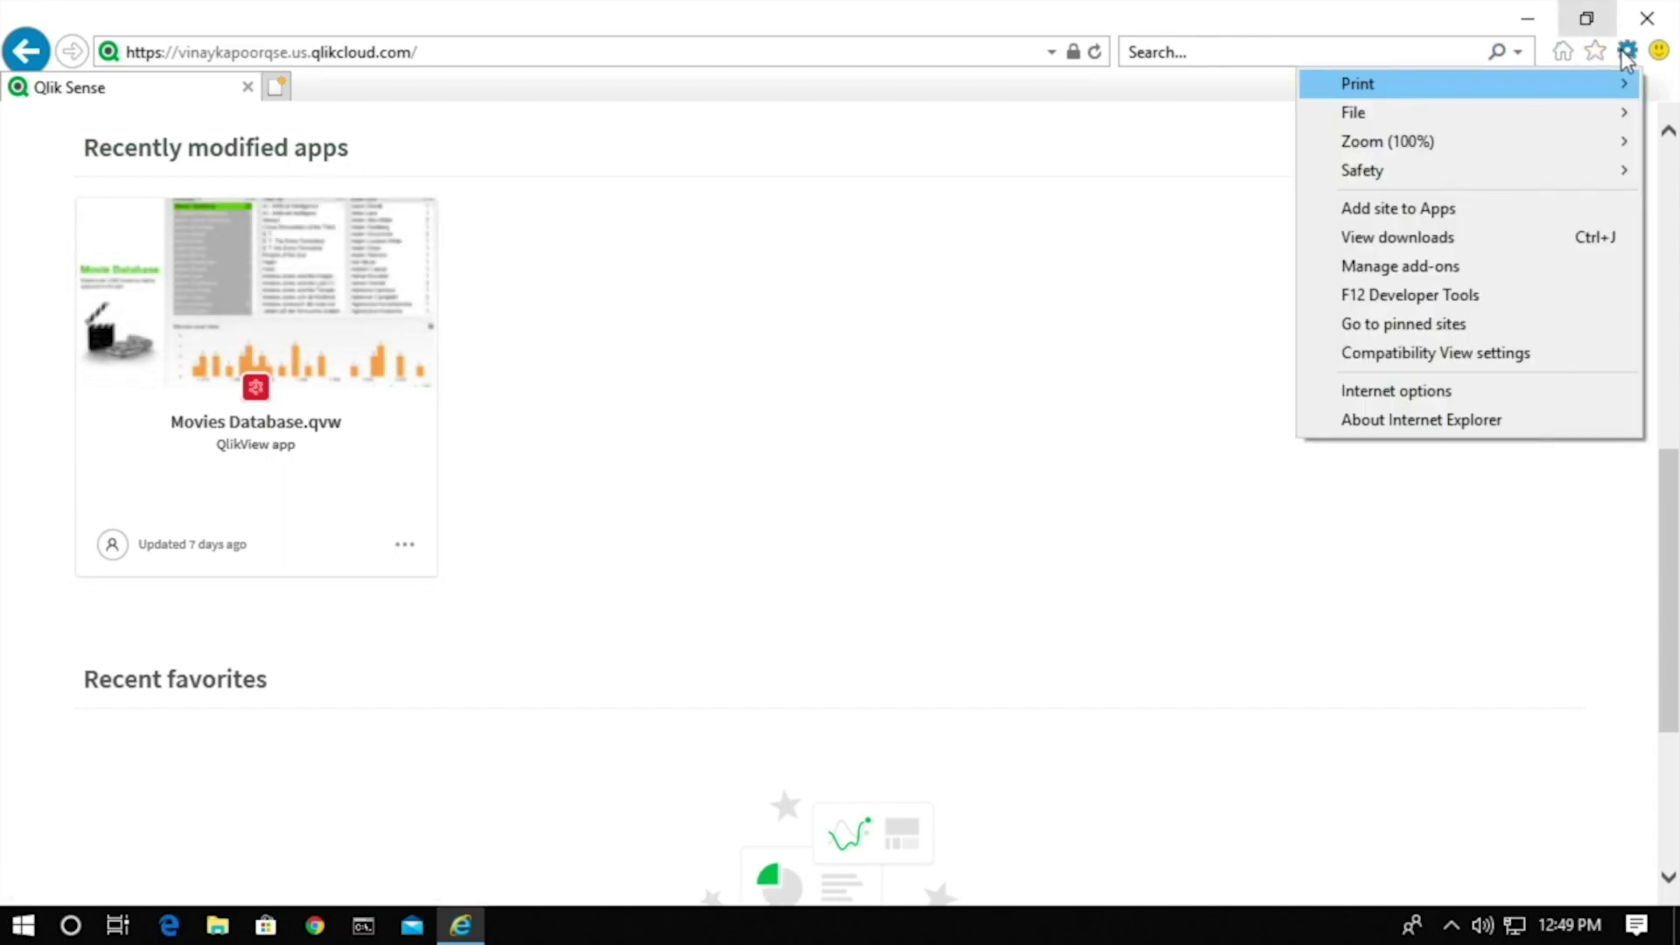
pyautogui.click(1456, 421)
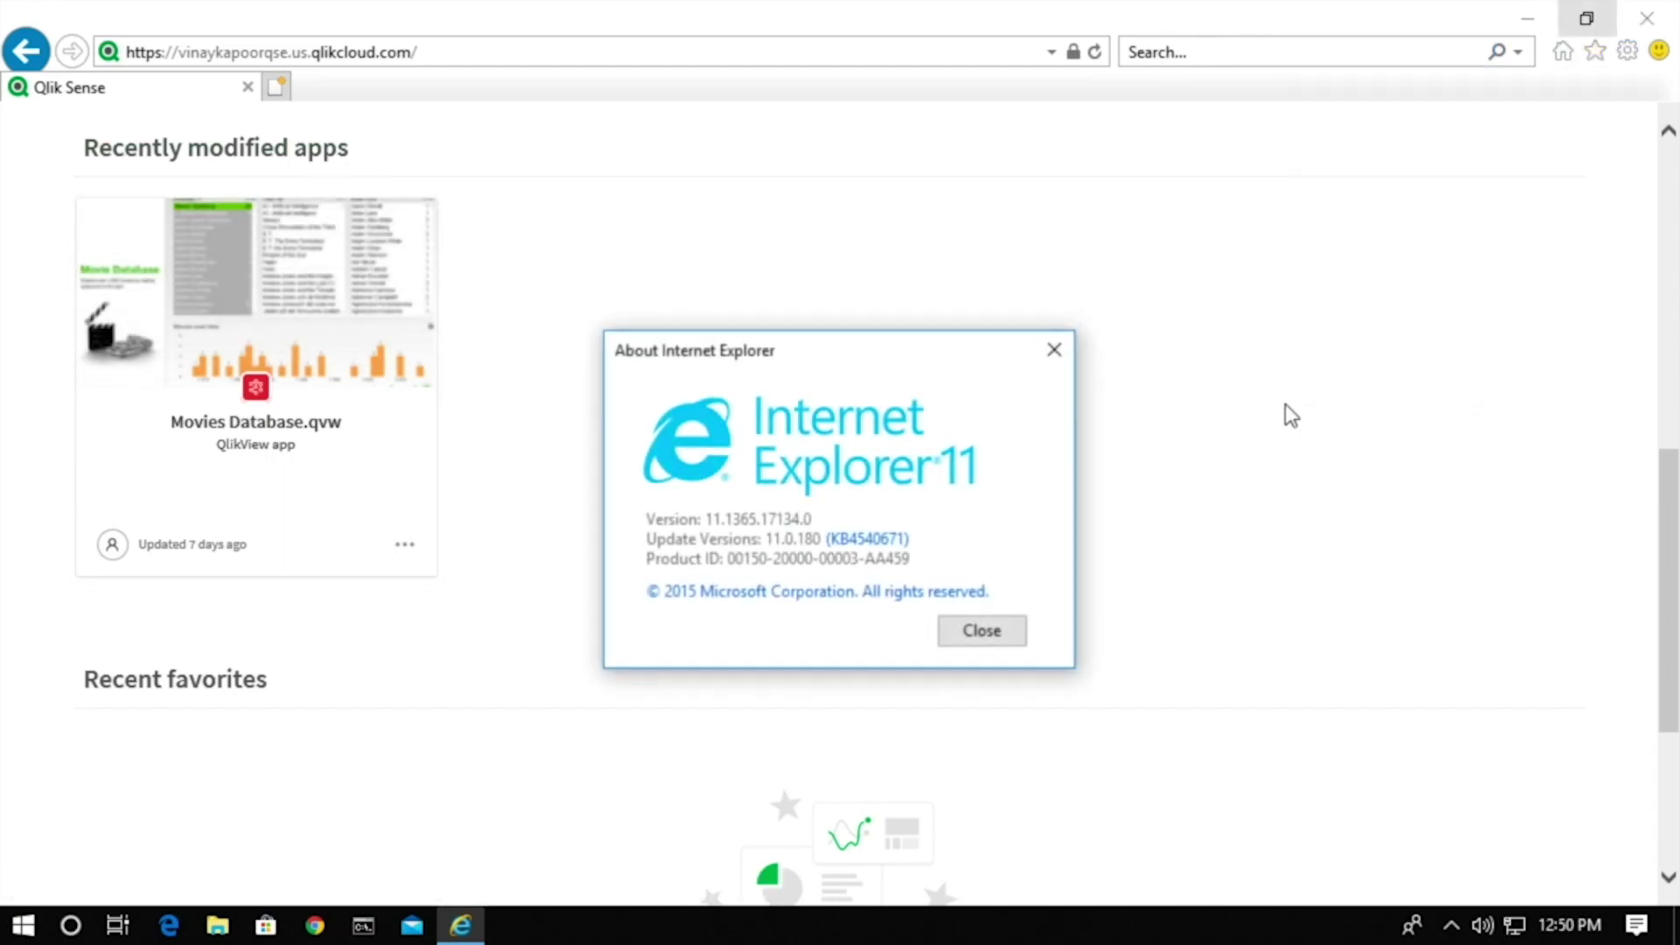
pyautogui.click(1056, 352)
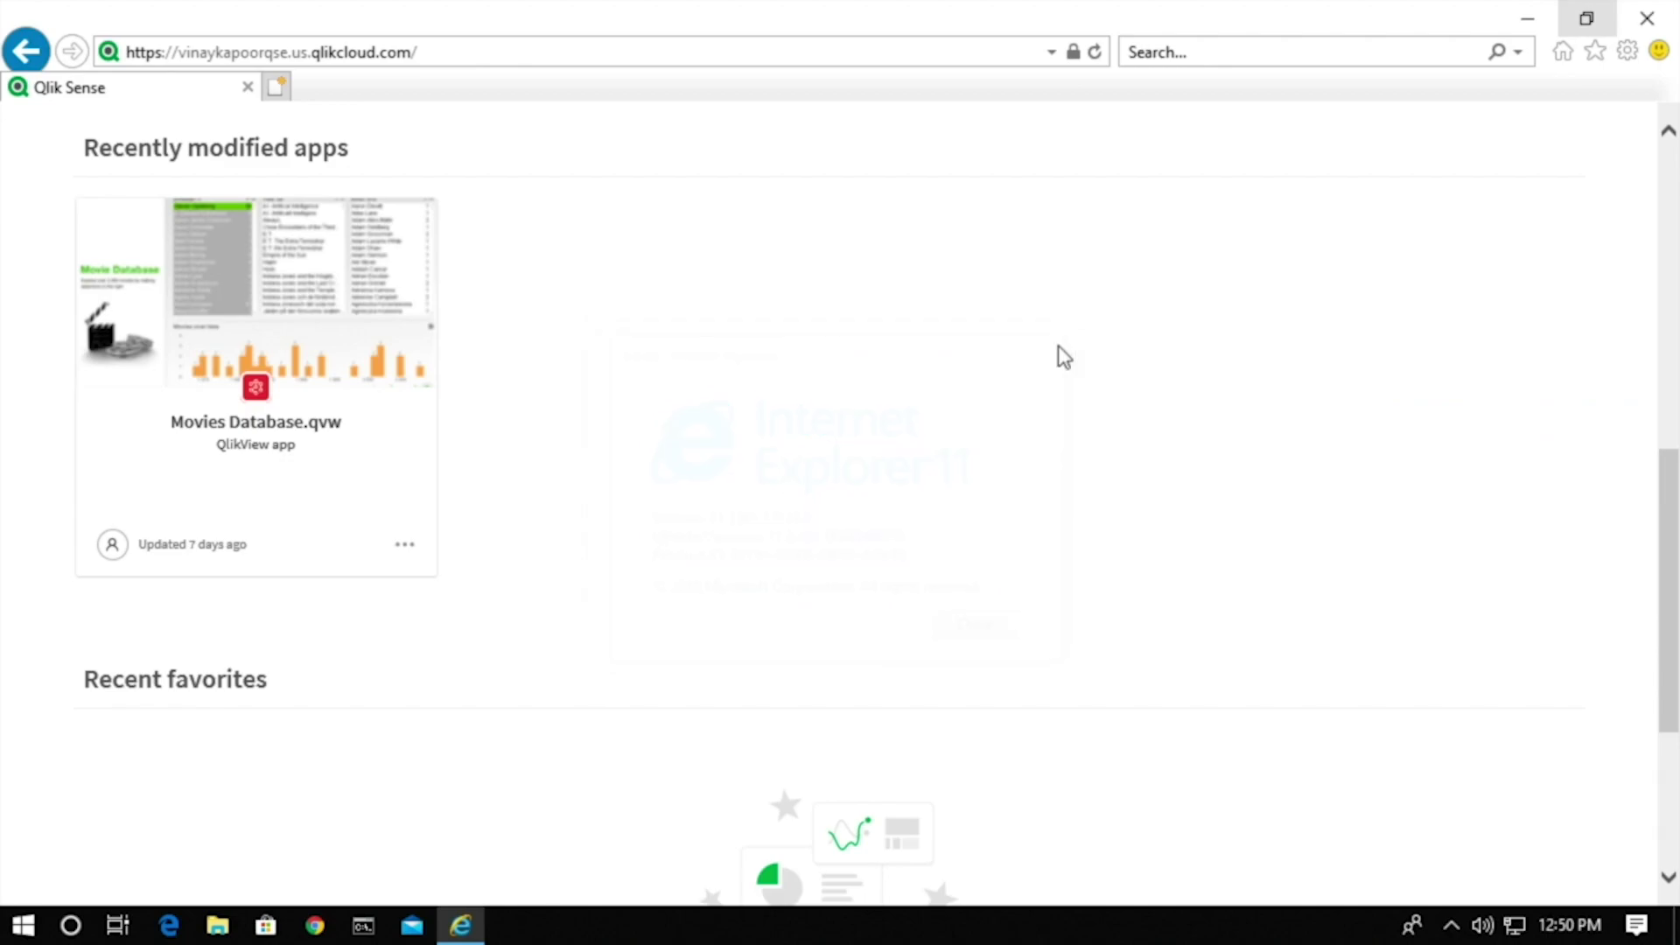
pyautogui.click(405, 546)
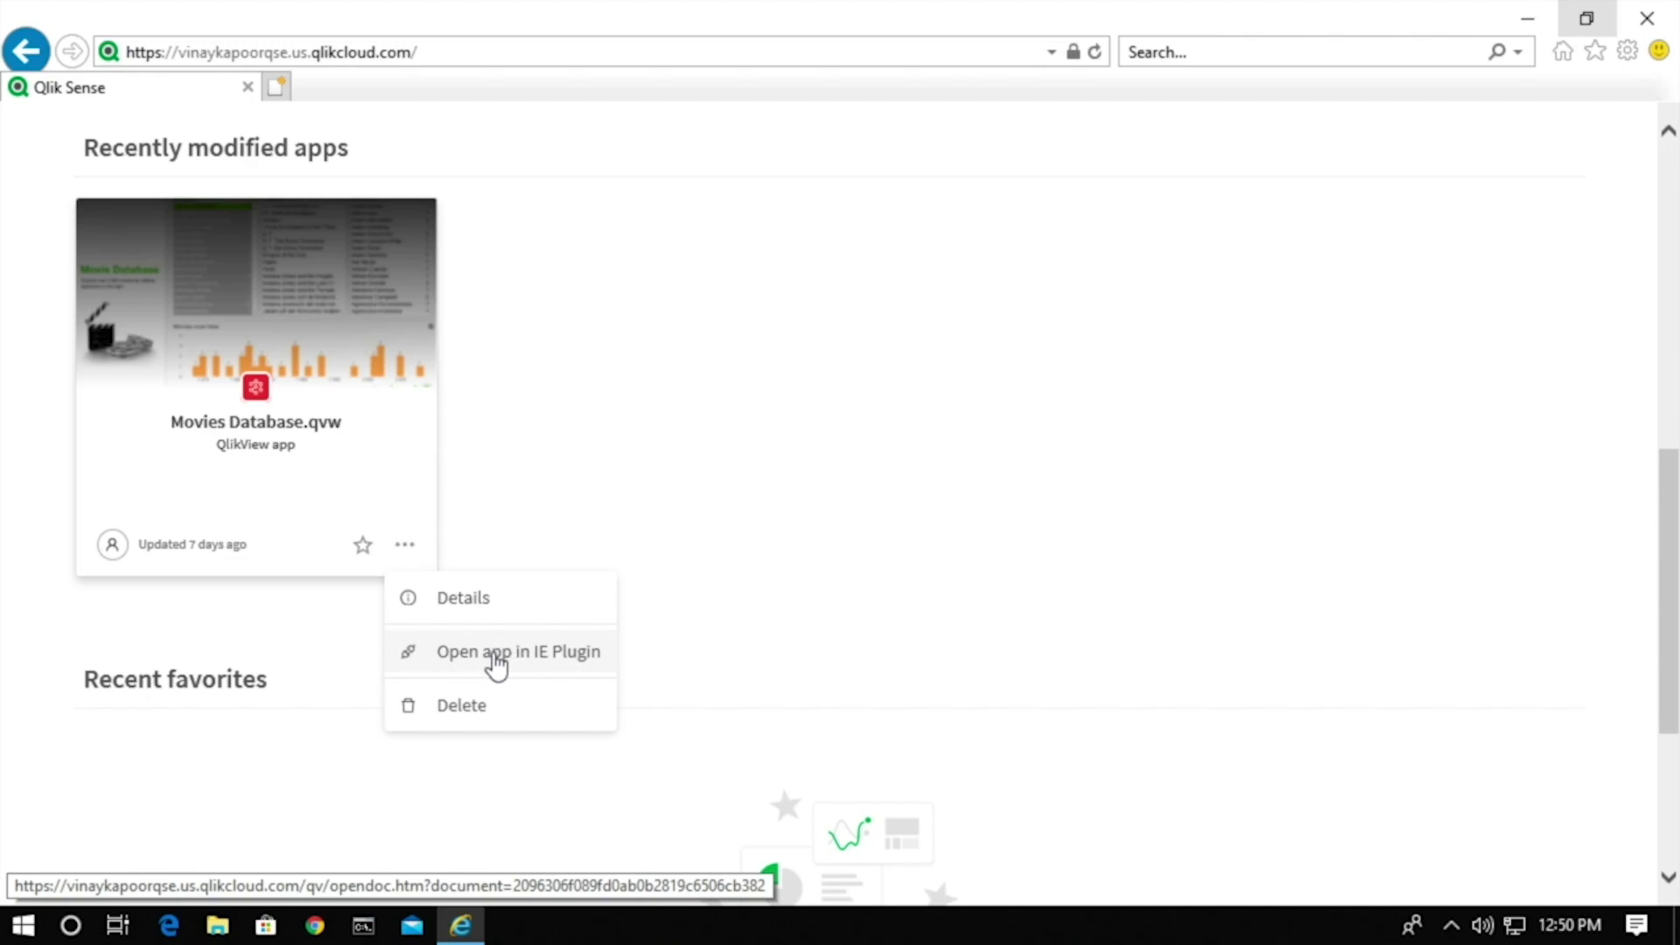
pyautogui.click(713, 642)
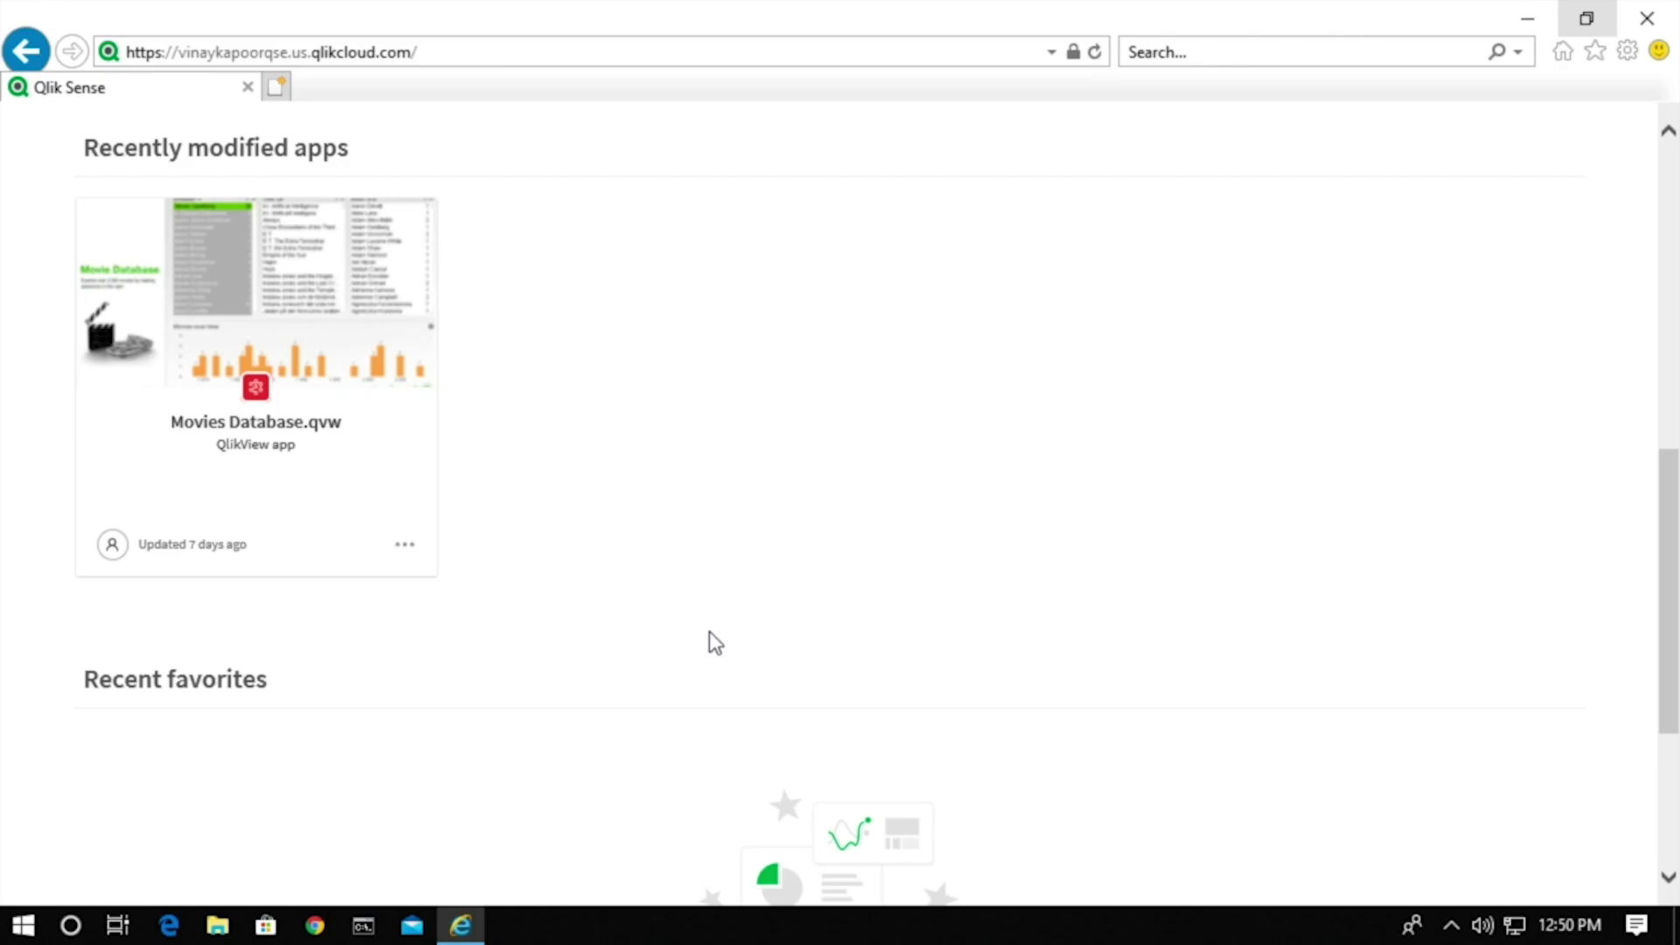